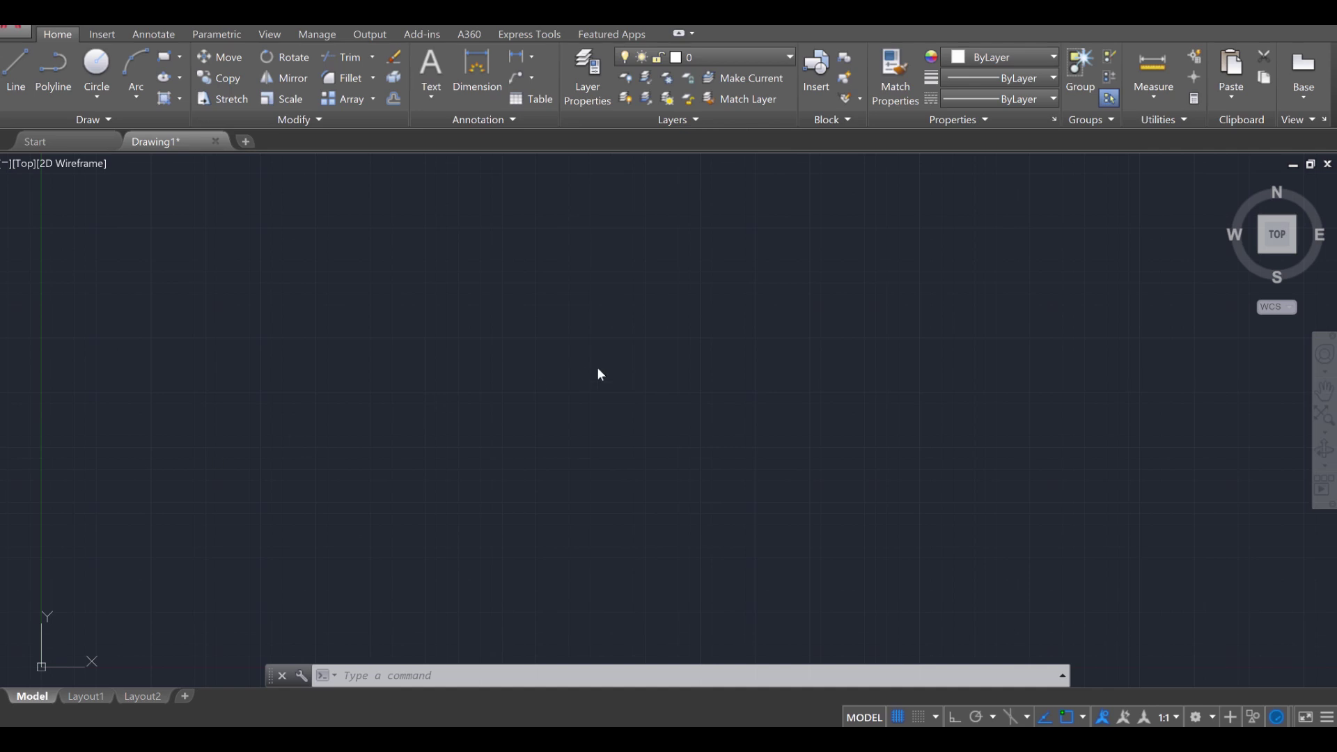
# - Switch the workspace from Drafting & Annotation to 3D Modeling
pyautogui.click(1212, 717)
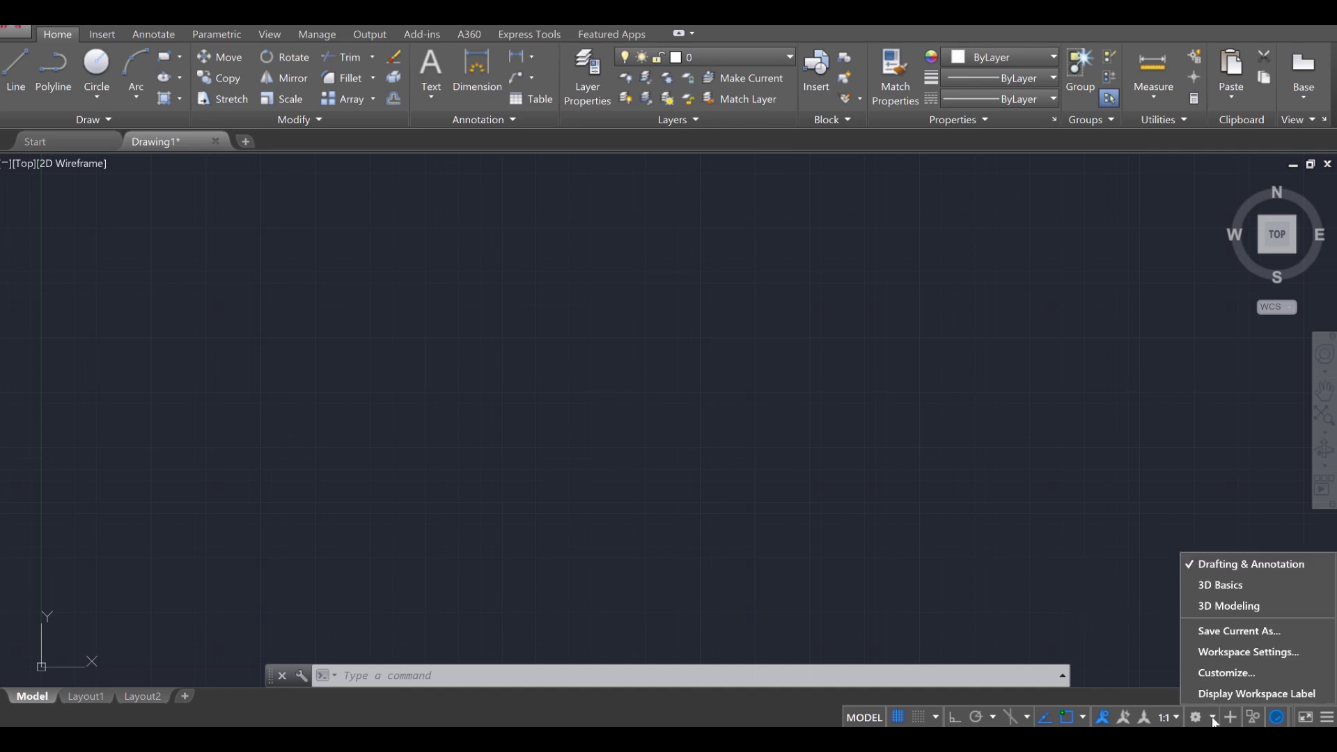
pyautogui.click(1213, 611)
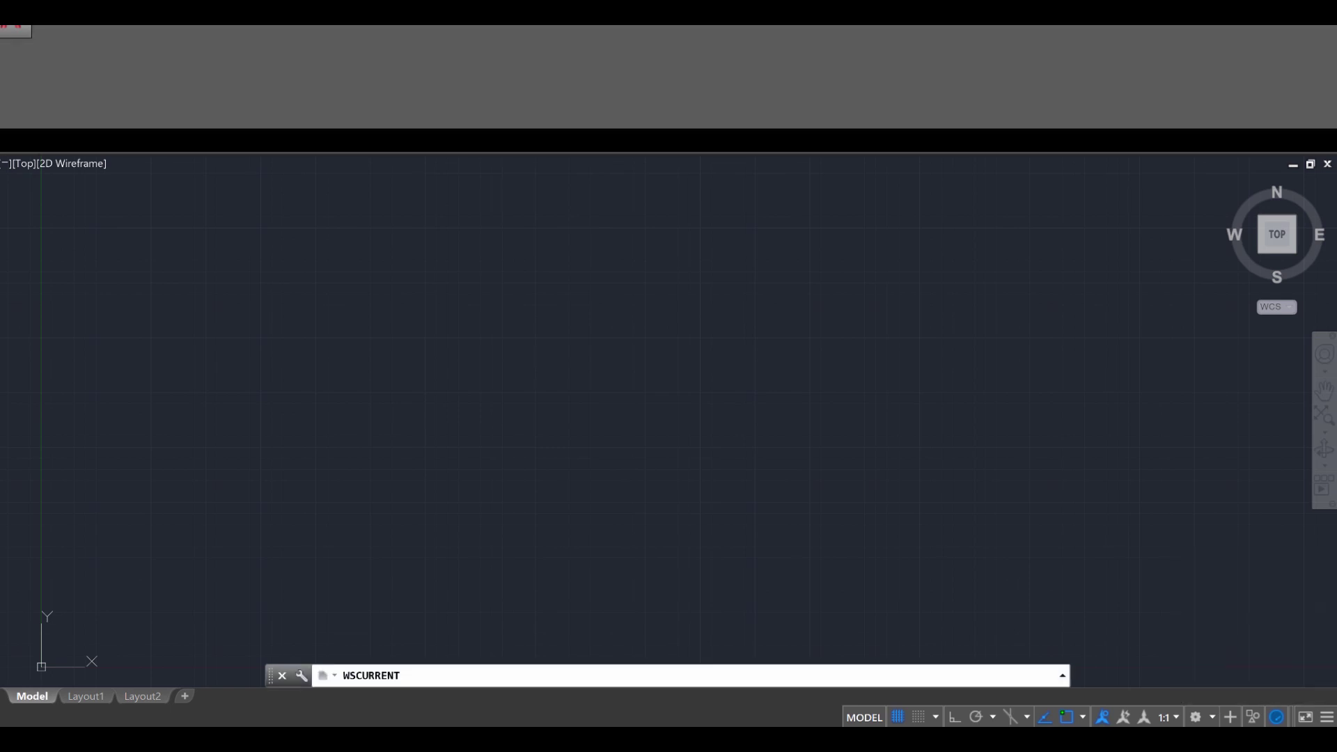
pyautogui.click(456, 366)
pyautogui.press('Escape')
pyautogui.press('Escape')
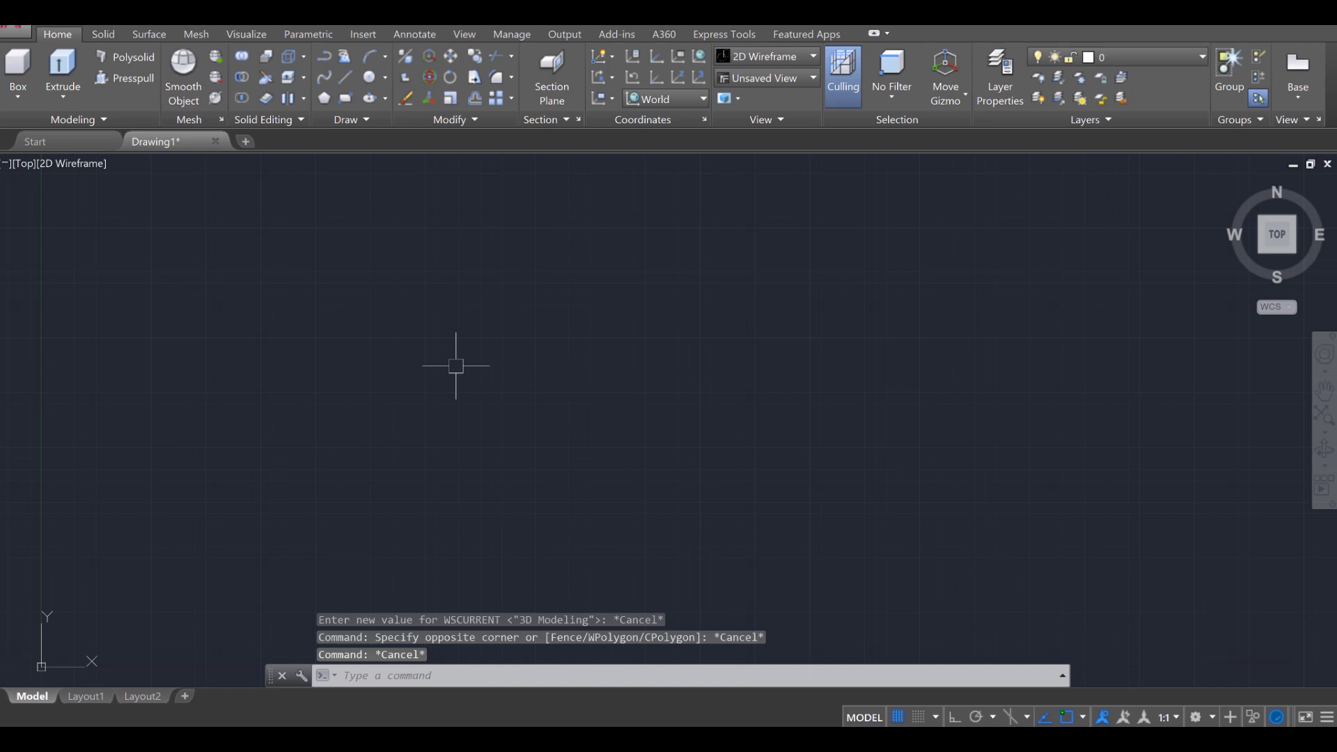
# - Draw a circle with a radius of 14.75 in the empty drawing area
pyautogui.write('cir')
pyautogui.press('Return')
pyautogui.click(483, 343)
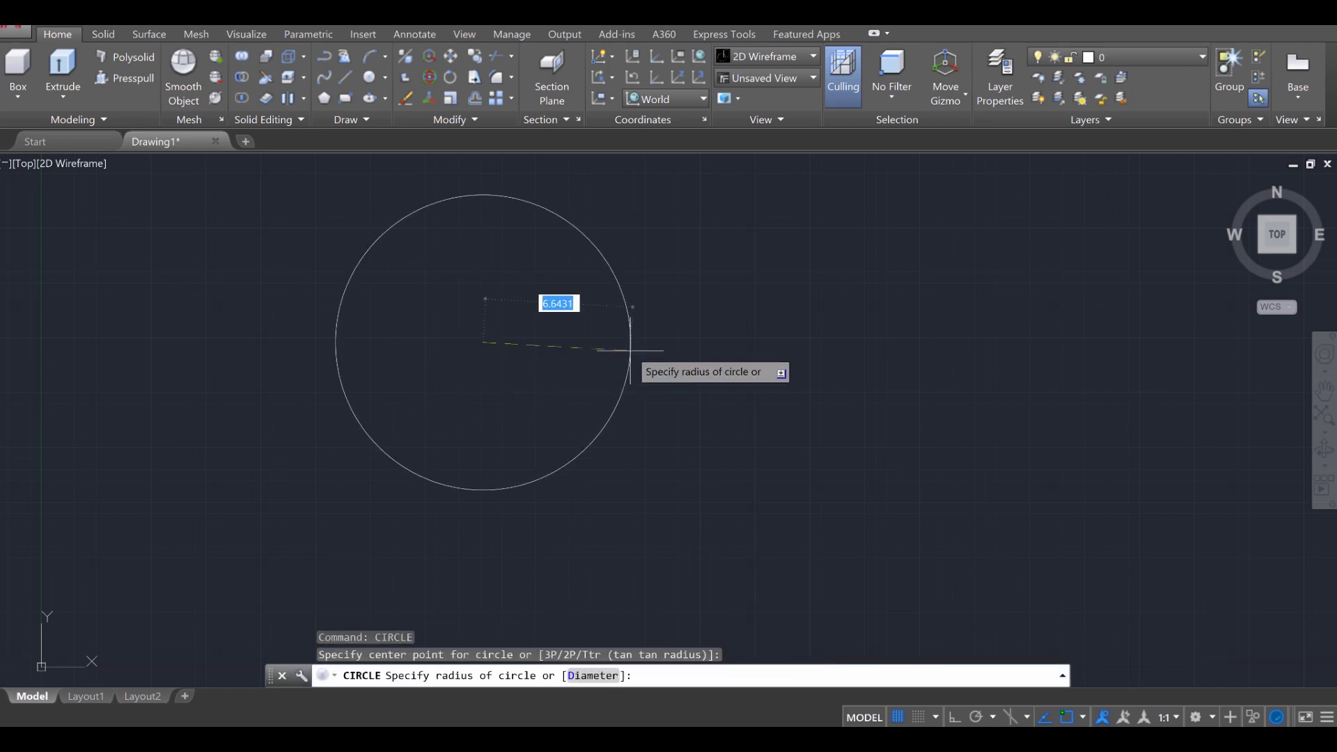
pyautogui.write('14')
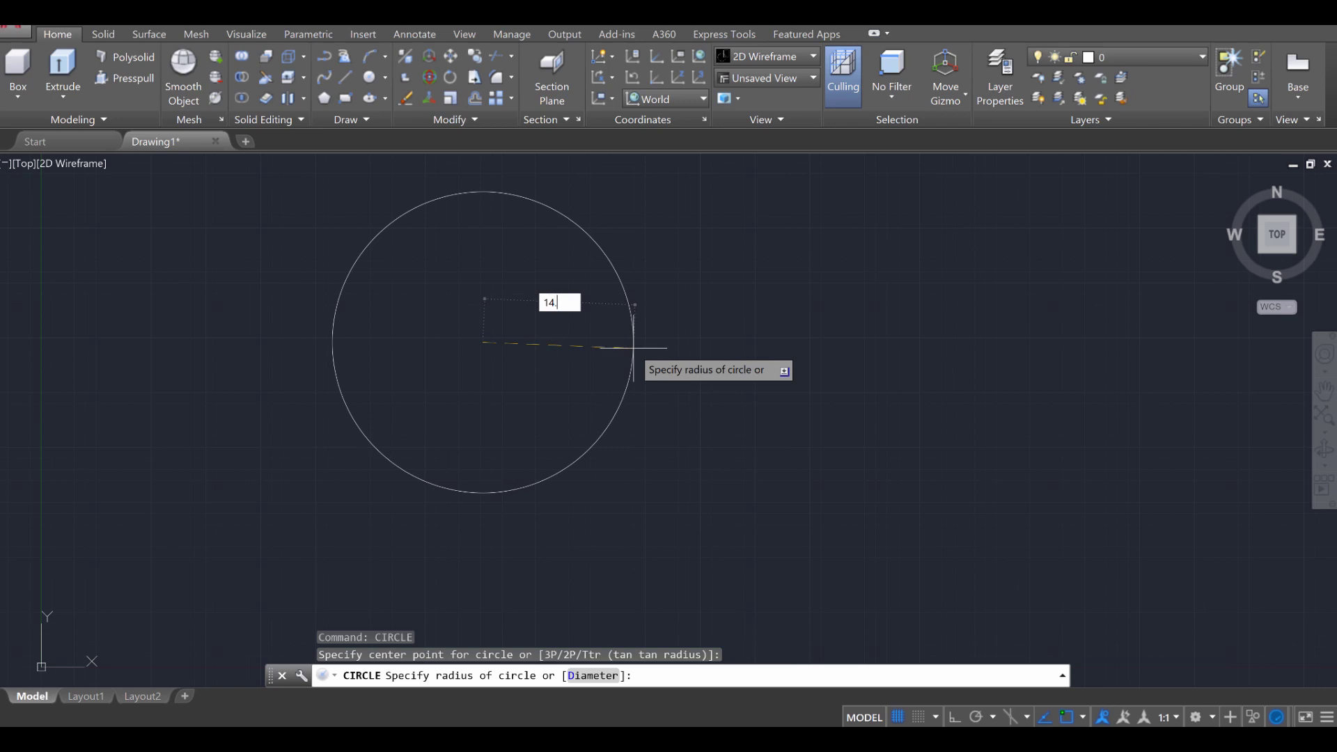
pyautogui.write('.75')
pyautogui.press('Return')
pyautogui.scroll(3, 632, 348)
pyautogui.scroll(-2, 632, 353)
pyautogui.moveTo(632, 353); pyautogui.dragTo(551, 413, button='middle')
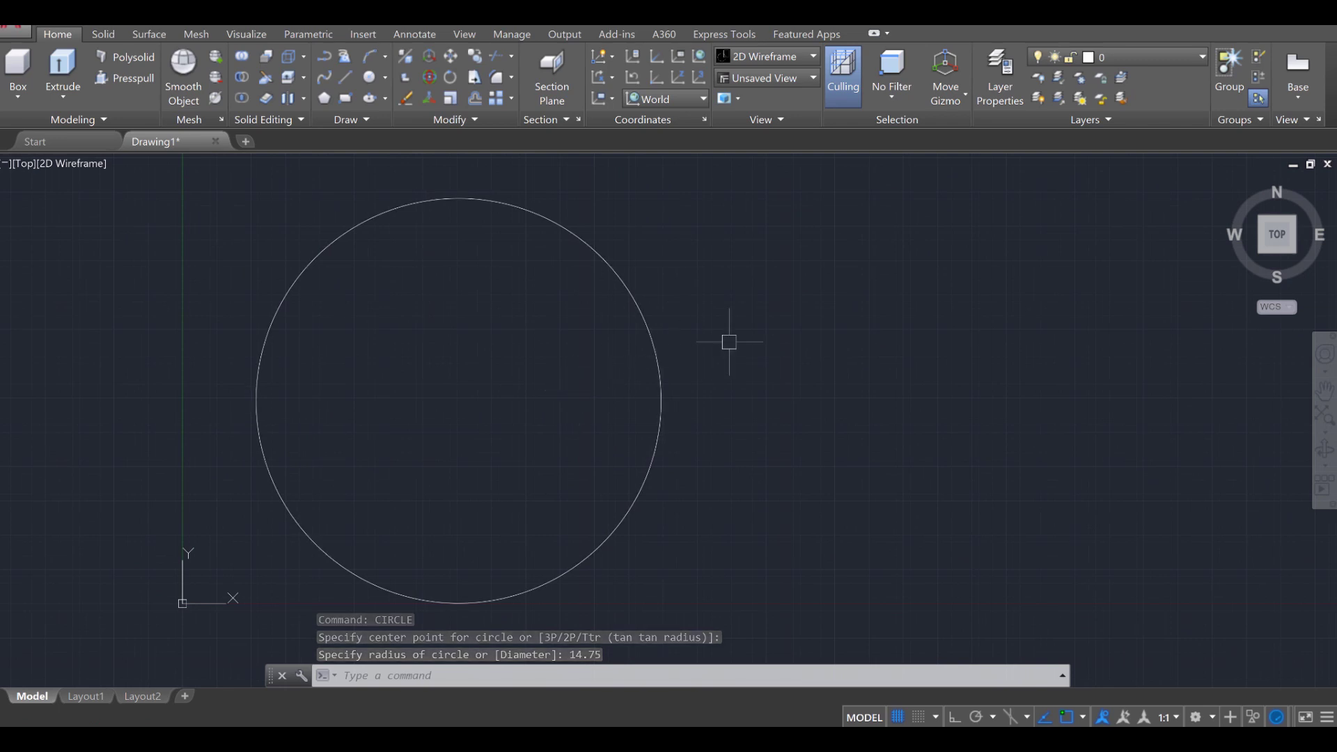
pyautogui.moveTo(731, 352); pyautogui.dragTo(654, 367, button='middle')
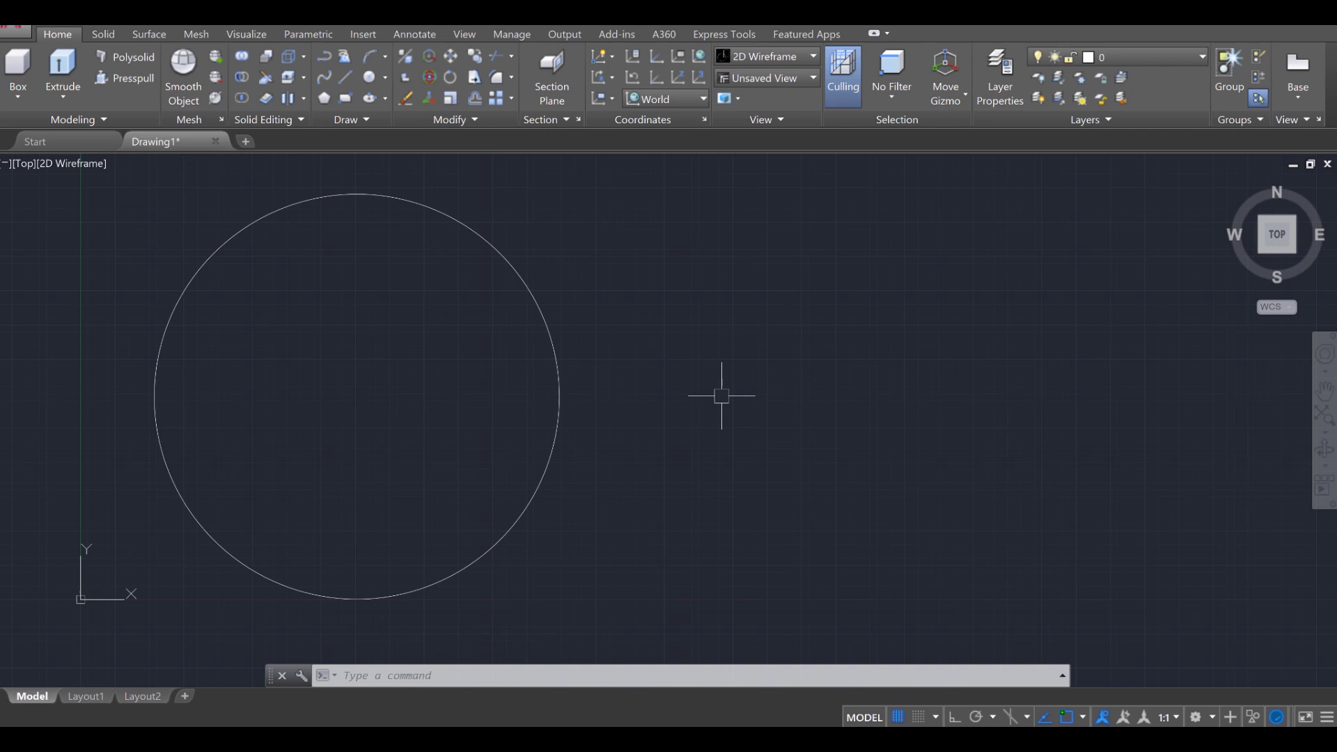
# - Draw a narrow upright rectangle 0.75 wide and 40 high to the right of the circle
pyautogui.press('Escape')
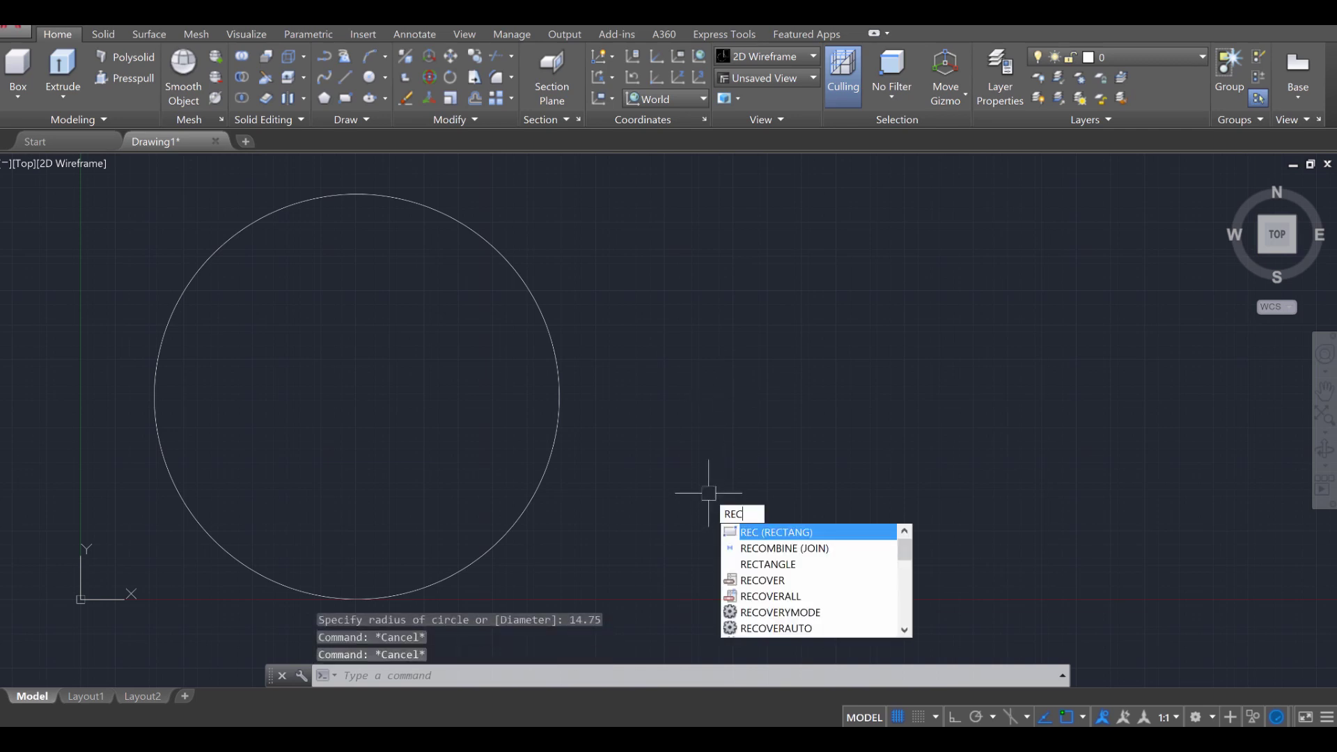
pyautogui.press('Return')
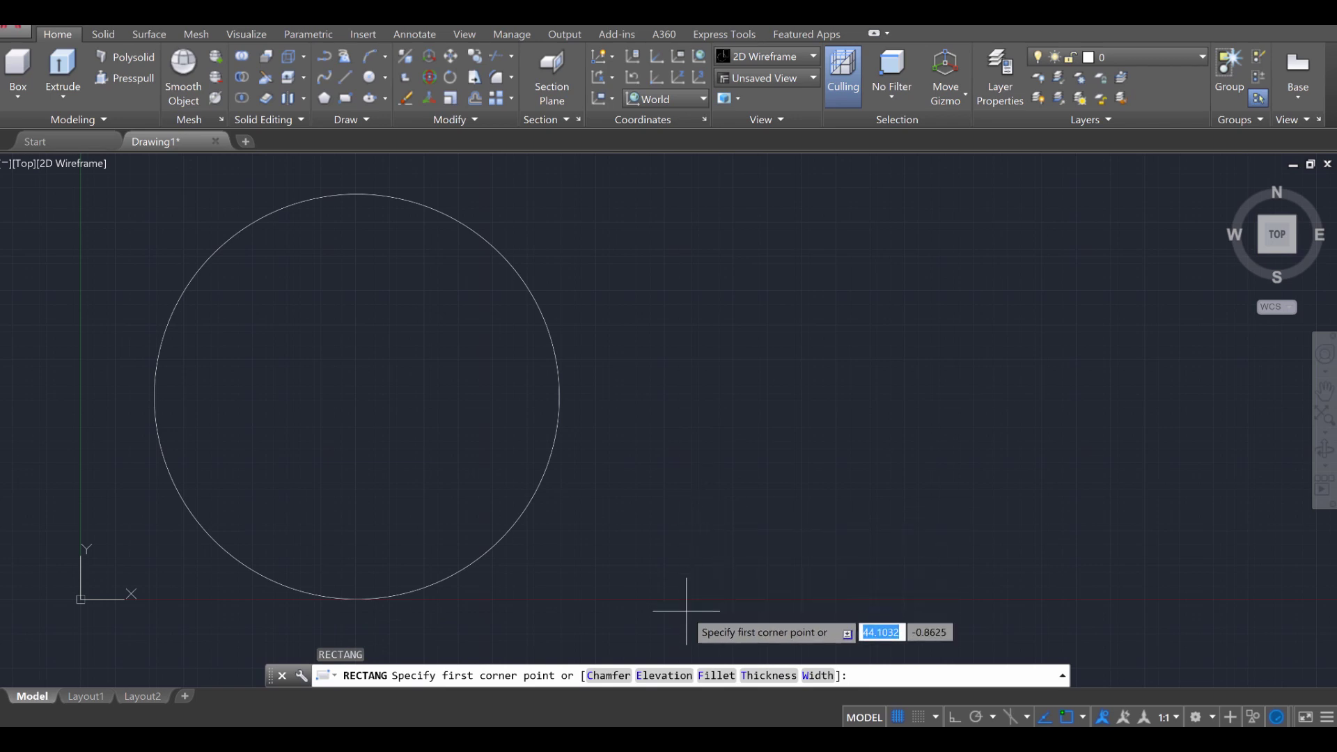
pyautogui.click(685, 611)
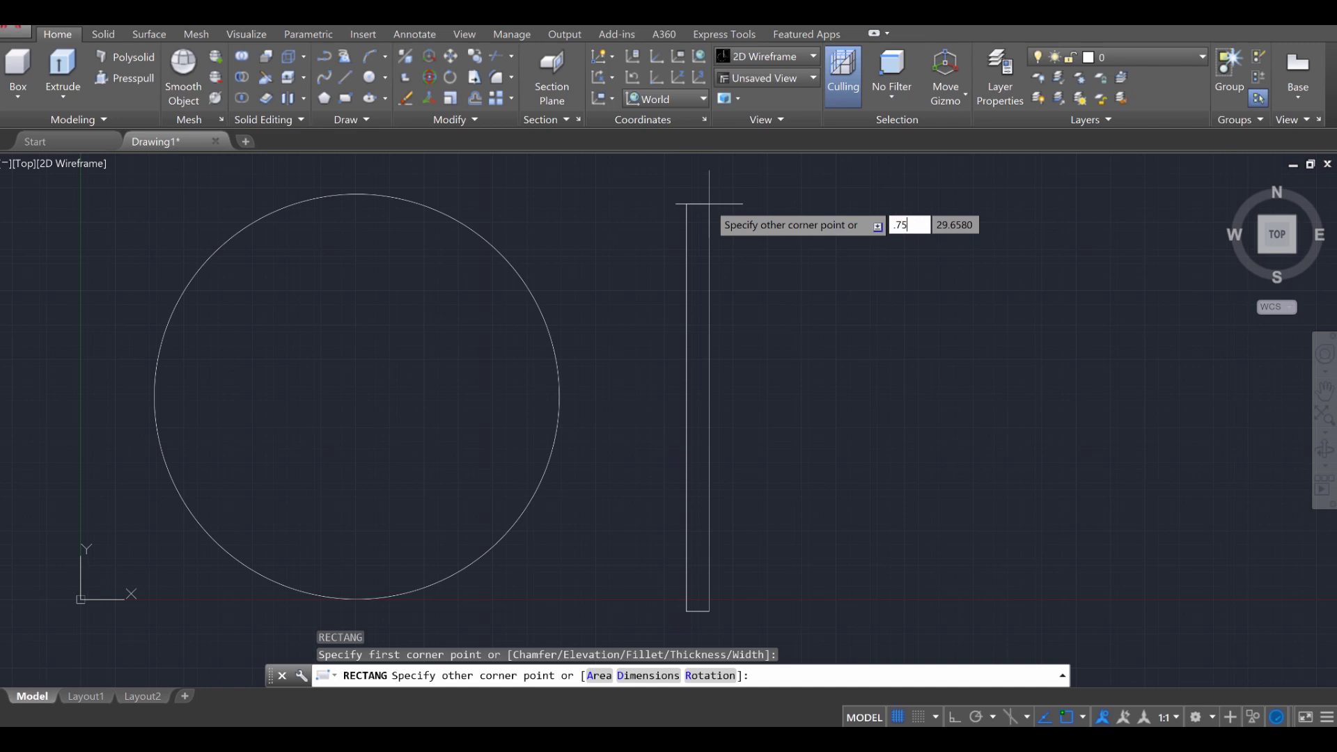
pyautogui.press('Tab')
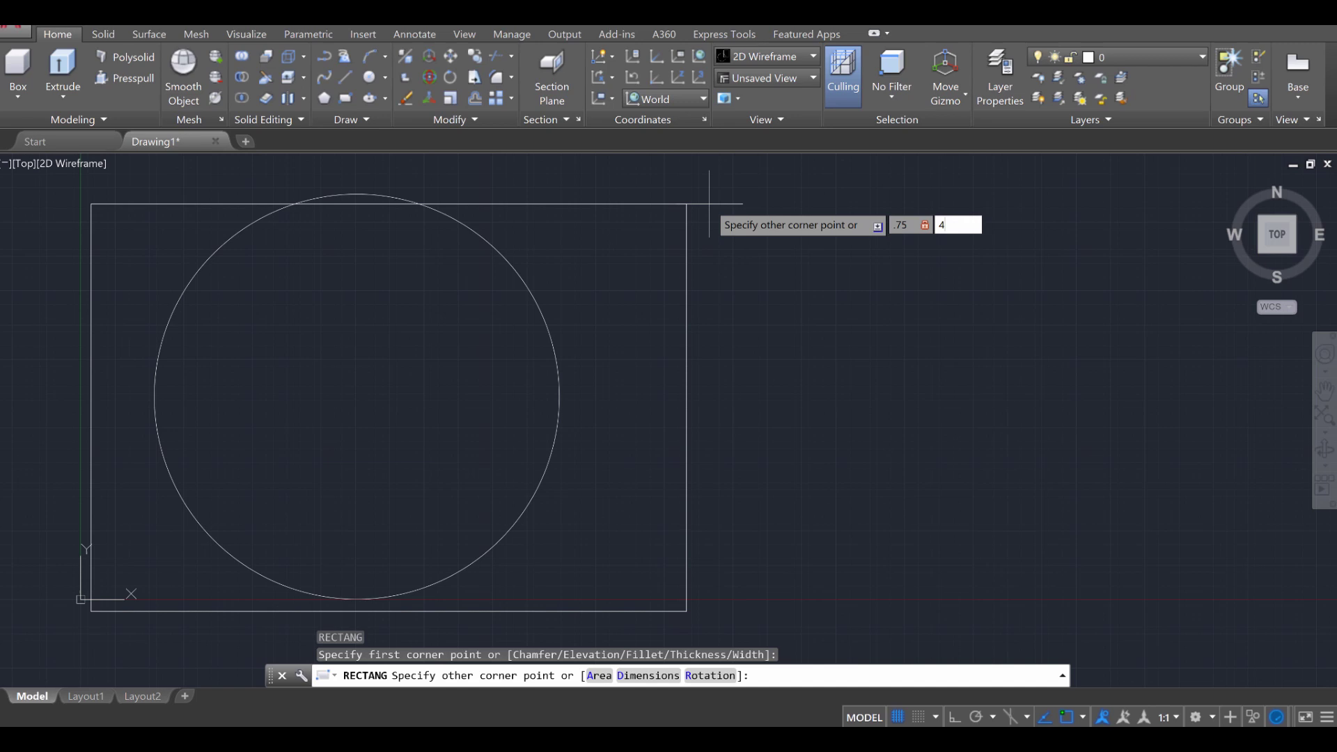
pyautogui.press('Return')
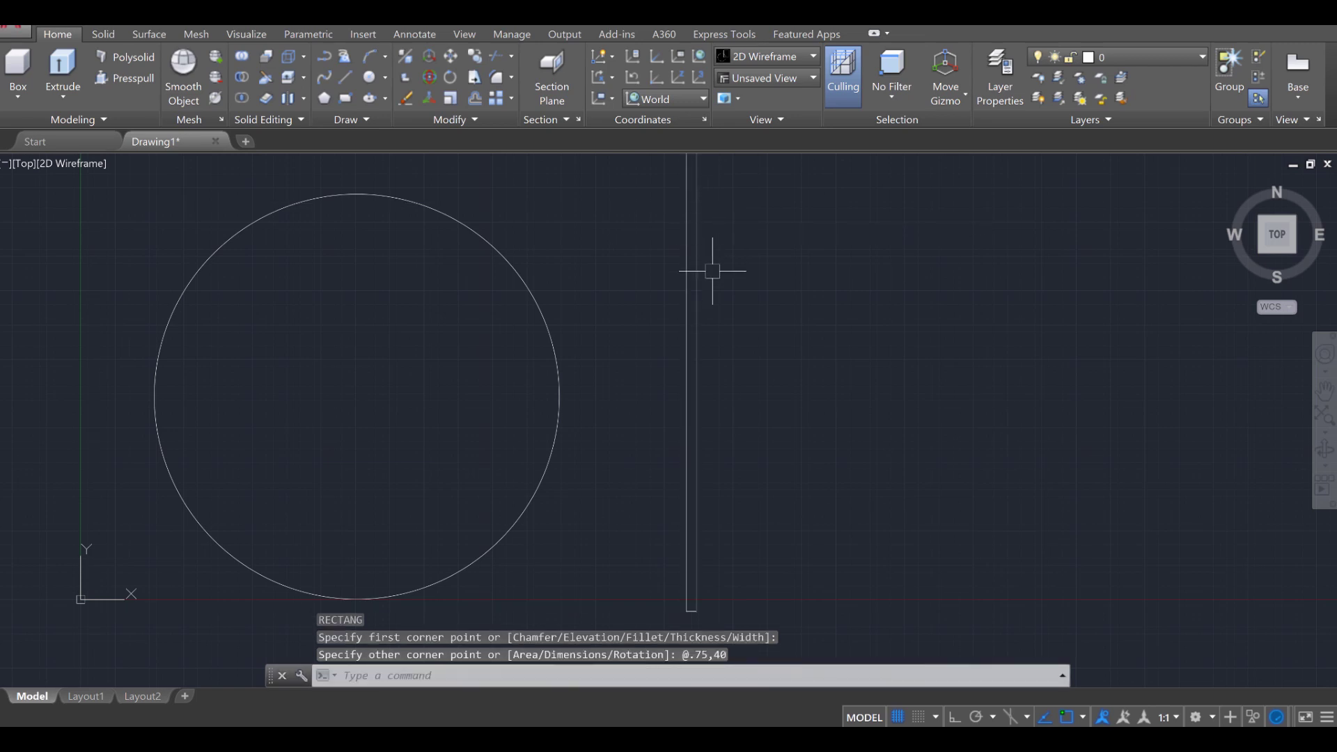
pyautogui.scroll(-2, 703, 322)
pyautogui.moveTo(703, 322); pyautogui.dragTo(662, 373, button='middle')
pyautogui.scroll(2, 612, 425)
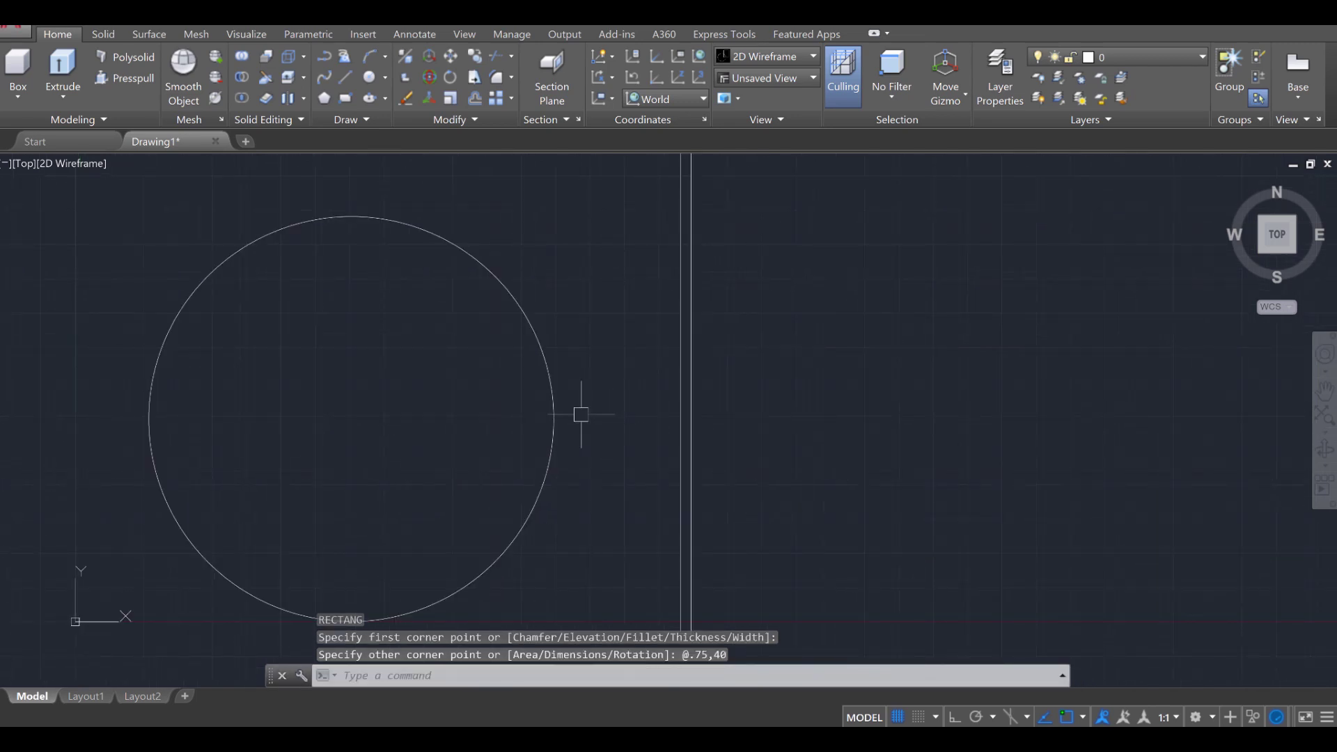
# - Move the circle by its centre grip onto the geometric centre of the upright rectangle
pyautogui.press('Escape')
pyautogui.press('Escape')
pyautogui.click(553, 381)
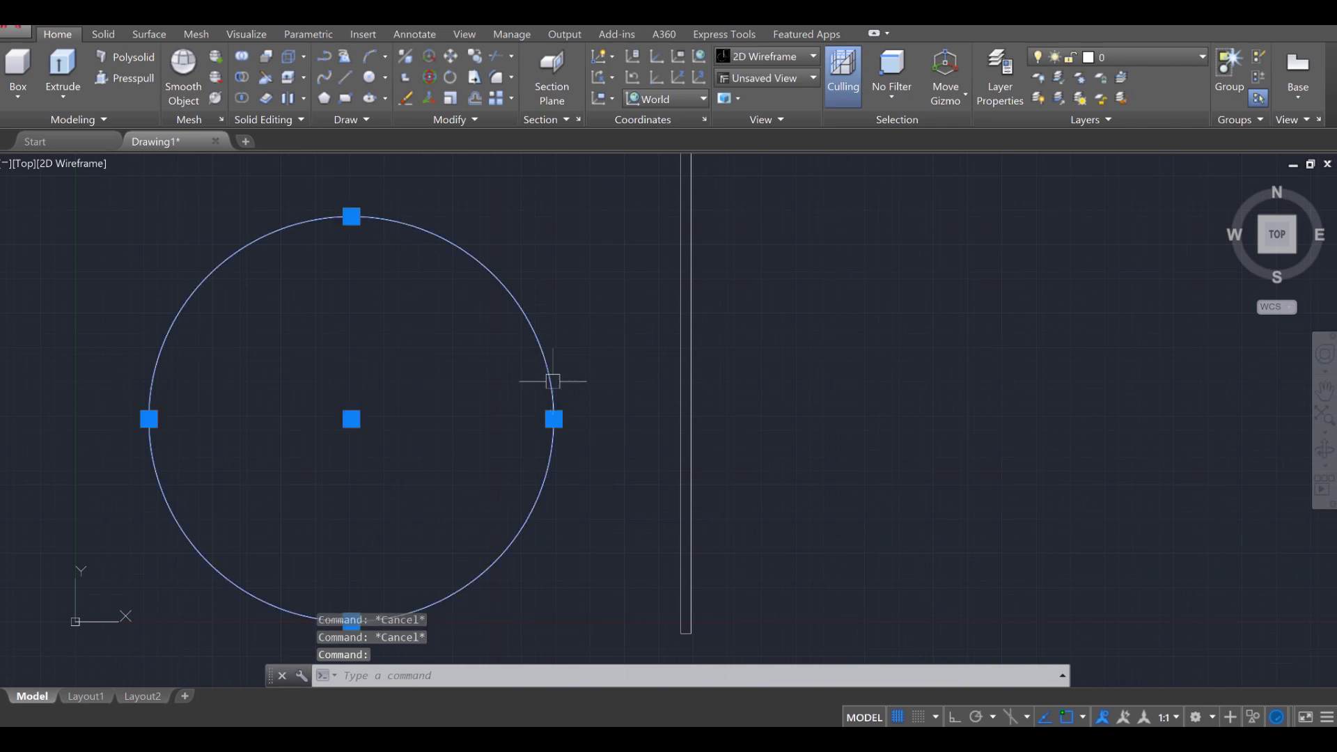
pyautogui.click(352, 418)
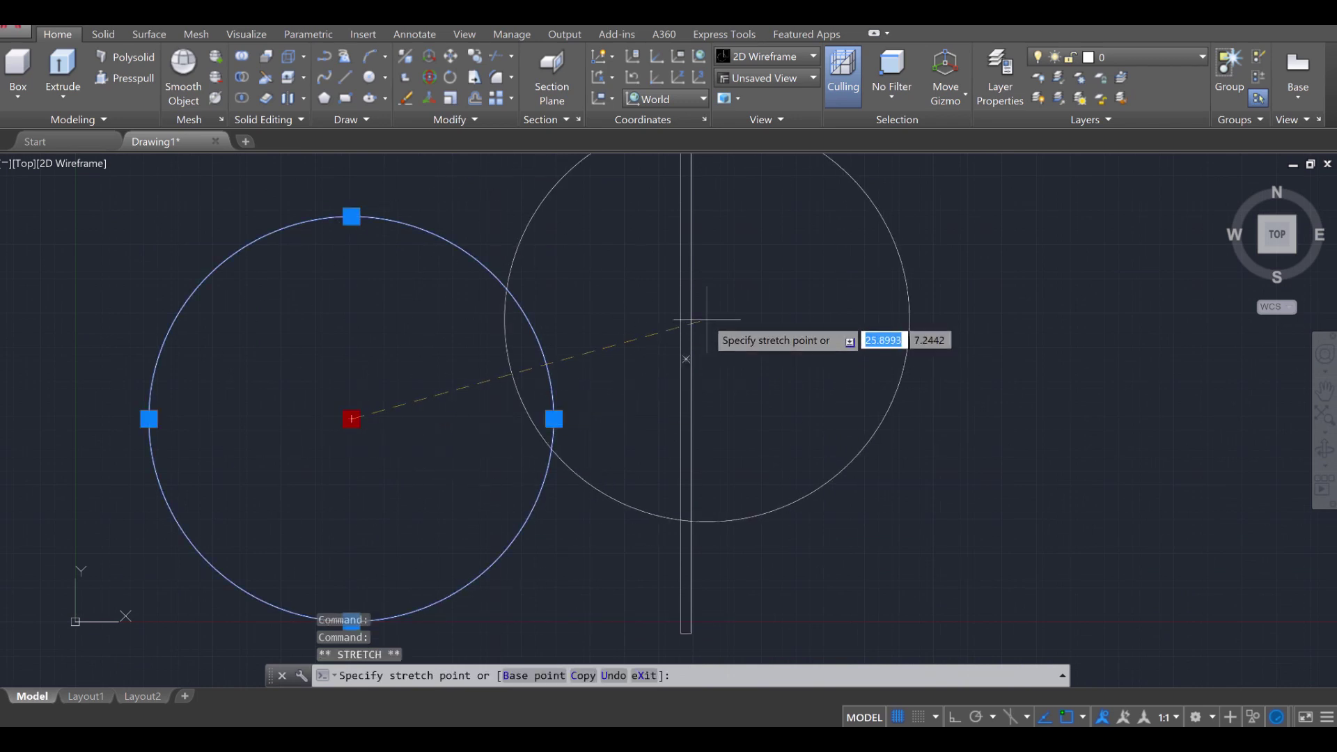
pyautogui.scroll(2, 687, 341)
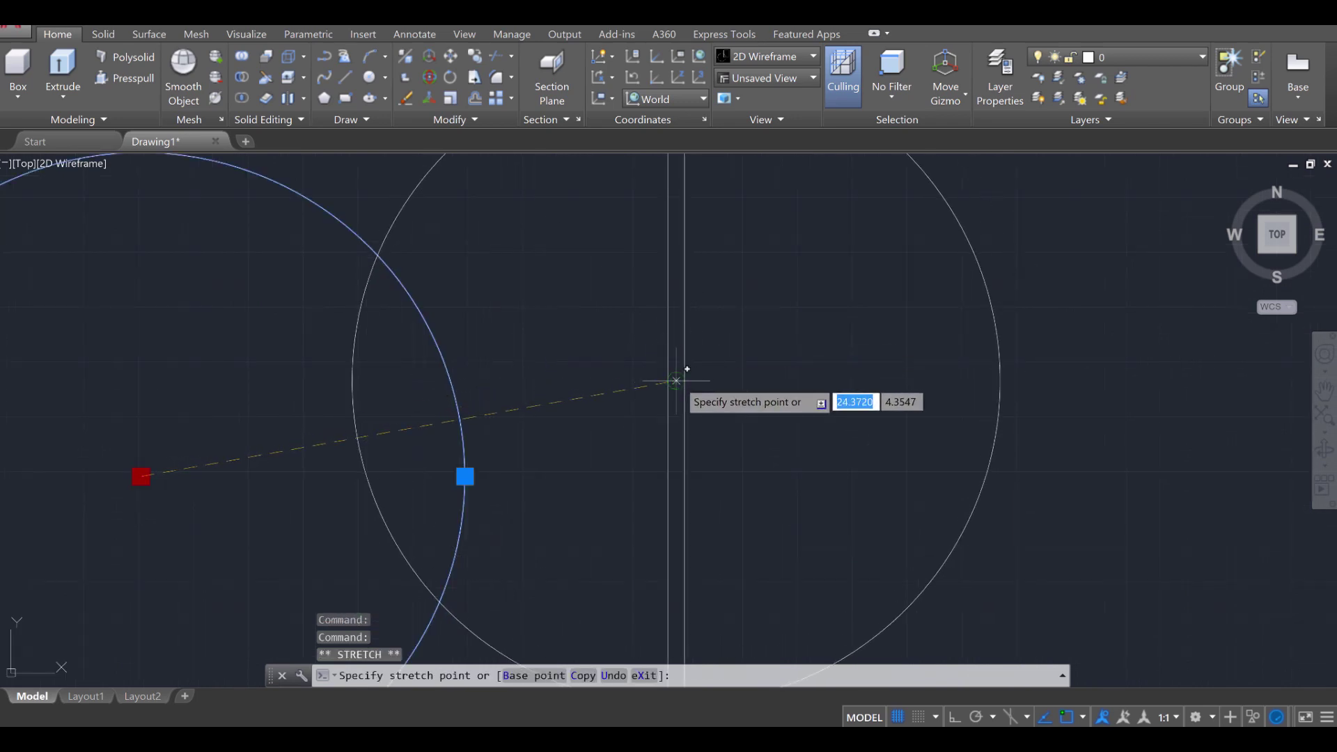
pyautogui.click(678, 383)
pyautogui.scroll(-2, 678, 383)
pyautogui.moveTo(738, 383); pyautogui.dragTo(582, 399, button='middle')
pyautogui.press('Escape')
pyautogui.press('Escape')
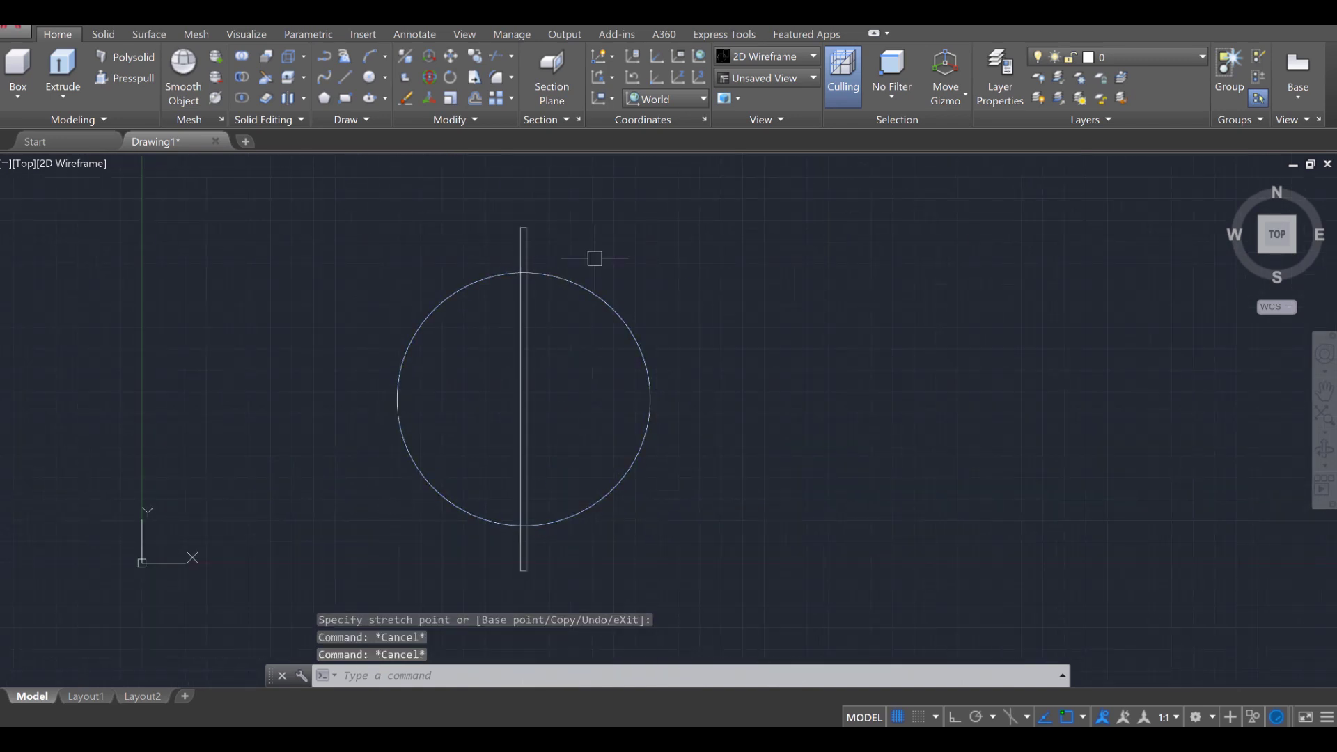
# - Copy the upright rectangle from its centre about 28 units horizontally to the right, with Ortho mode on
pyautogui.write('copy')
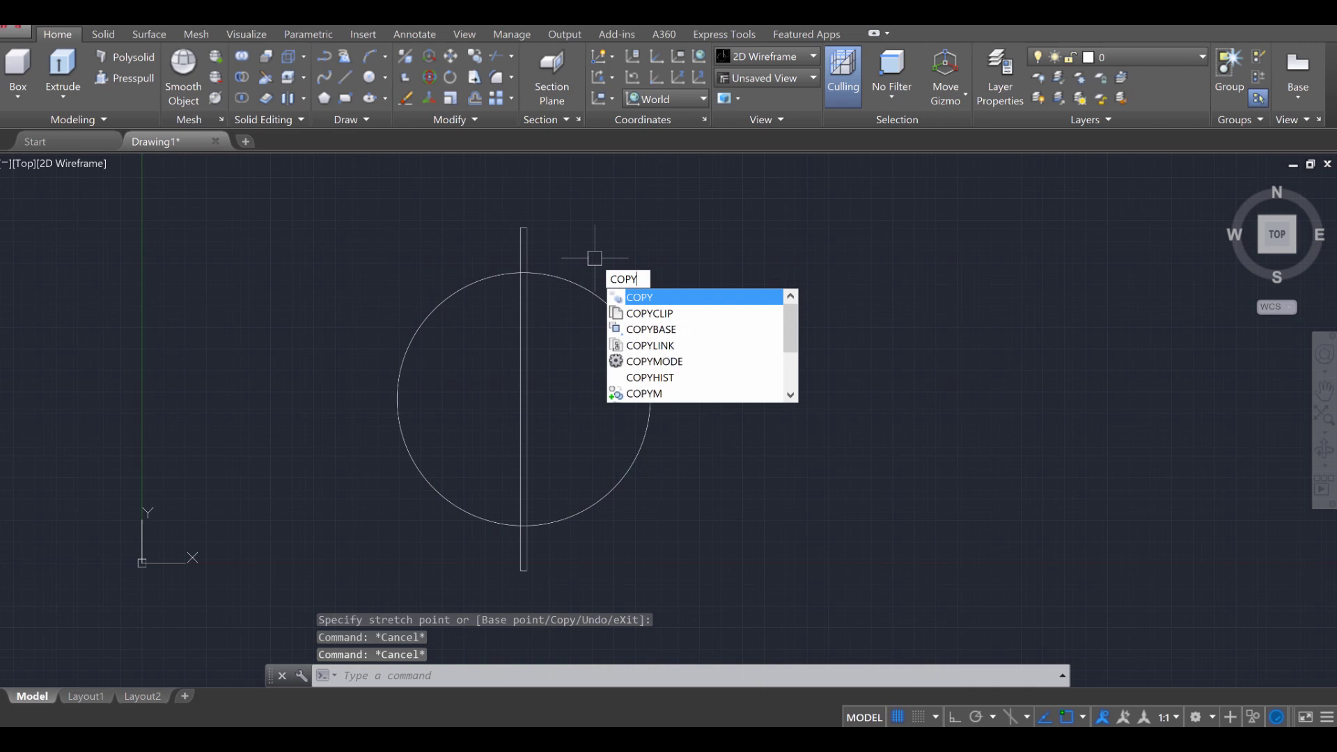
pyautogui.press('Return')
pyautogui.click(564, 399)
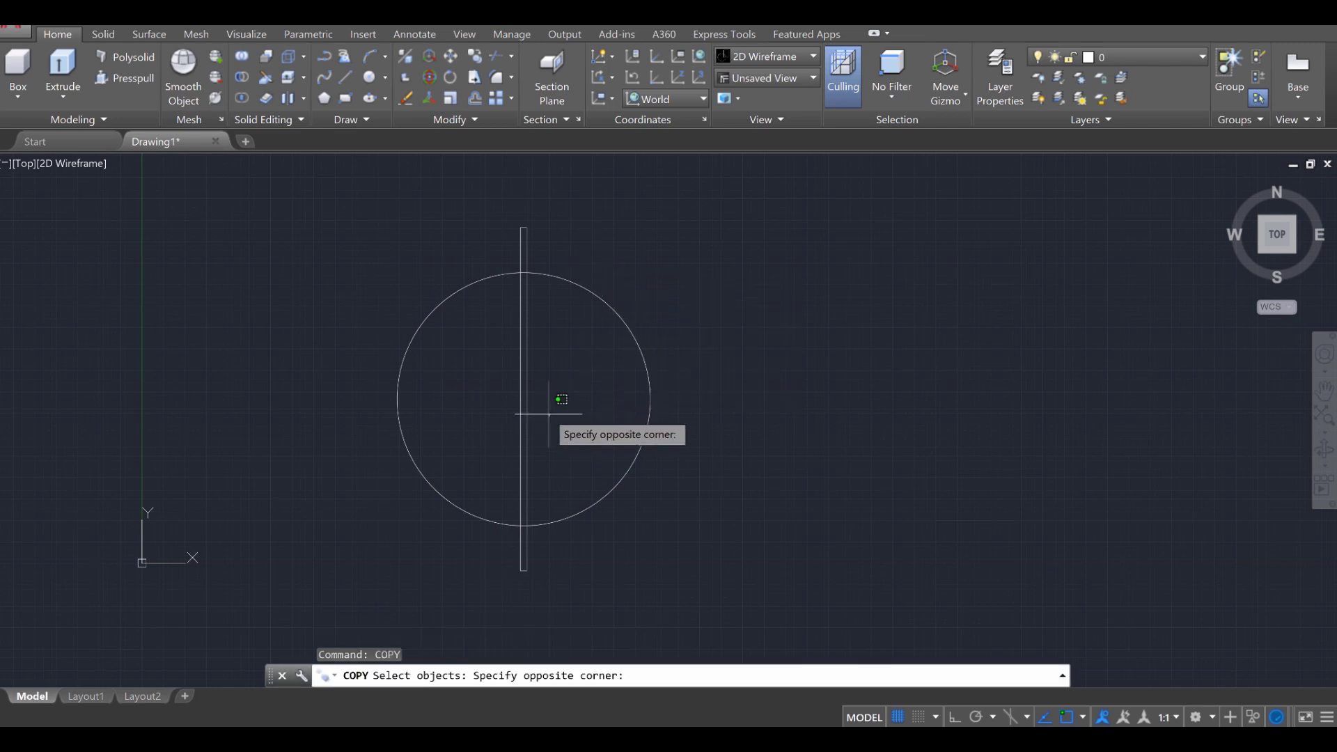
pyautogui.click(496, 376)
pyautogui.scroll(2, 540, 398)
pyautogui.press('Return')
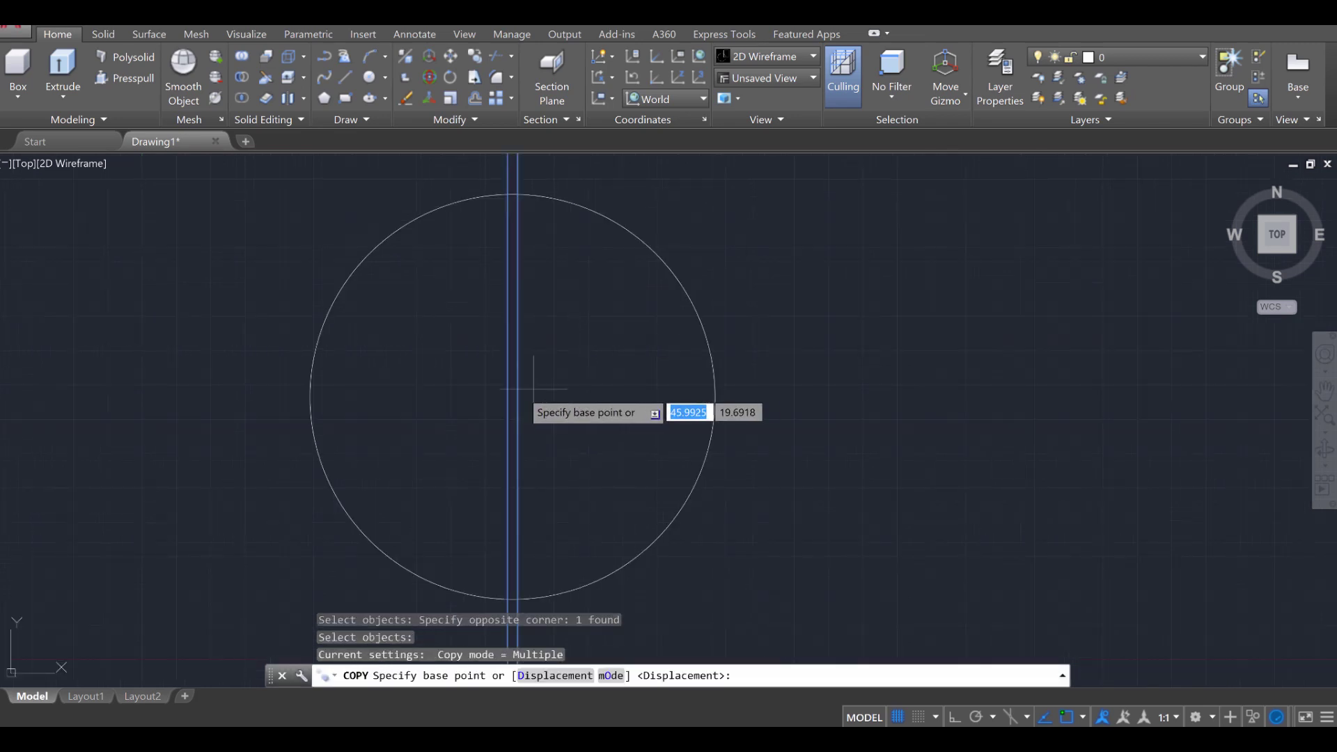
pyautogui.click(512, 395)
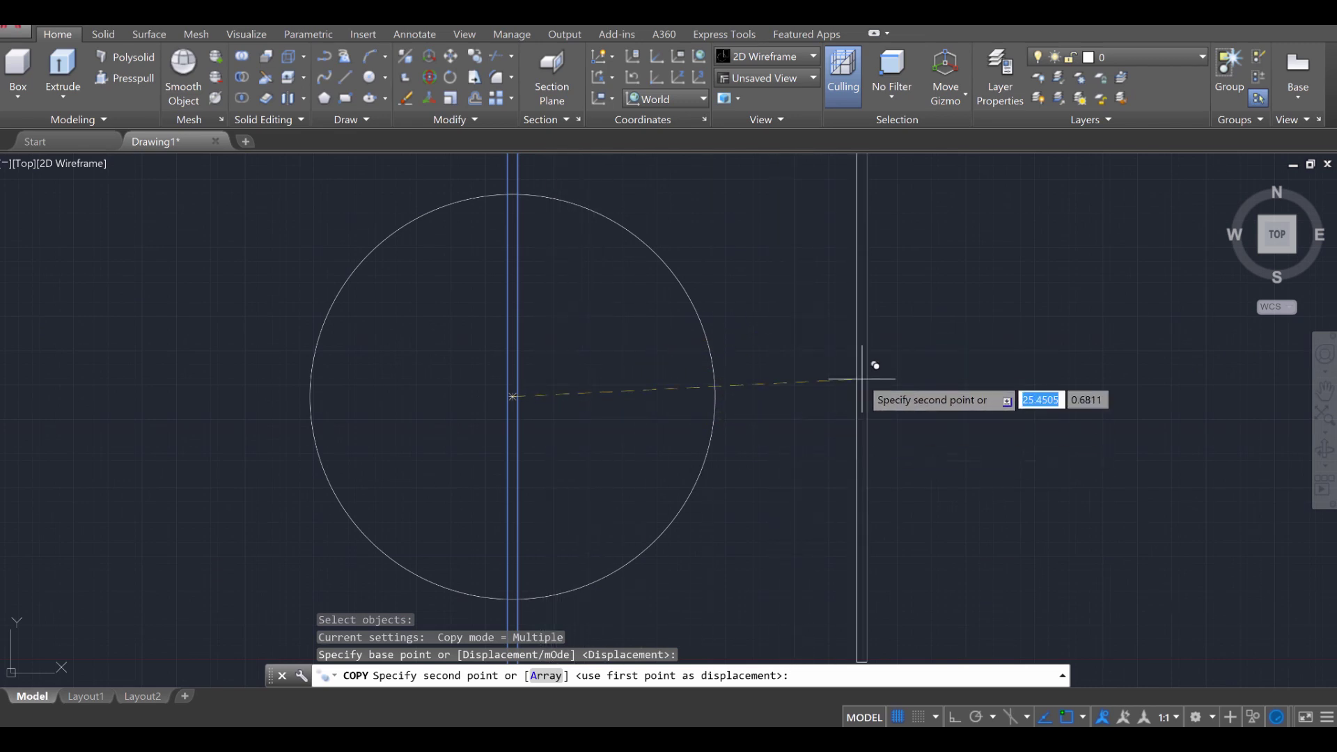
pyautogui.click(953, 718)
pyautogui.click(898, 390)
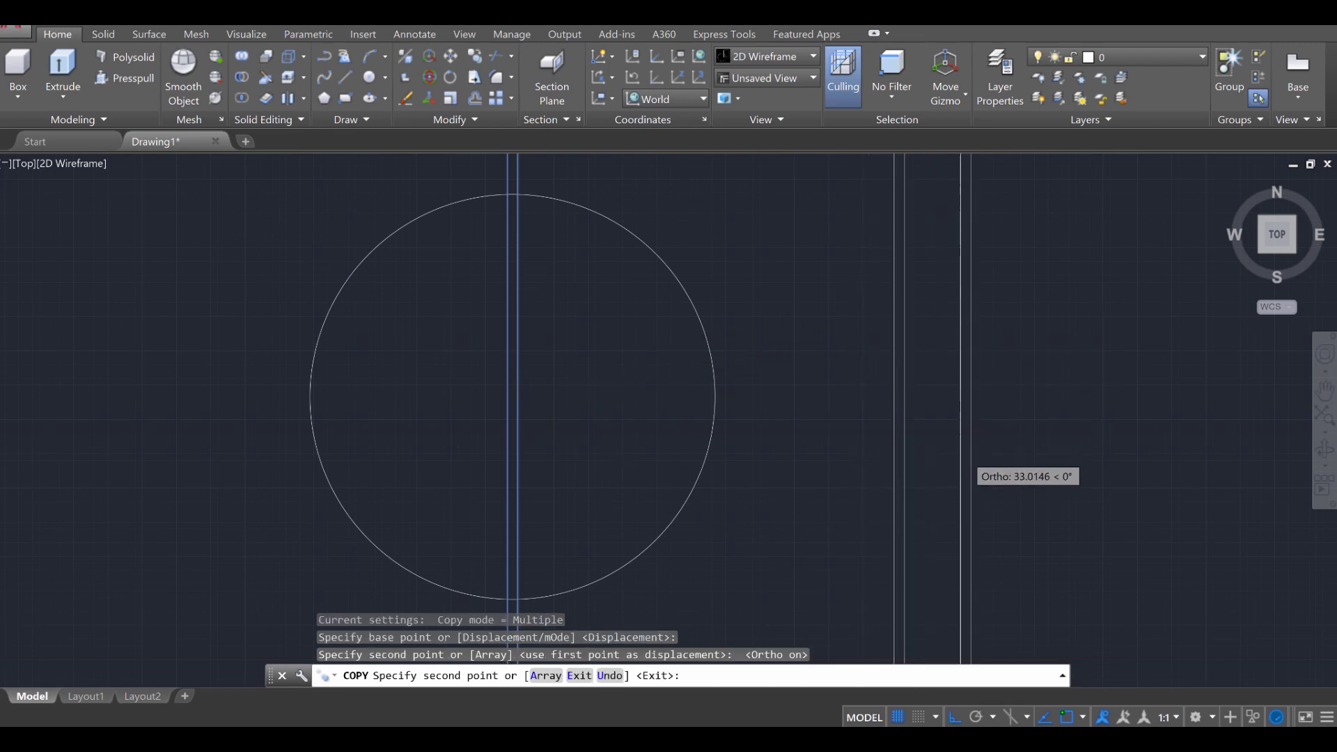
pyautogui.scroll(-2, 965, 460)
pyautogui.moveTo(940, 457); pyautogui.dragTo(872, 450, button='middle')
pyautogui.press('Escape')
pyautogui.press('Escape')
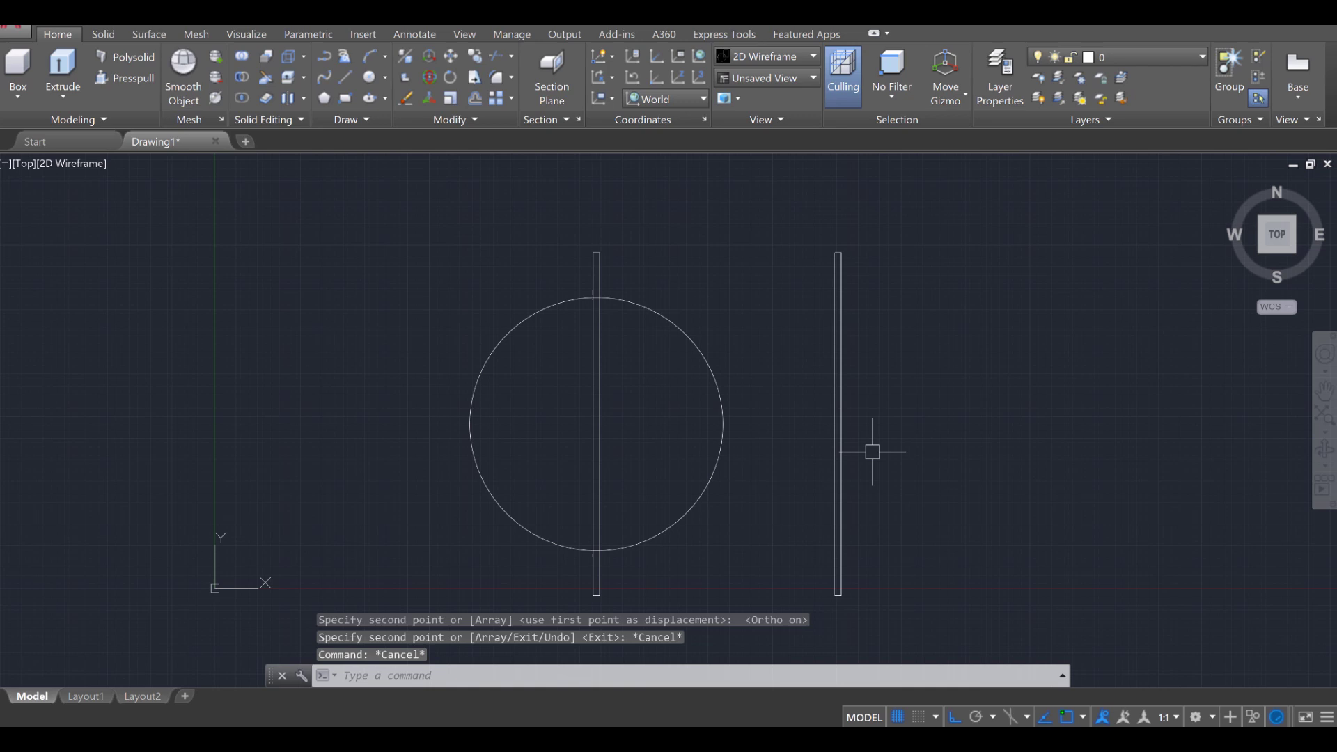
# - Rotate the copied rectangle 90 degrees about its geometric centre
pyautogui.write('rot')
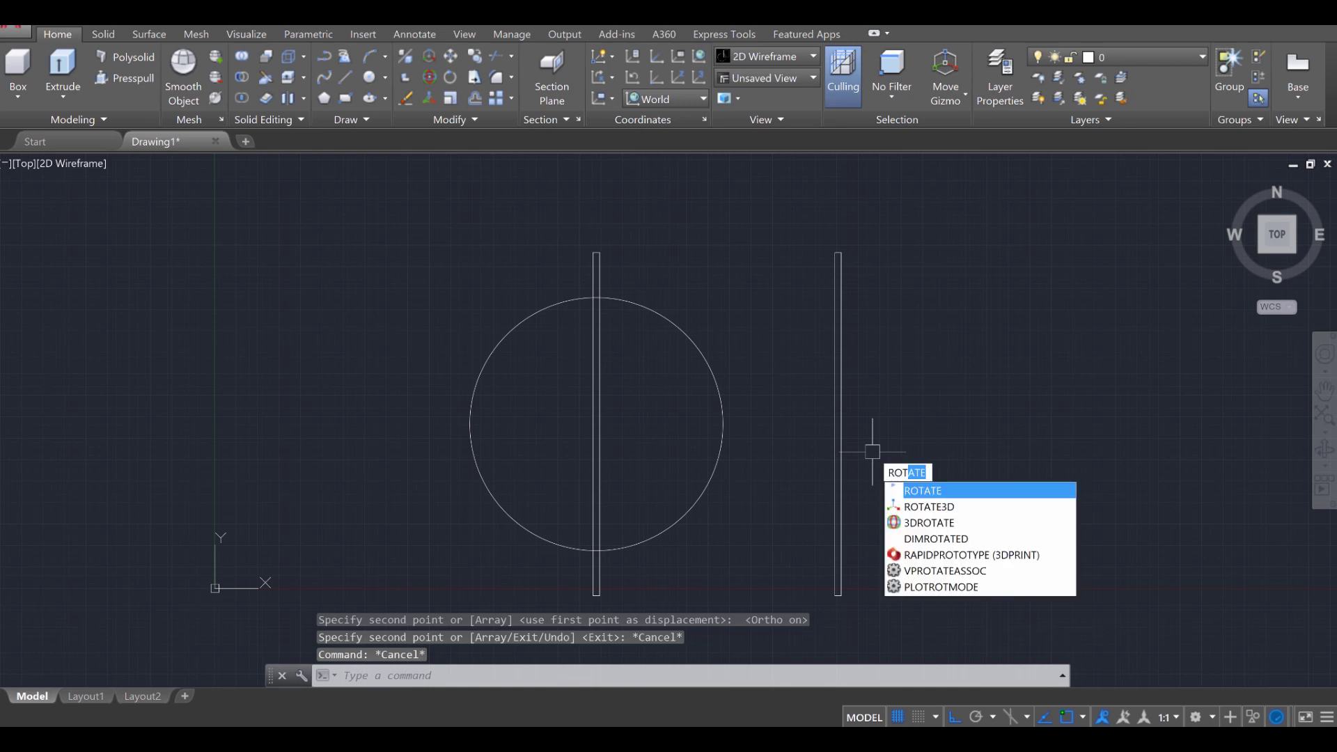
pyautogui.press('Return')
pyautogui.click(872, 449)
pyautogui.click(791, 397)
pyautogui.press('Return')
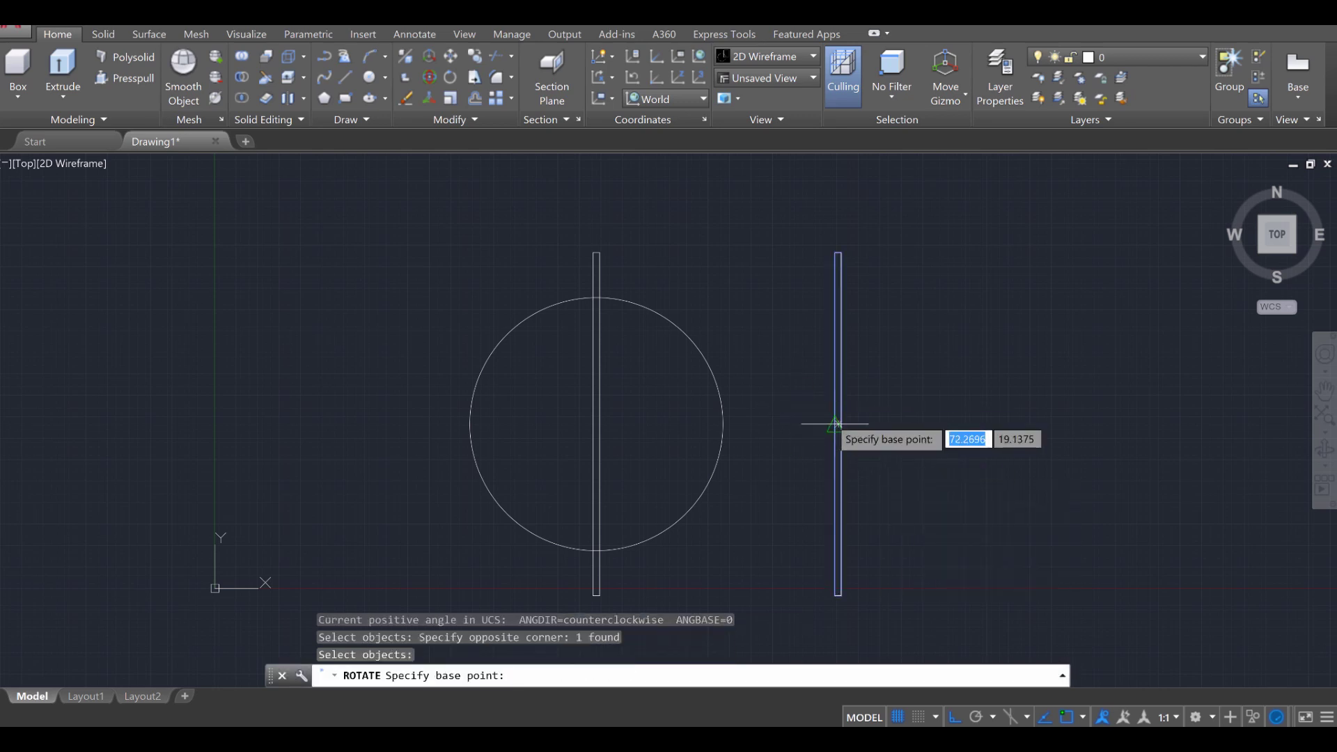
pyautogui.scroll(4, 835, 423)
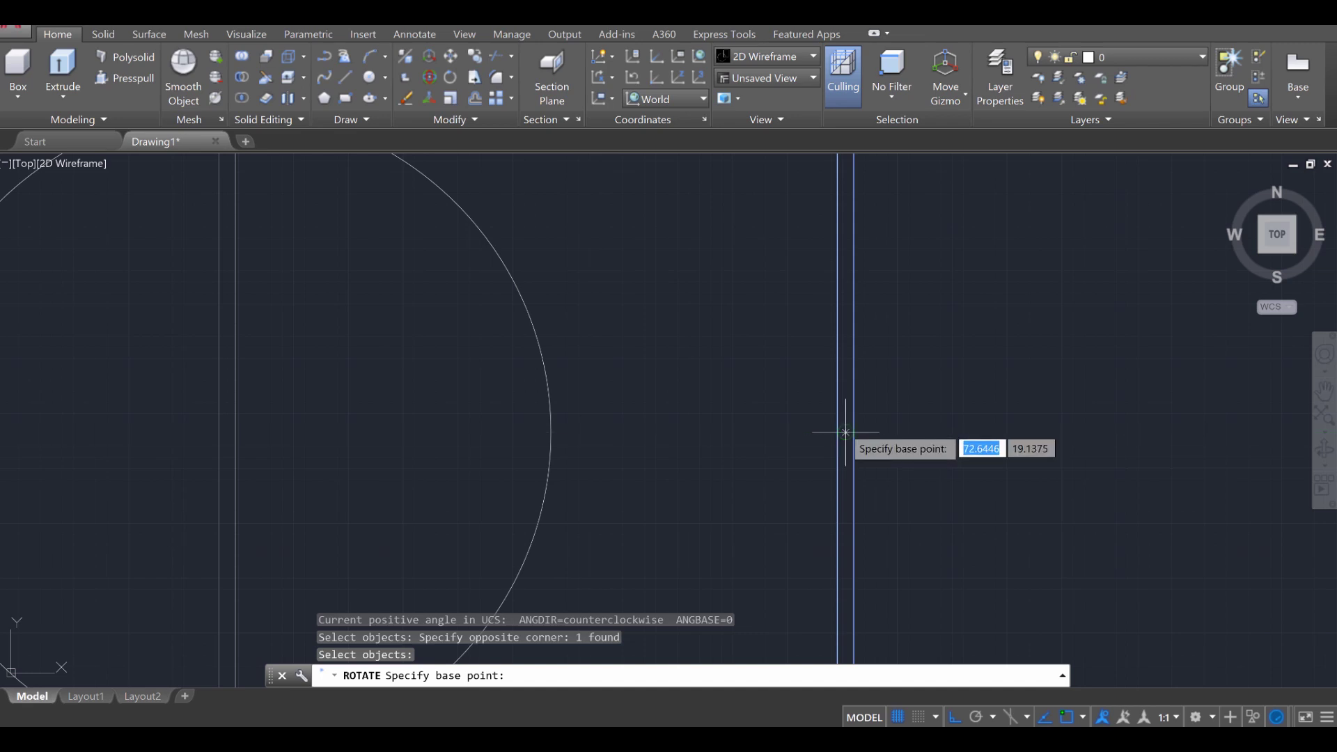
pyautogui.click(845, 432)
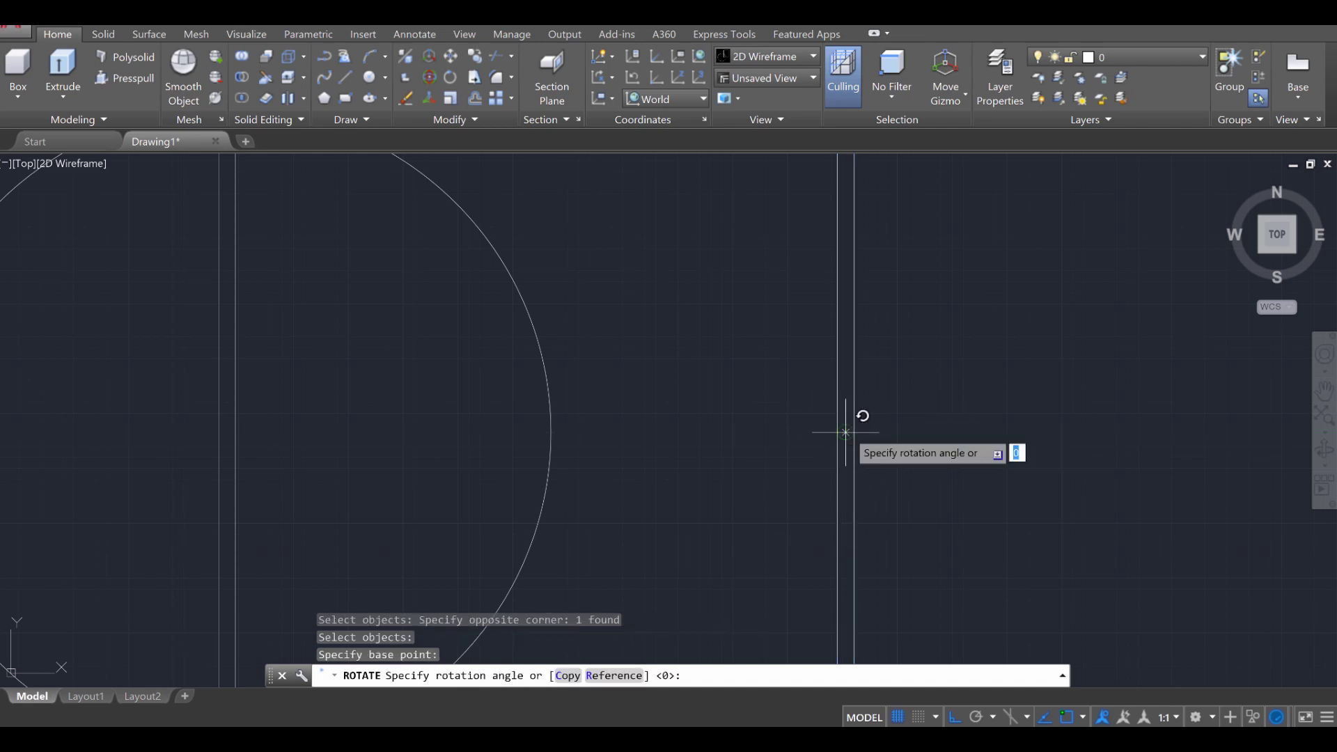
pyautogui.write('90')
pyautogui.press('Return')
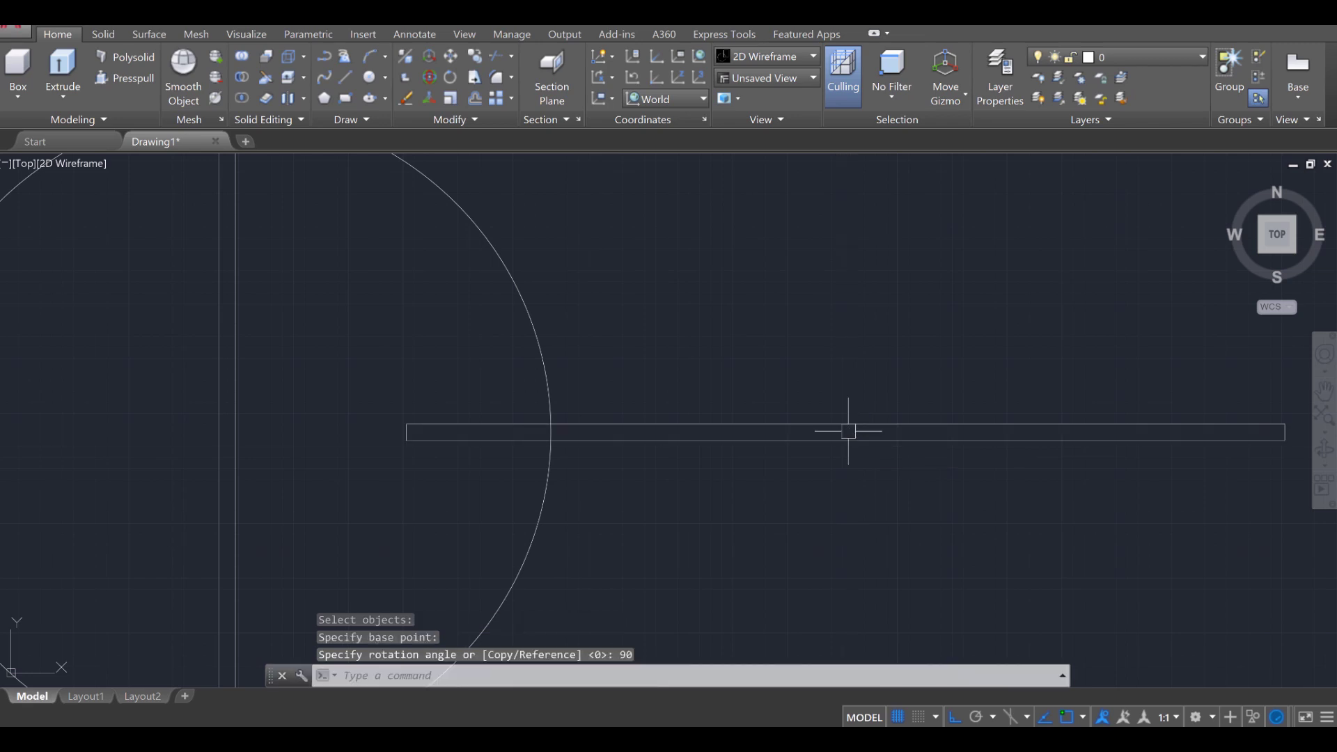
pyautogui.scroll(-2, 848, 431)
pyautogui.press('Escape')
pyautogui.press('Escape')
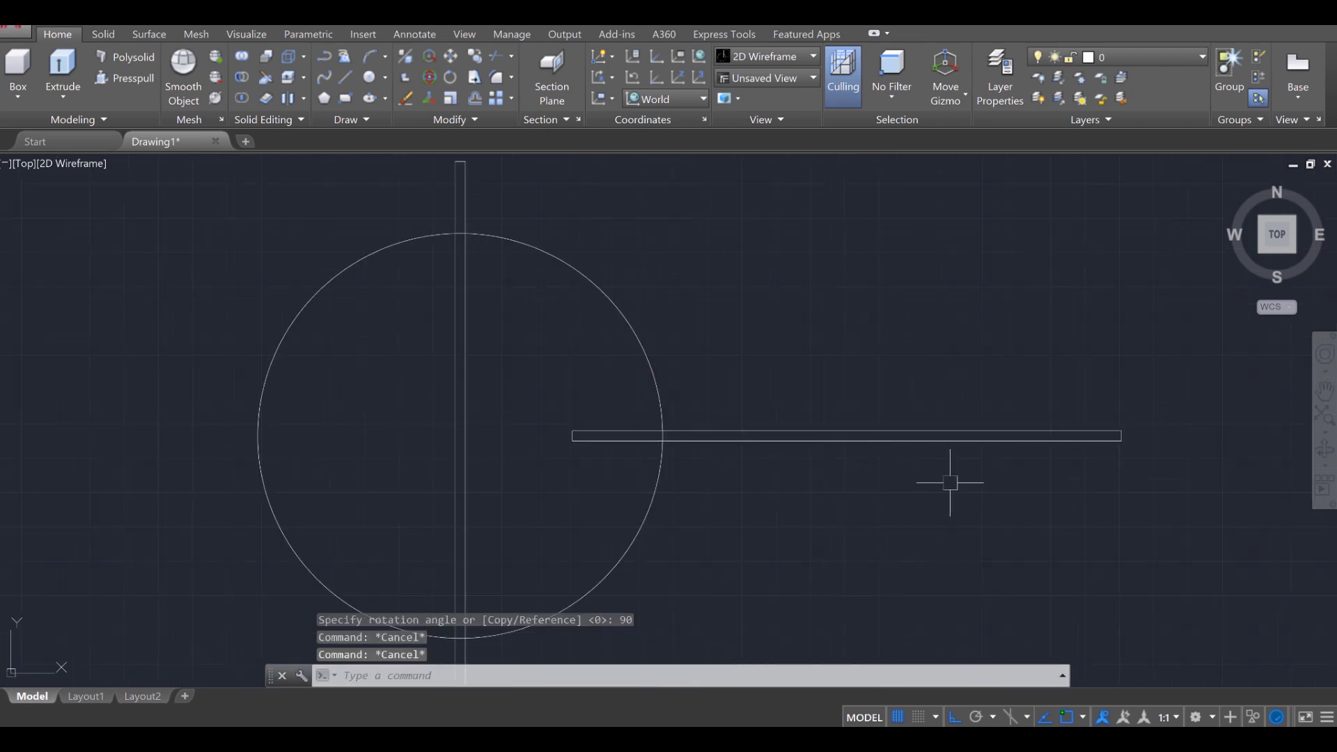
# - Move the horizontal rectangle by its centre onto the centre of the circle, forming a cross with the upright rectangle
pyautogui.scroll(2, 895, 457)
pyautogui.write('move')
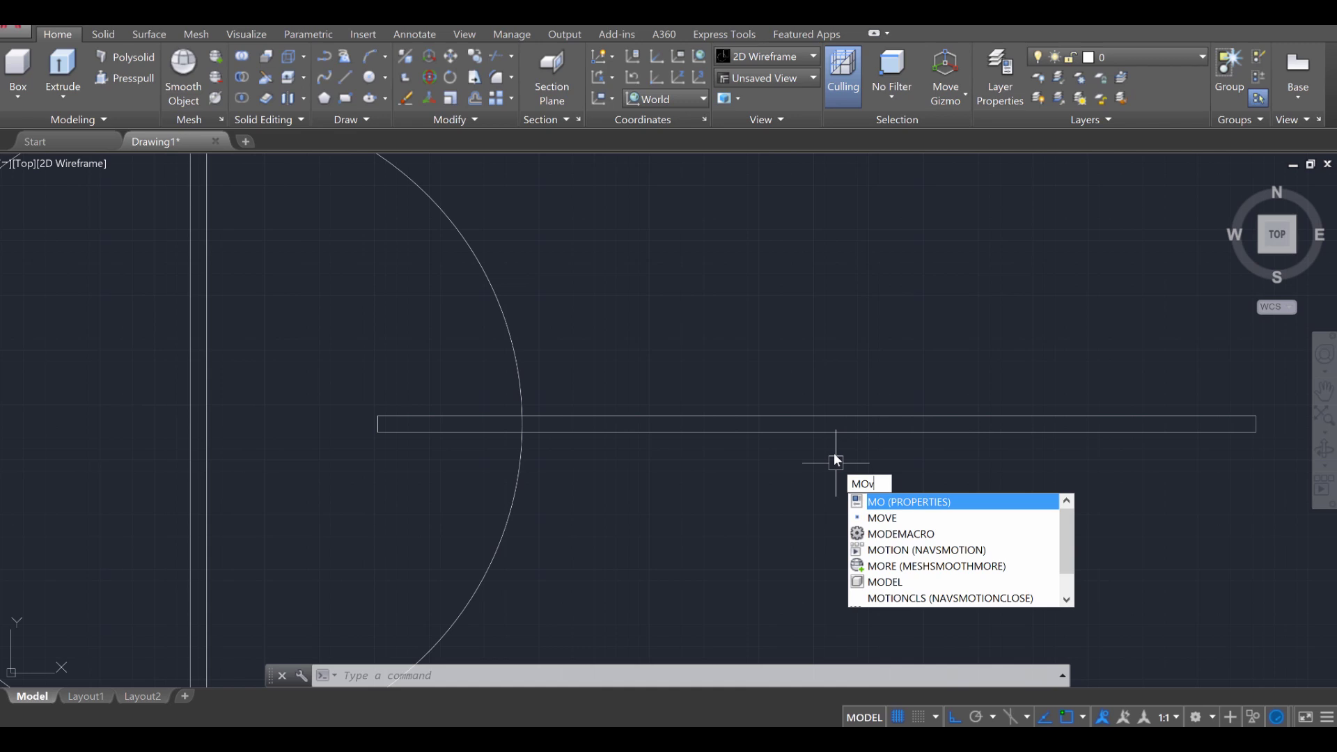
pyautogui.press('Return')
pyautogui.click(1102, 486)
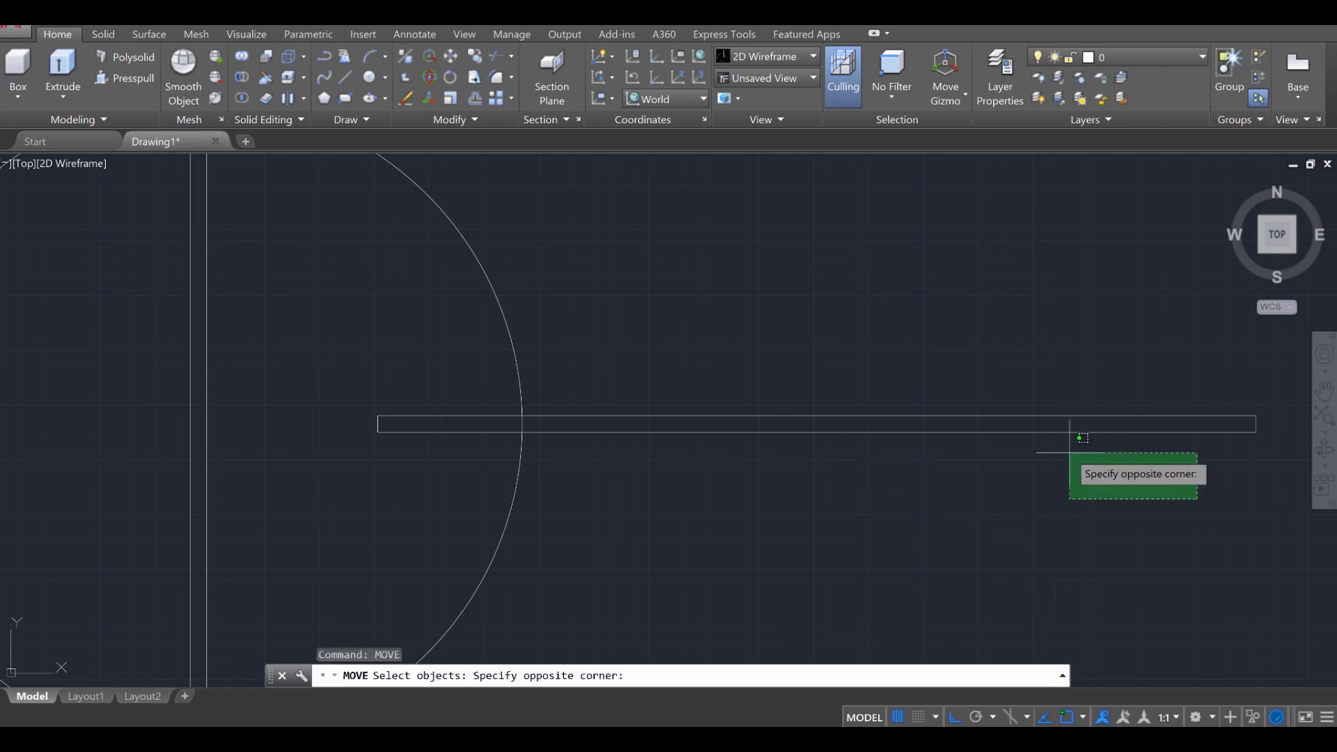
pyautogui.click(1073, 428)
pyautogui.press('Return')
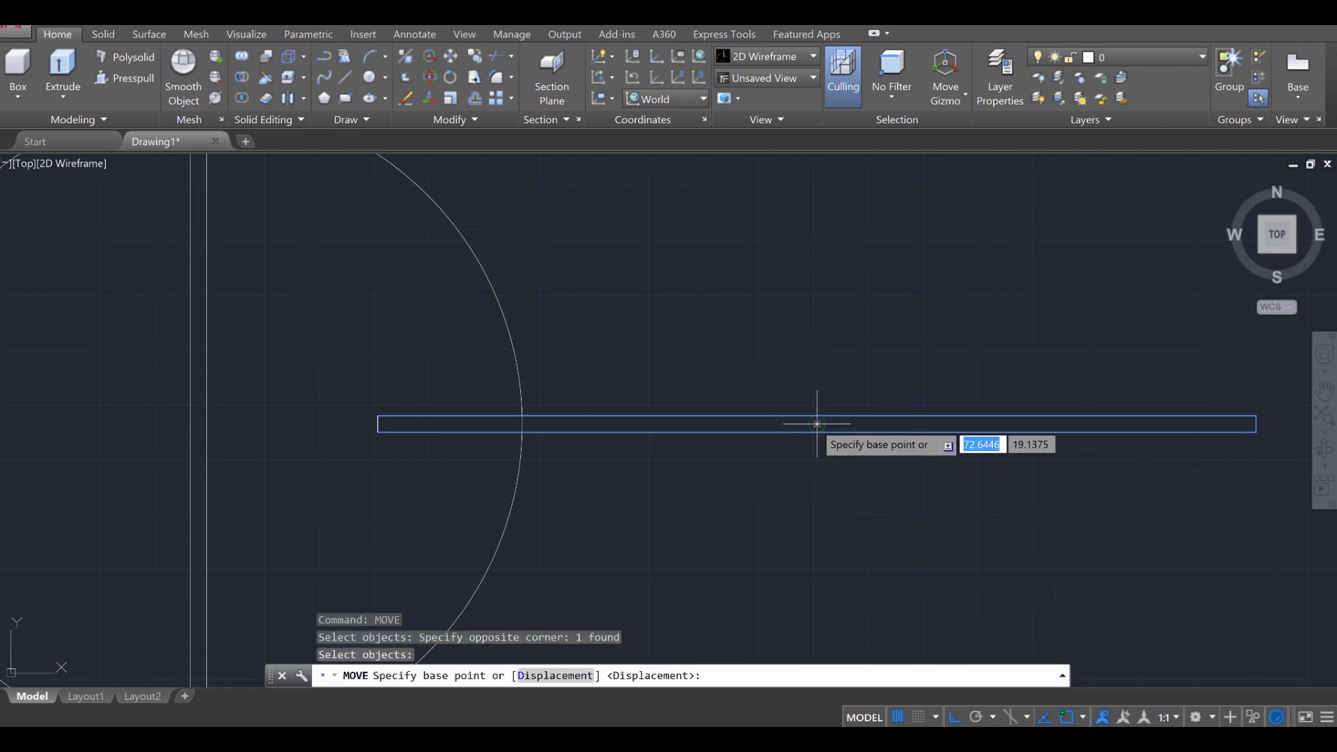
pyautogui.click(817, 423)
pyautogui.moveTo(200, 425); pyautogui.dragTo(498, 418, button='middle')
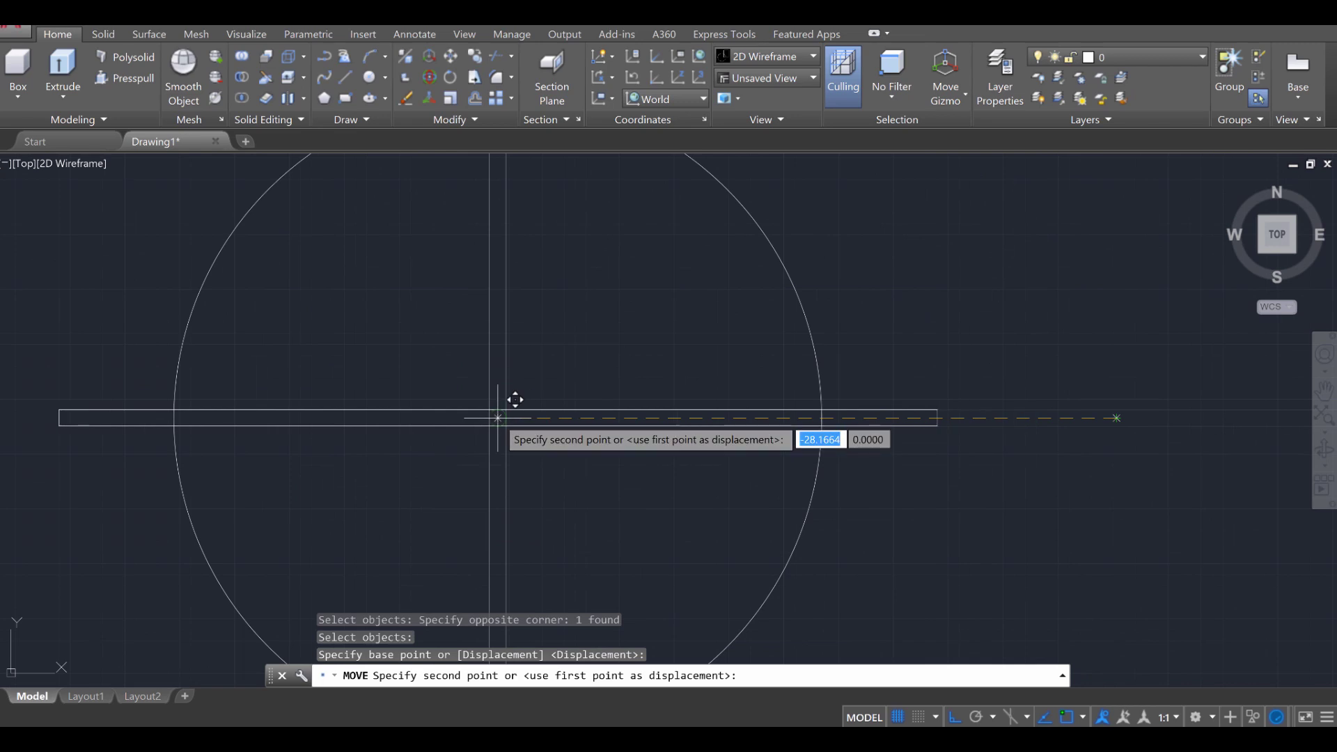
pyautogui.press('Escape')
pyautogui.scroll(-2, 546, 433)
pyautogui.scroll(-1, 609, 400)
pyautogui.scroll(1, 639, 388)
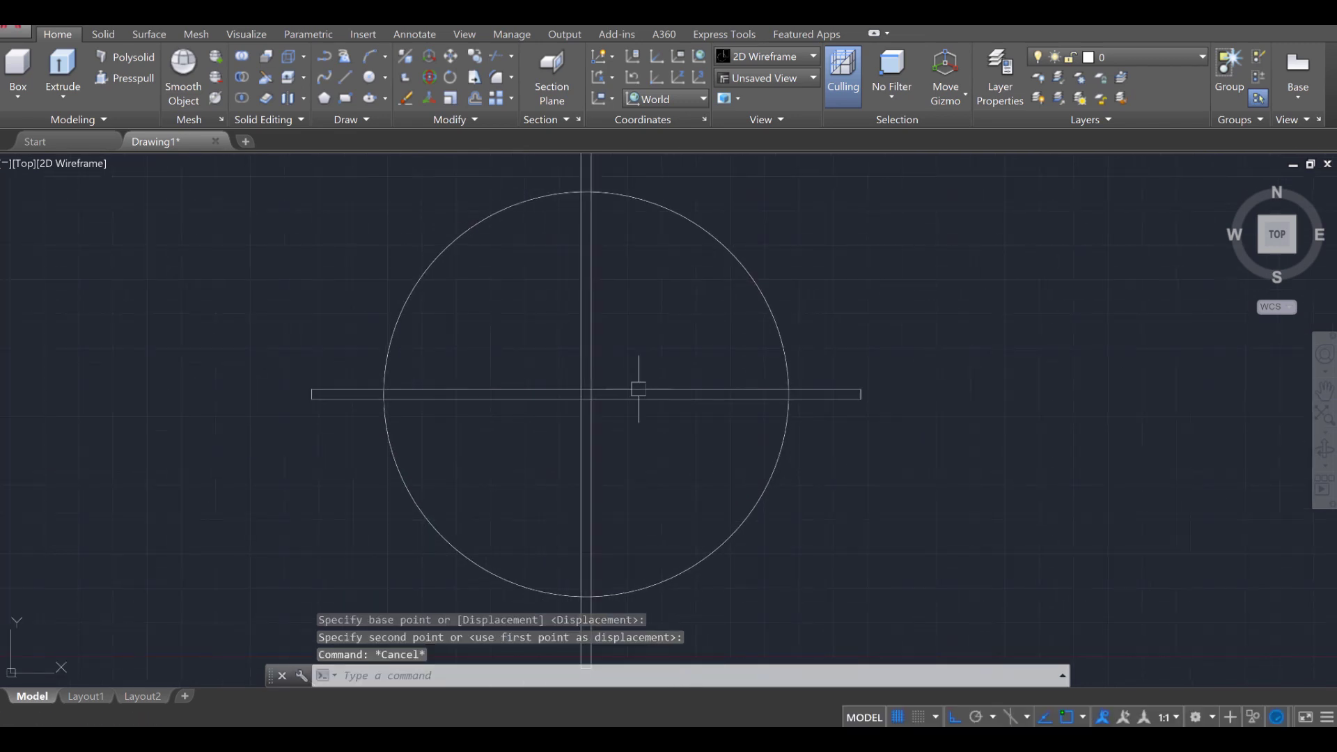
pyautogui.moveTo(639, 389); pyautogui.dragTo(513, 385, button='middle')
pyautogui.moveTo(1012, 427)
pyautogui.mouseDown(button='middle')
pyautogui.moveTo(883, 422)
pyautogui.moveTo(826, 443)
pyautogui.mouseUp(button='middle')
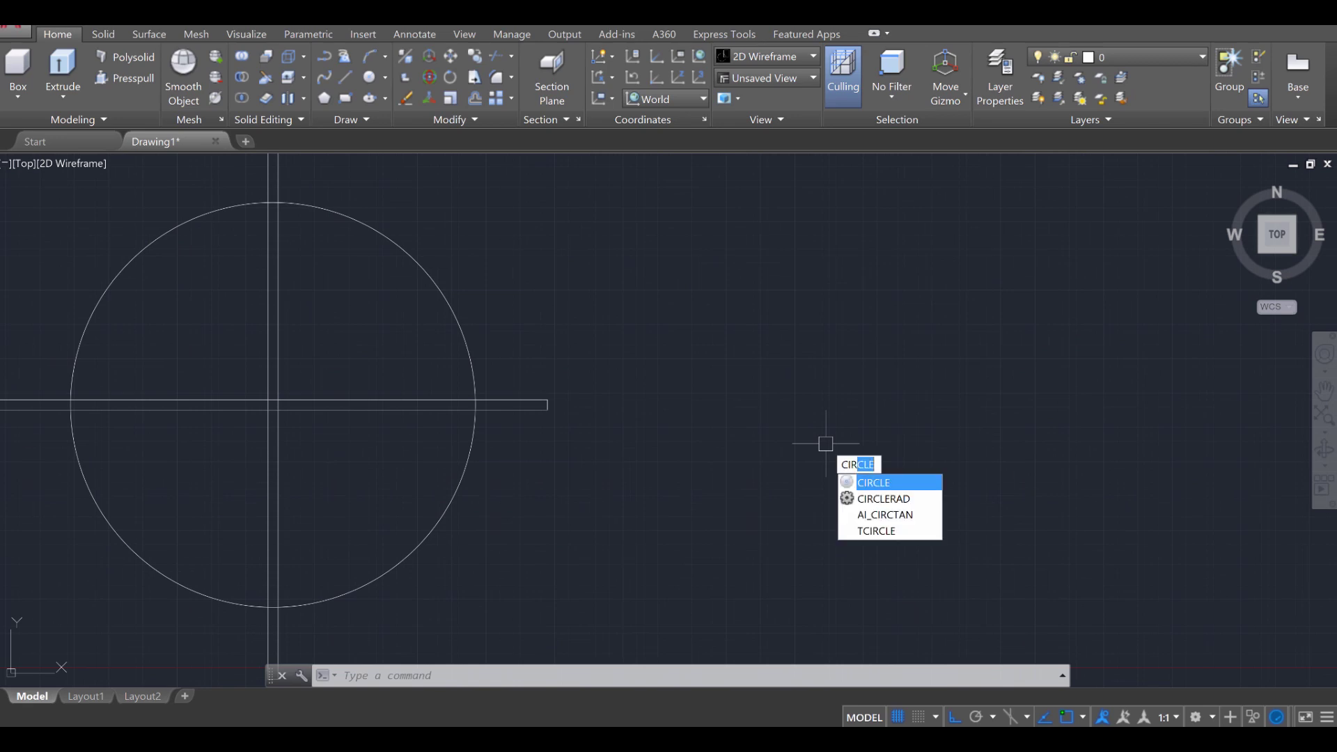
# - Draw a circle with a radius of 12 in the empty area to the right of the cross
pyautogui.press('Return')
pyautogui.click(837, 398)
pyautogui.write('12')
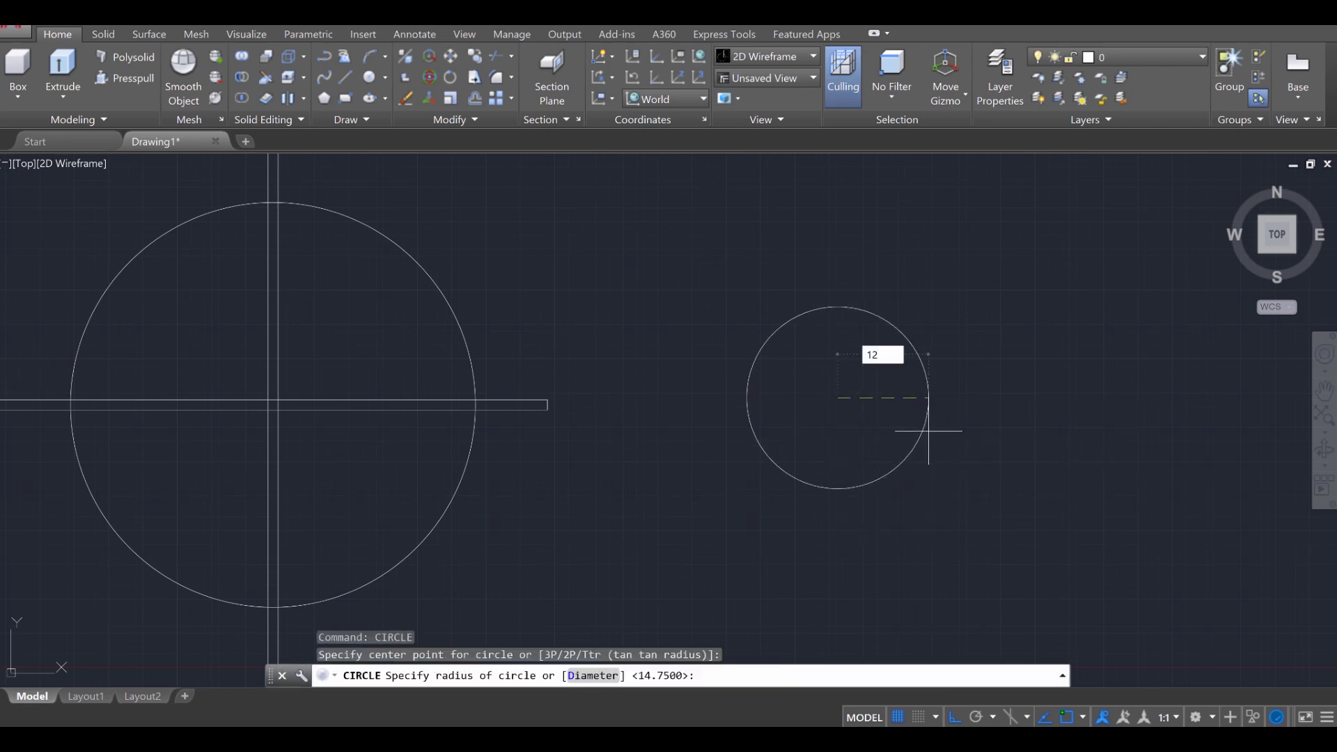
pyautogui.press('Return')
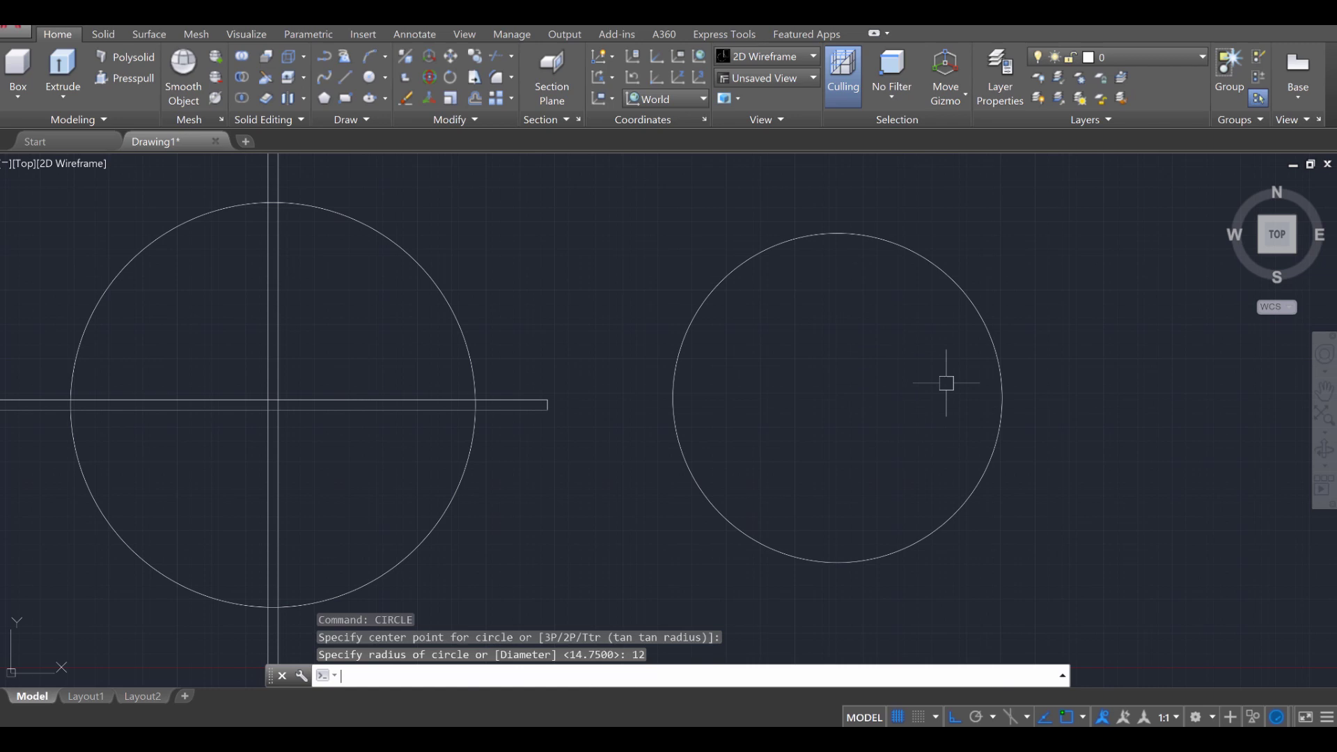
# - Draw a concentric circle with a radius of 12.75 around the radius 12 circle
pyautogui.press('Return')
pyautogui.click(838, 398)
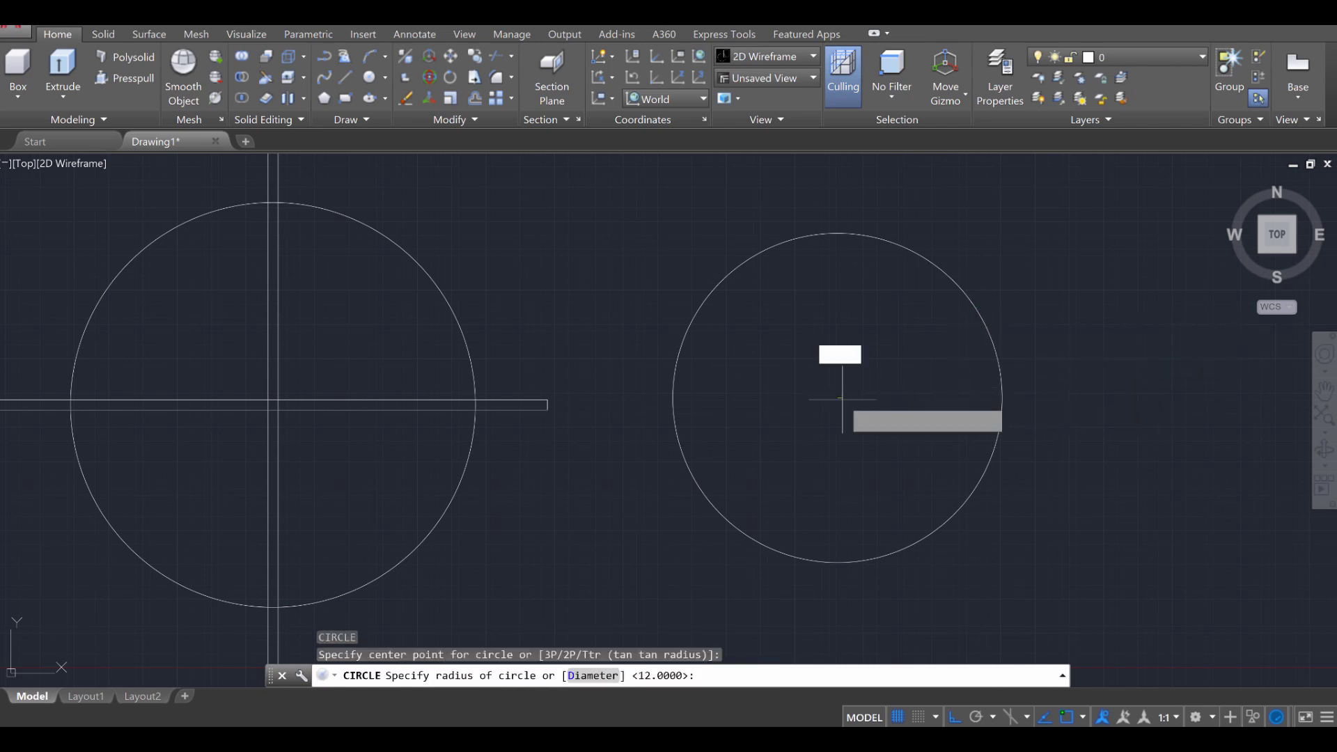
pyautogui.write('12.7')
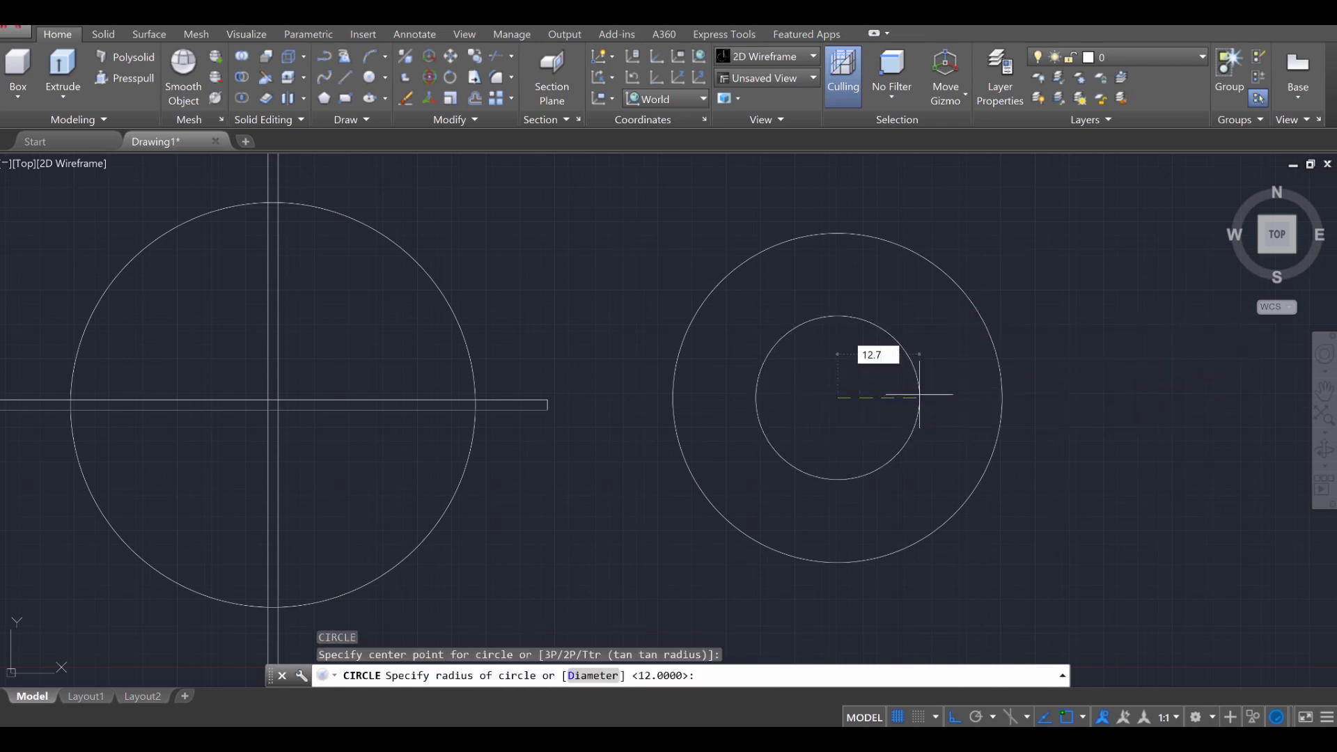
pyautogui.write('5')
pyautogui.press('Return')
pyautogui.press('Escape')
pyautogui.press('Escape')
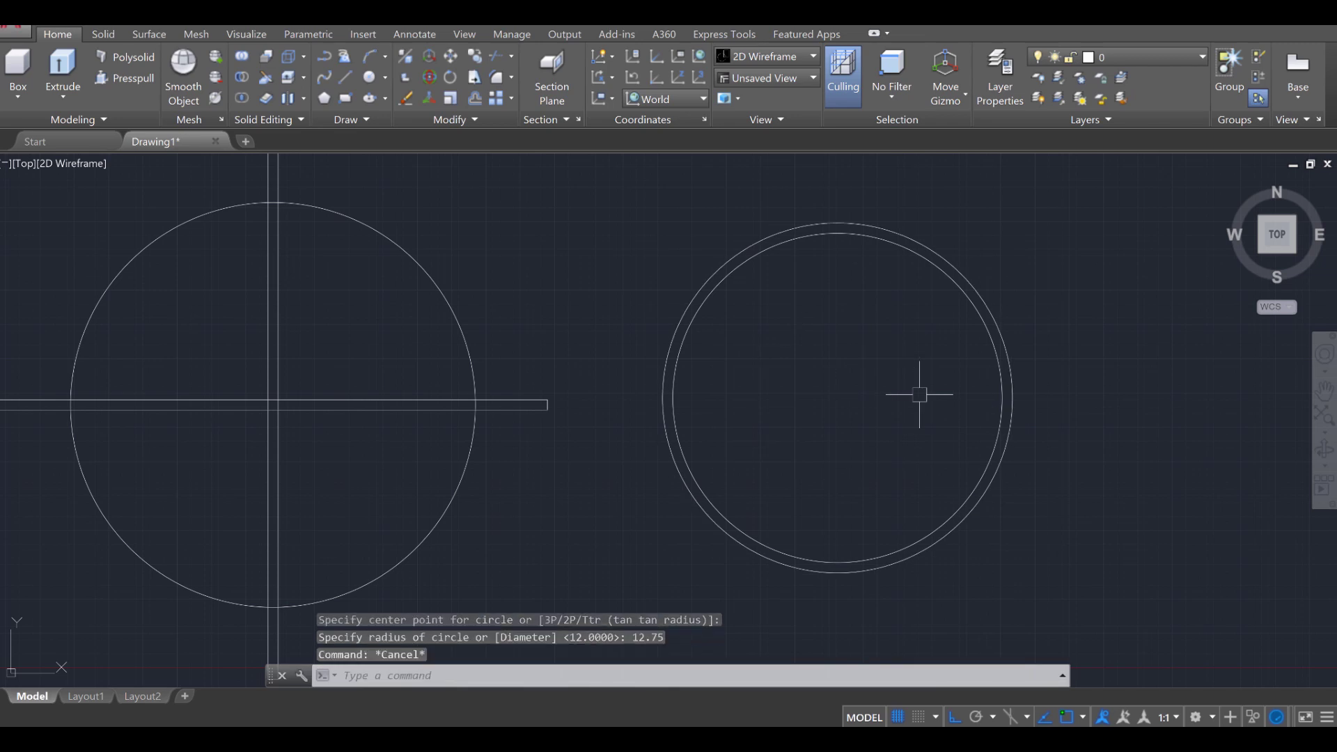
# - Move both concentric circles from the outer circle's top quadrant to the midpoint of the horizontal rectangle's lower edge
pyautogui.write('mov')
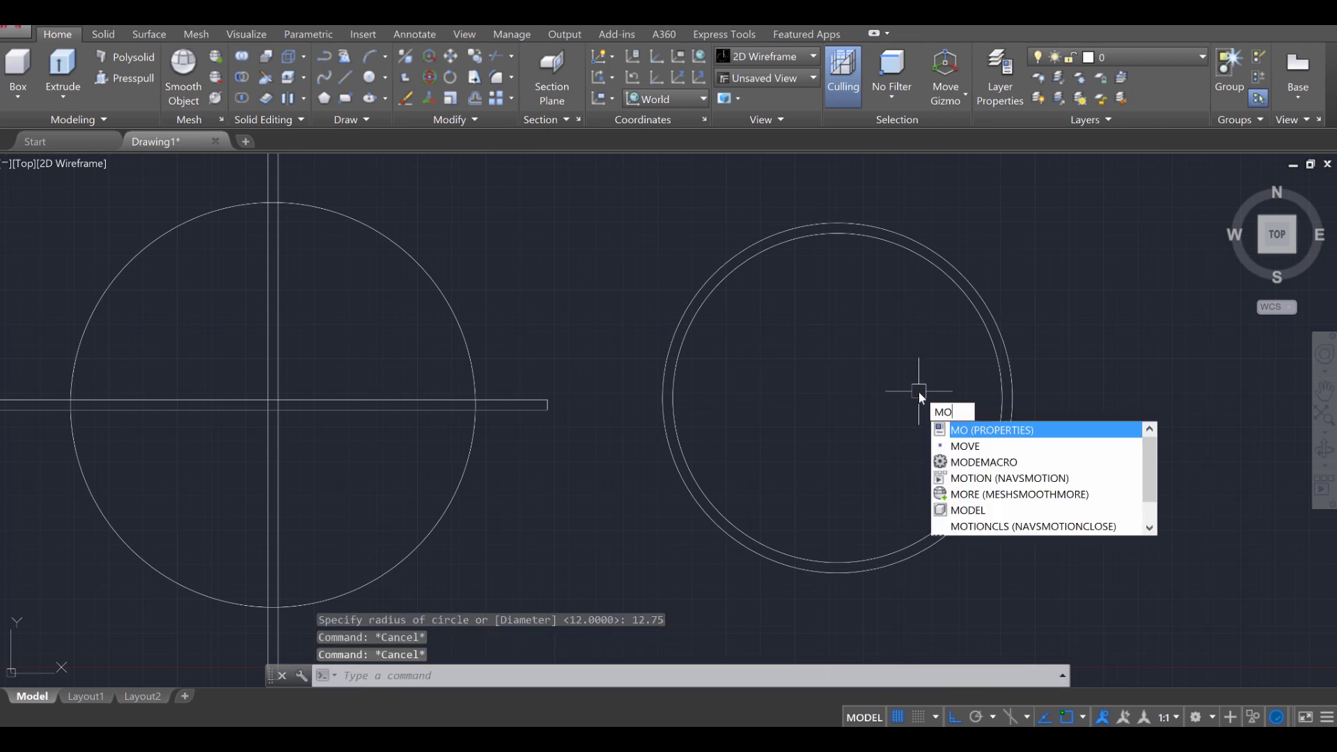
pyautogui.press('Return')
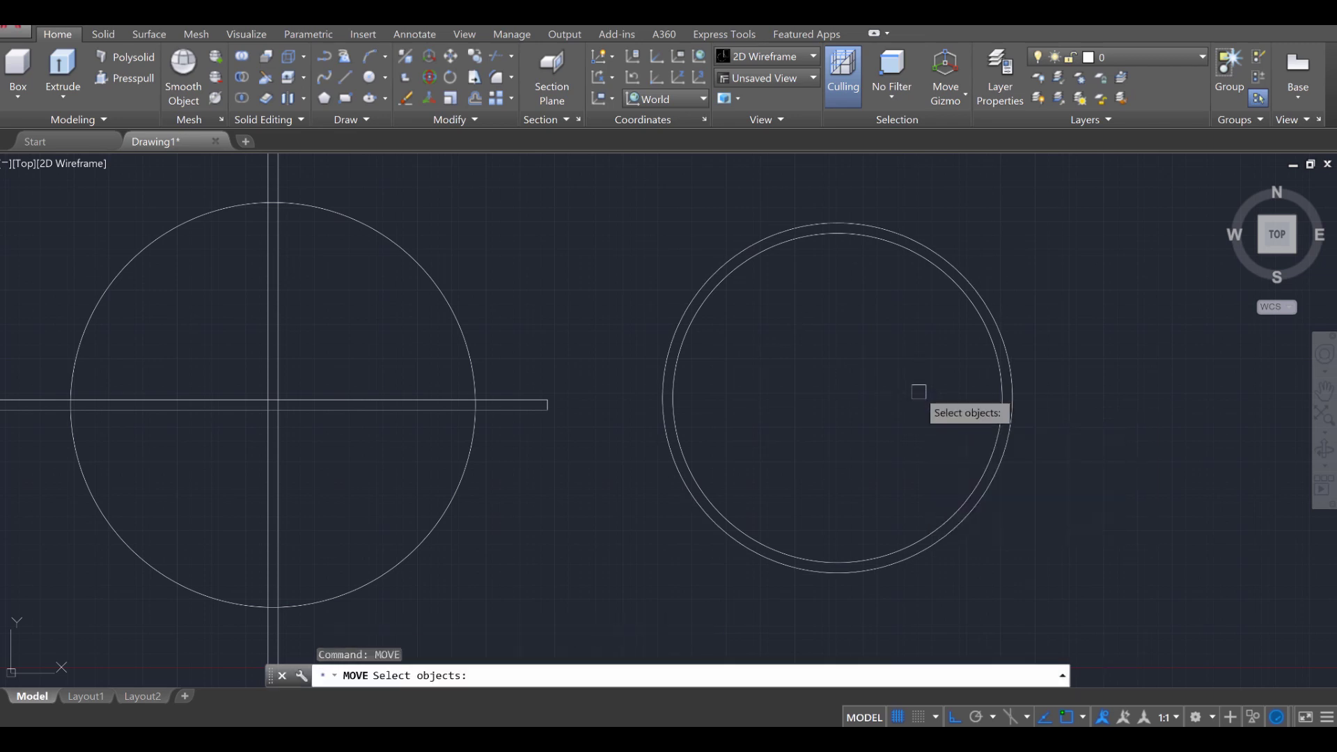
pyautogui.click(1090, 379)
pyautogui.click(882, 209)
pyautogui.press('Return')
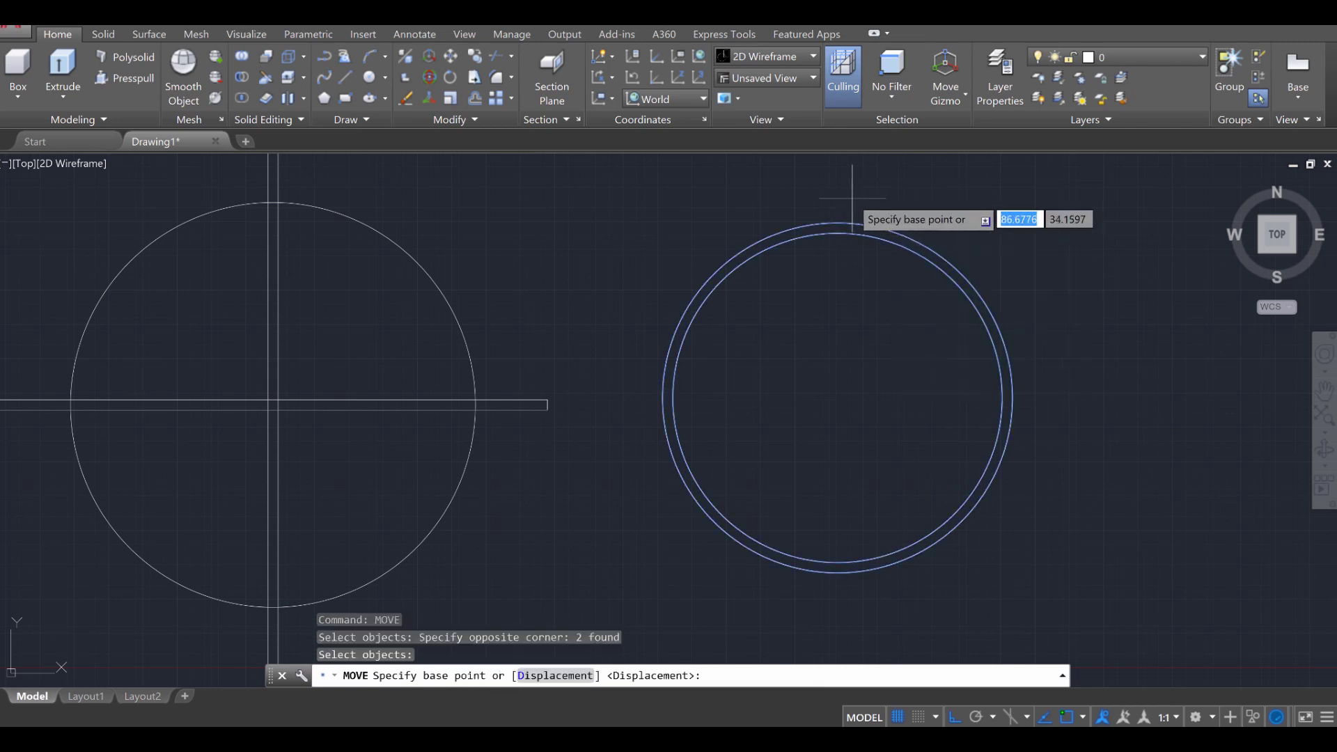
pyautogui.click(837, 223)
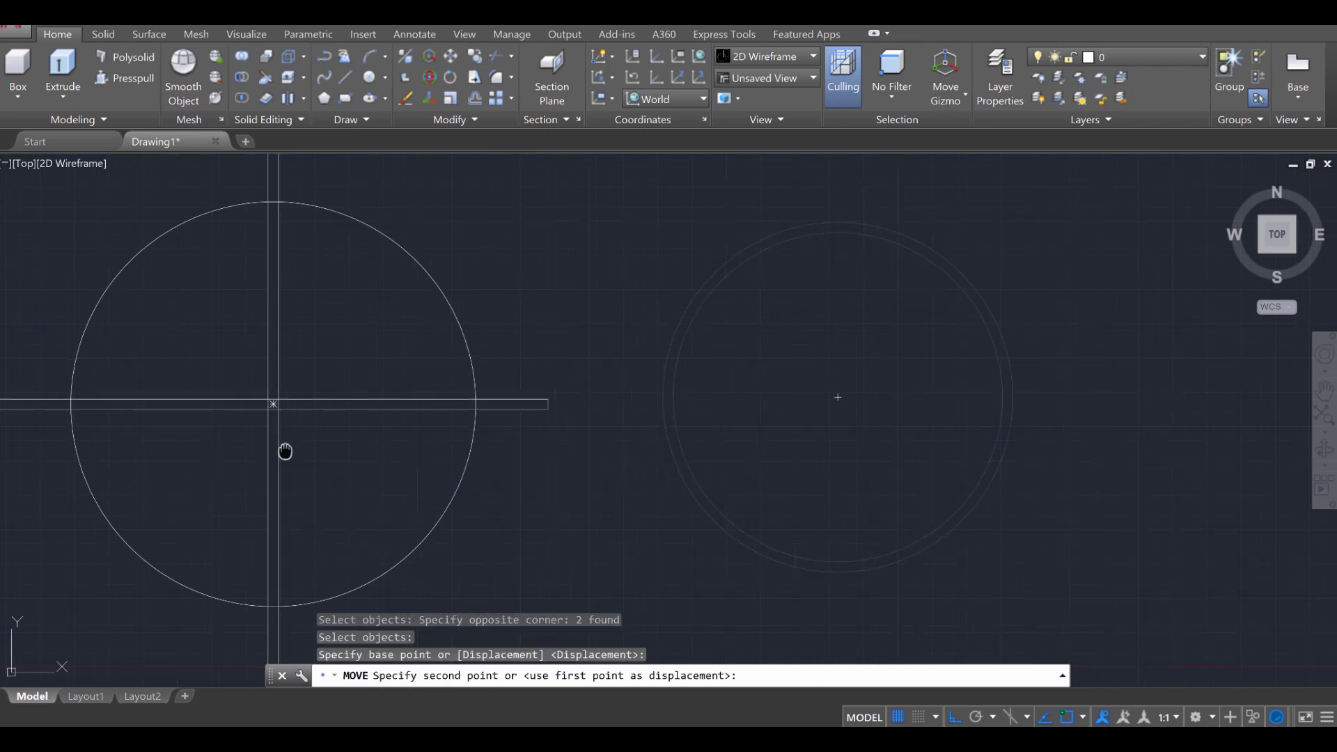
pyautogui.moveTo(283, 450); pyautogui.dragTo(420, 391, button='middle')
pyautogui.scroll(5, 415, 335)
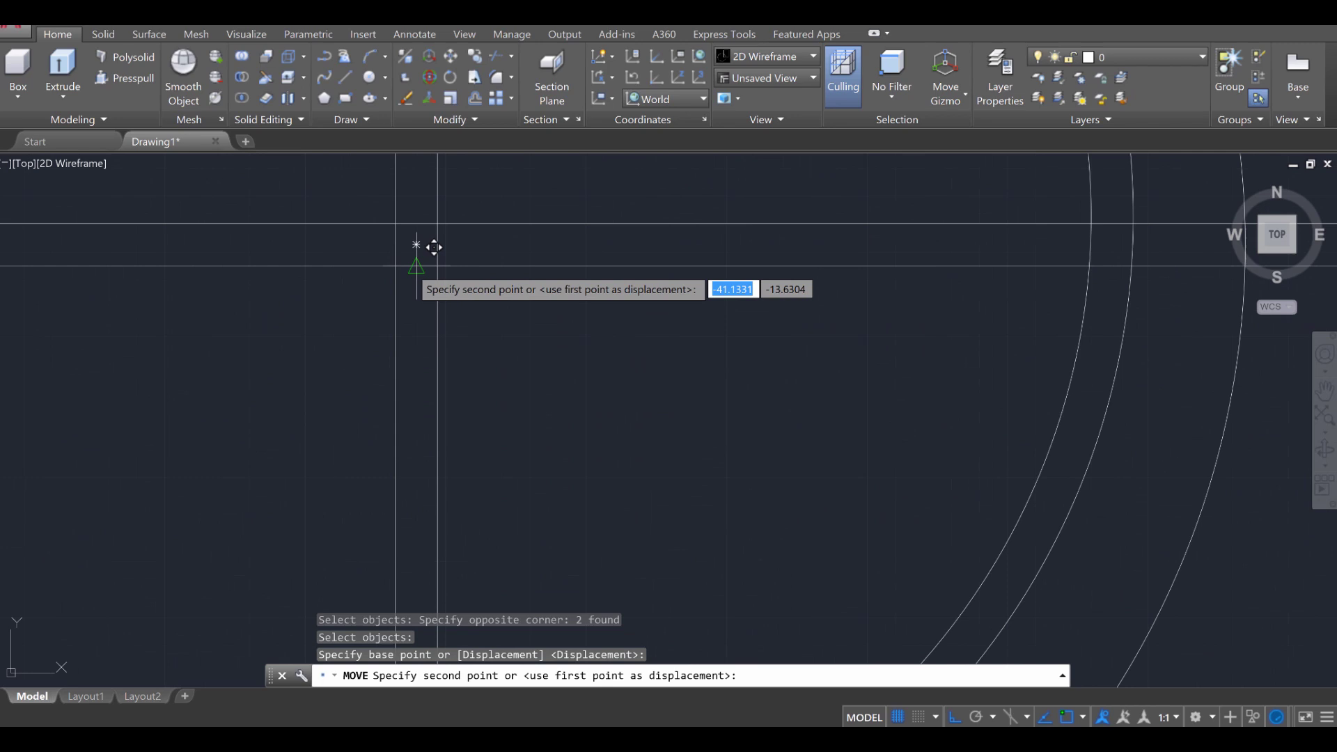
pyautogui.click(431, 248)
pyautogui.scroll(-1, 446, 353)
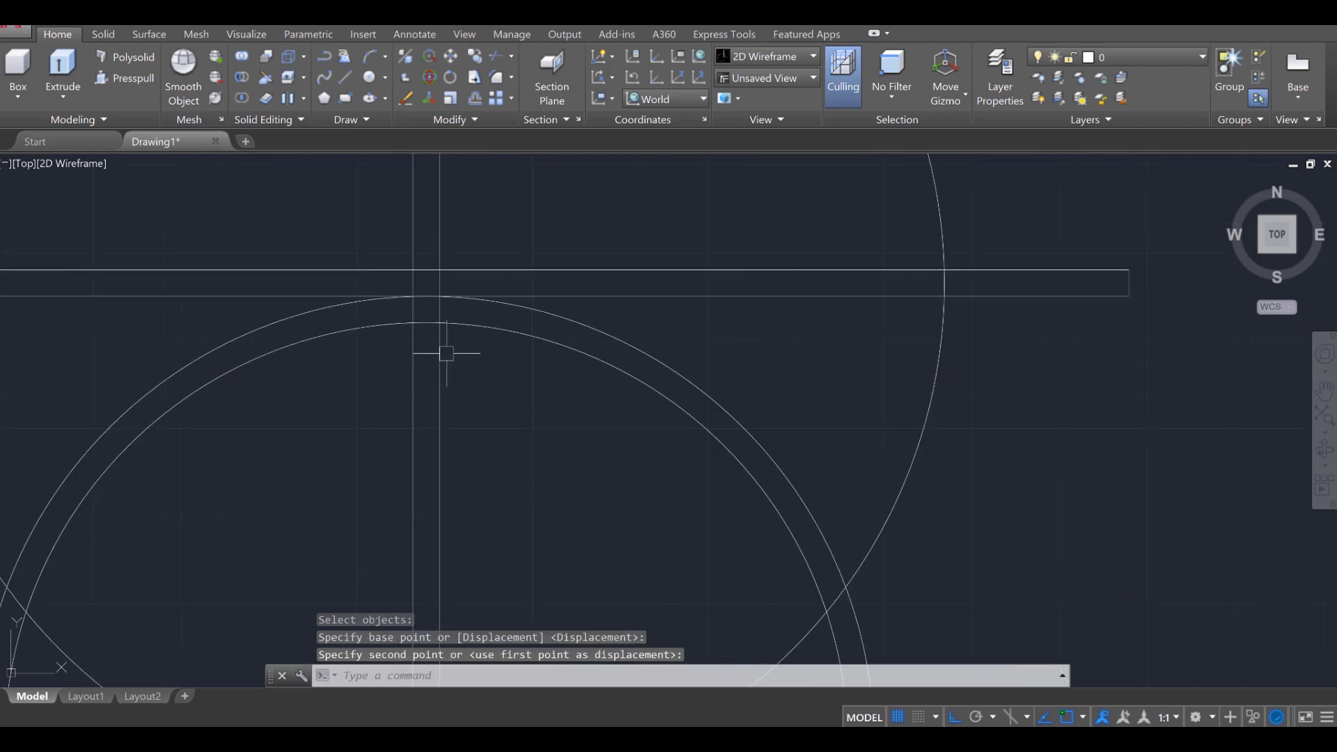
pyautogui.press('Escape')
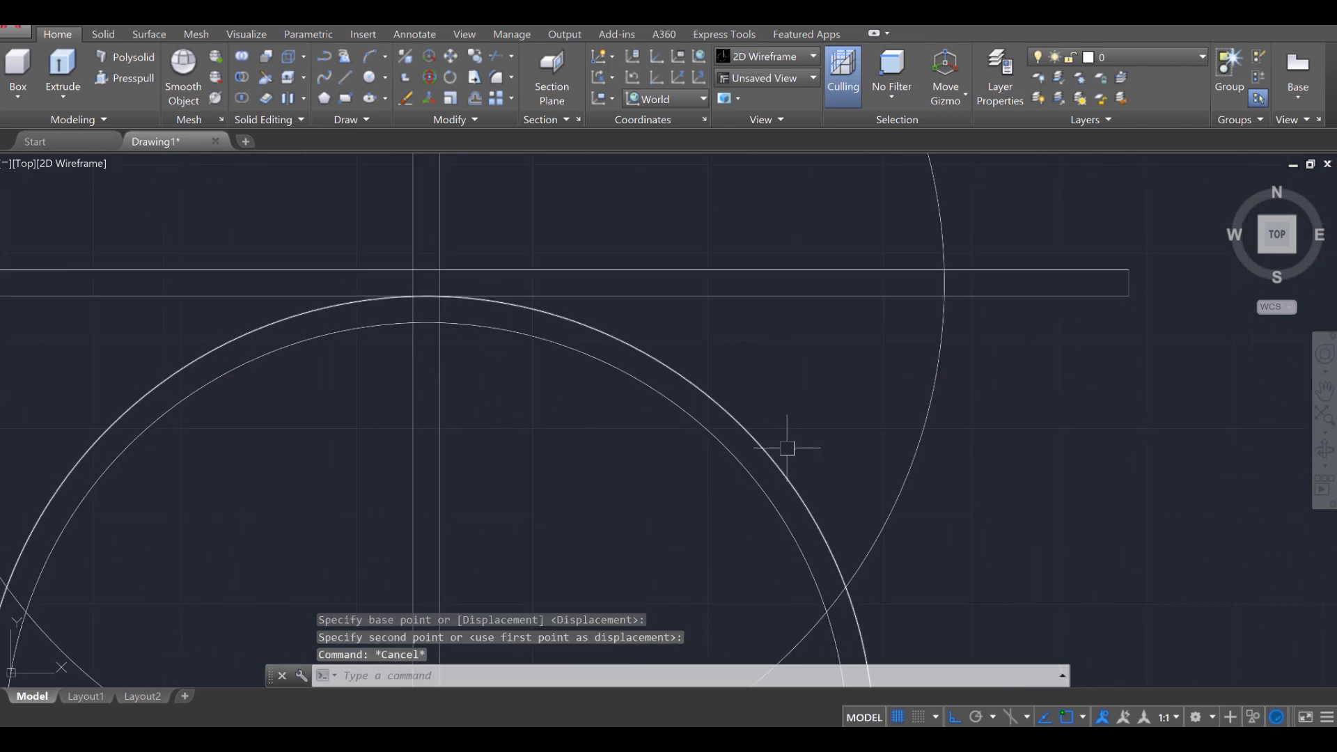
# - Move the two concentric circles 2.5 units down from the horizontal rectangle, using the outer circle's top quadrant as base point
pyautogui.write('m')
pyautogui.press('Return')
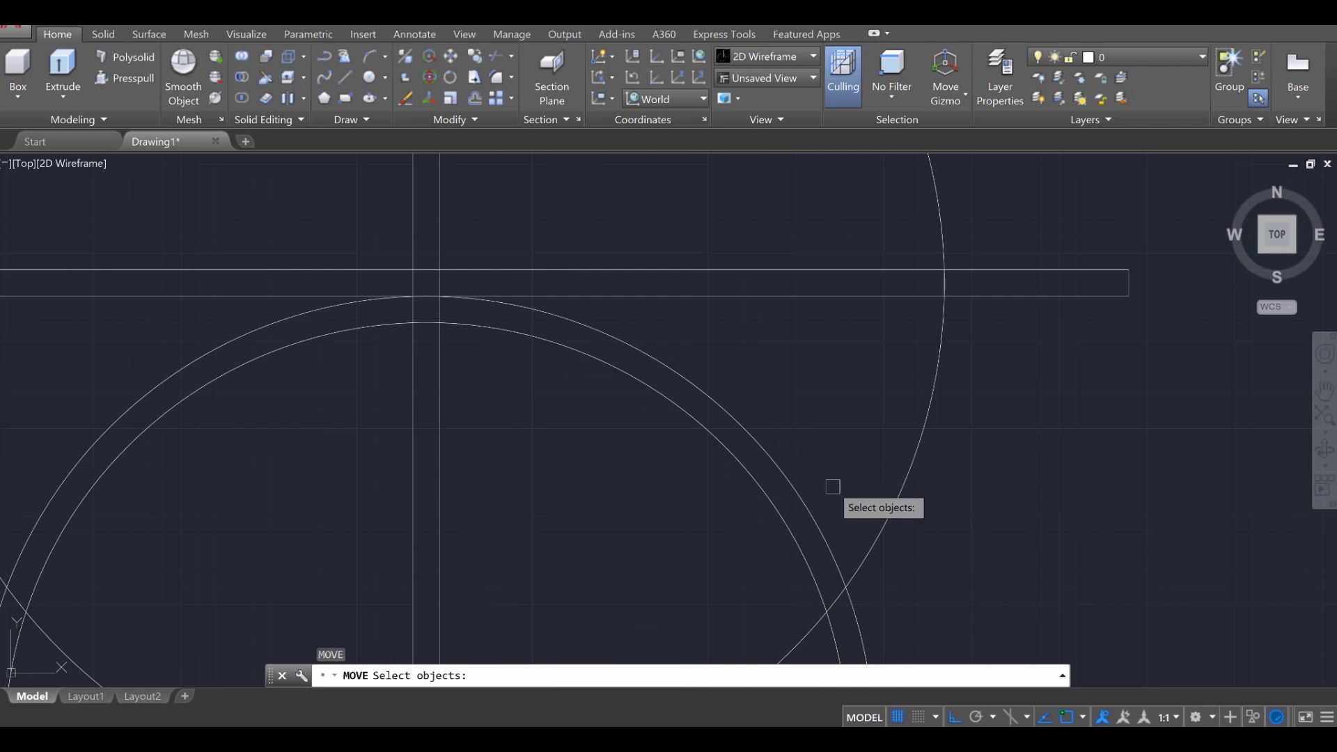
pyautogui.click(830, 483)
pyautogui.click(560, 362)
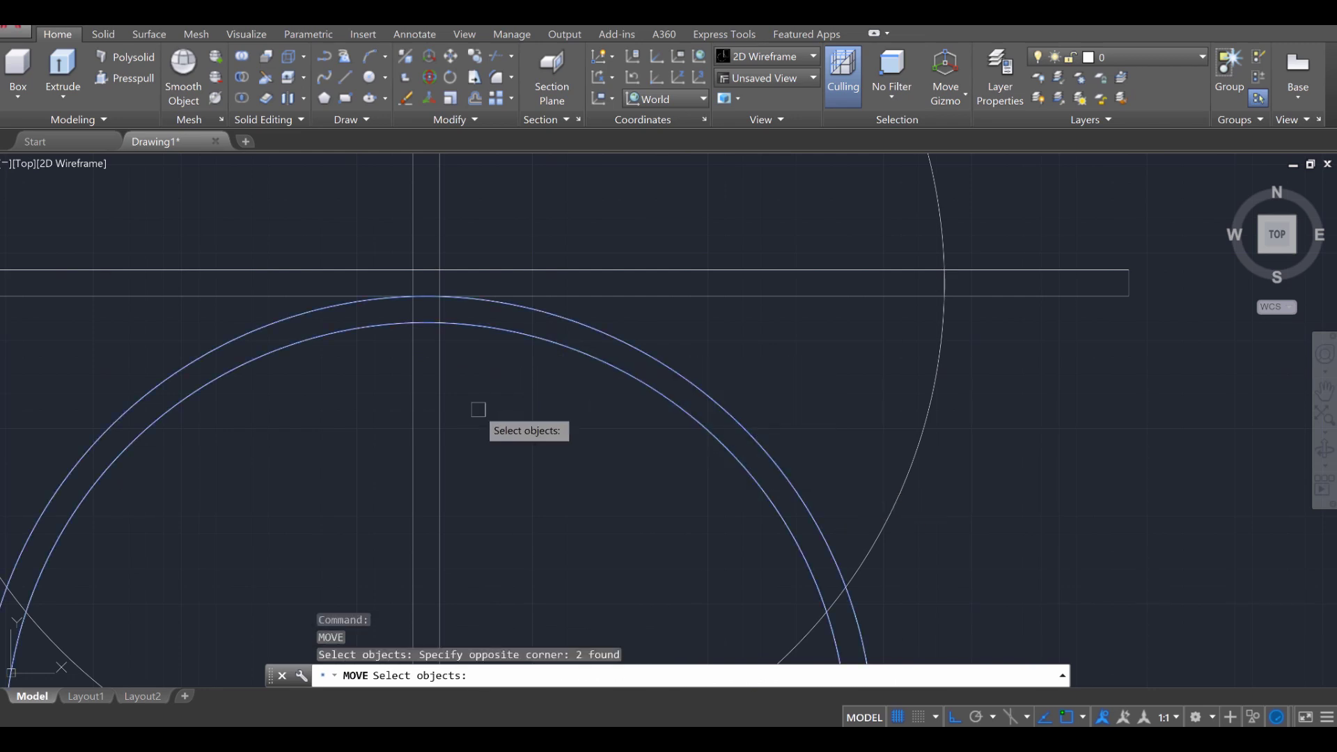
pyautogui.press('Return')
pyautogui.click(426, 296)
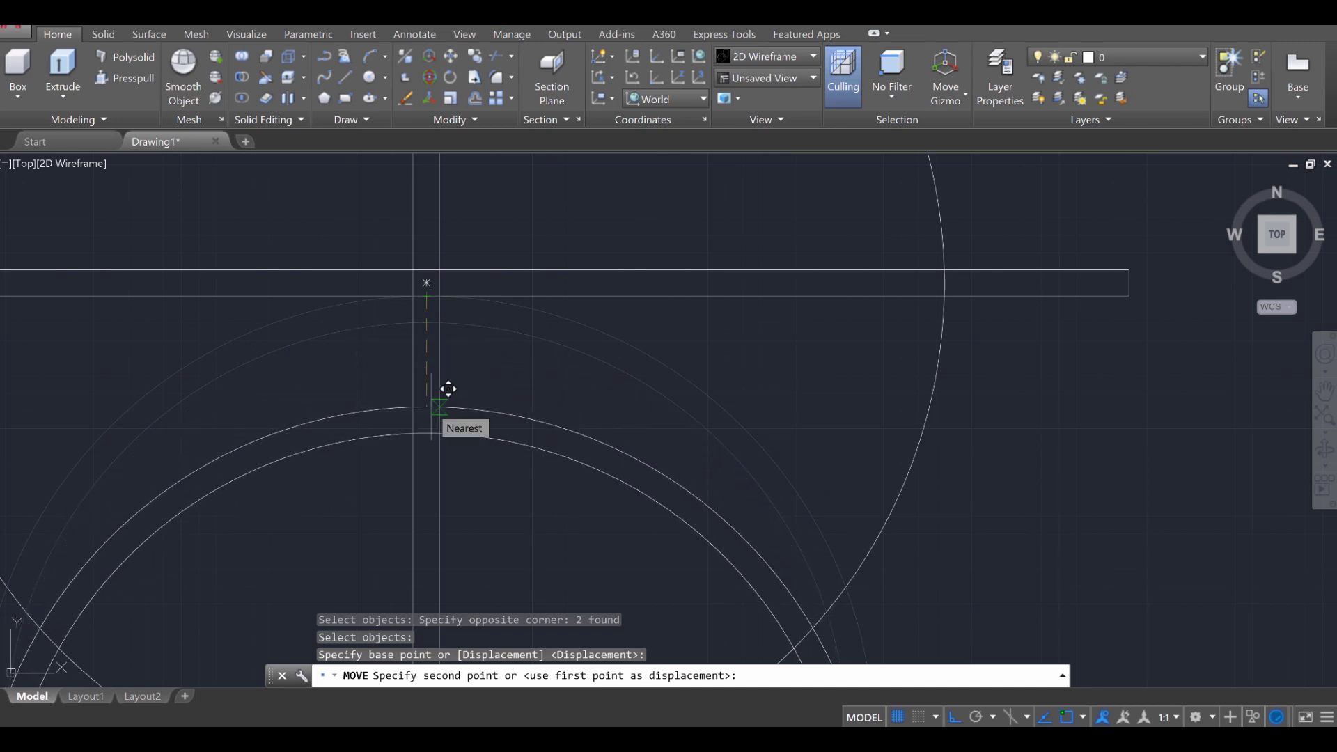
pyautogui.write('2.5')
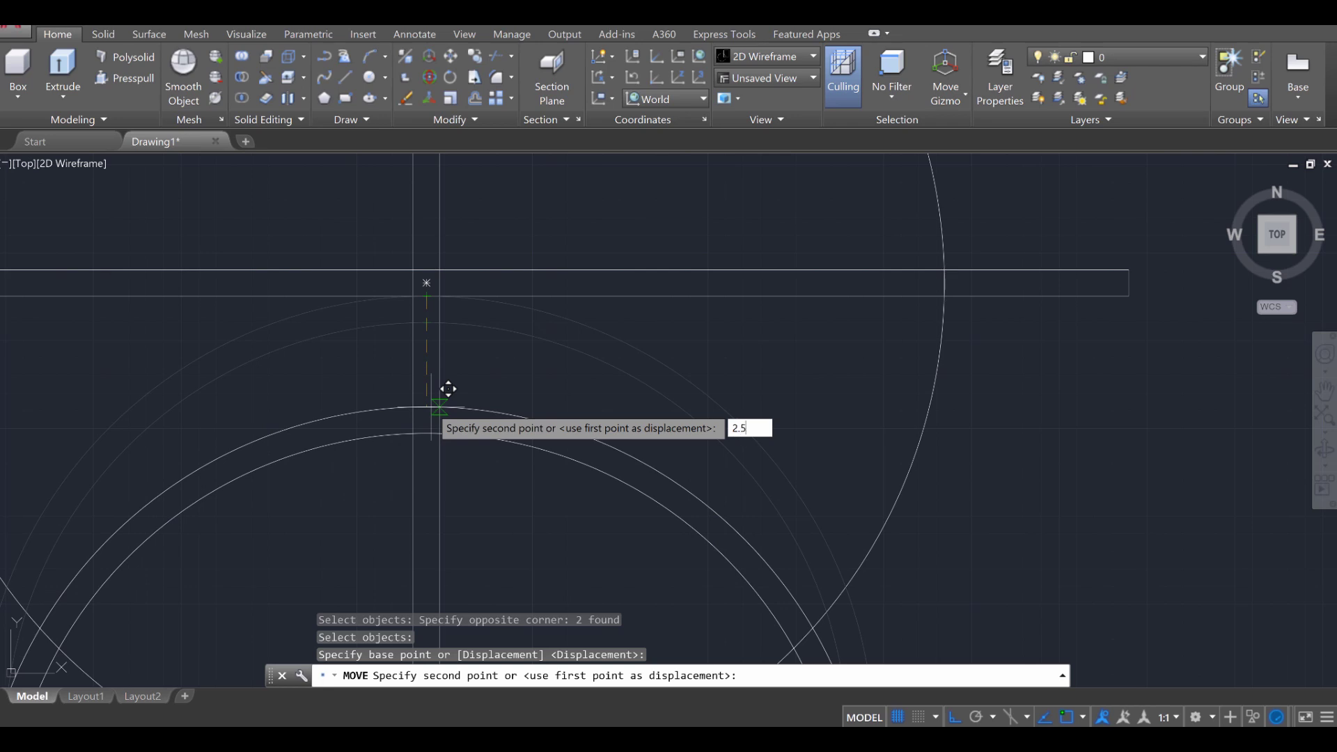
pyautogui.press('Return')
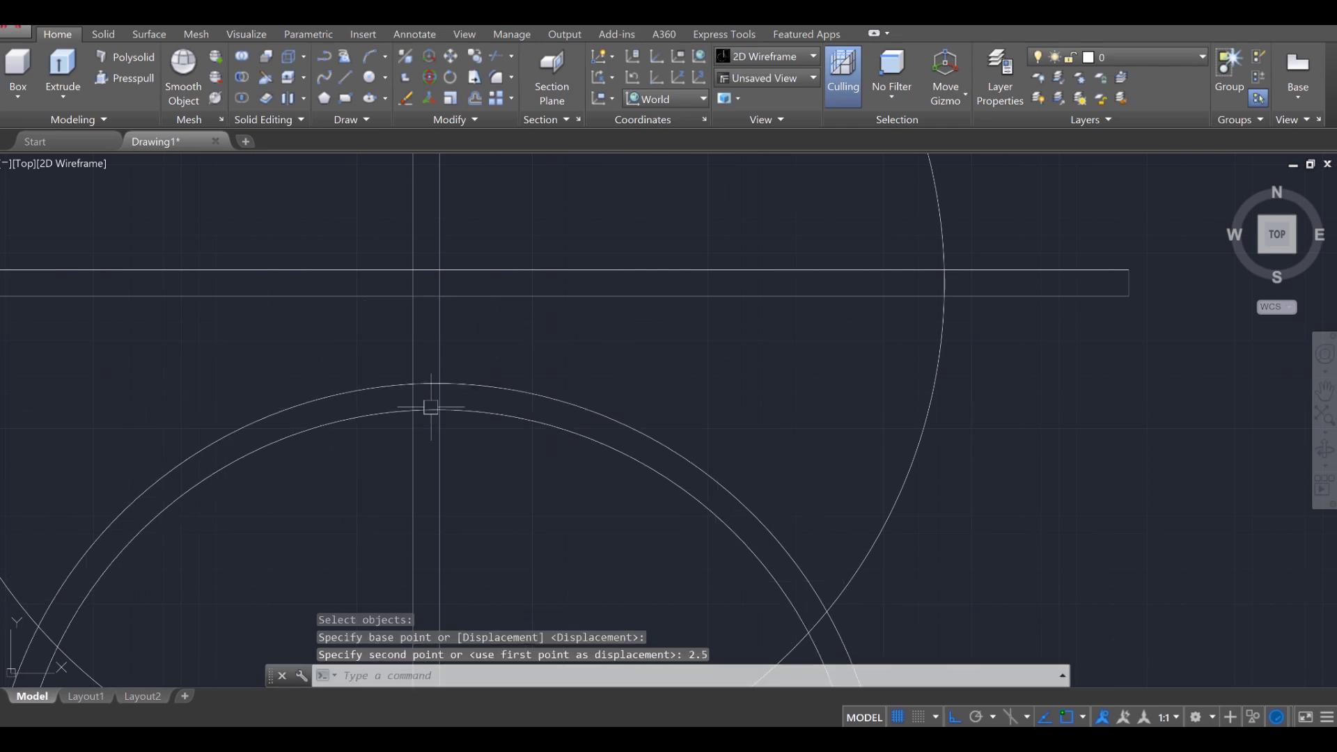
pyautogui.scroll(-5, 513, 390)
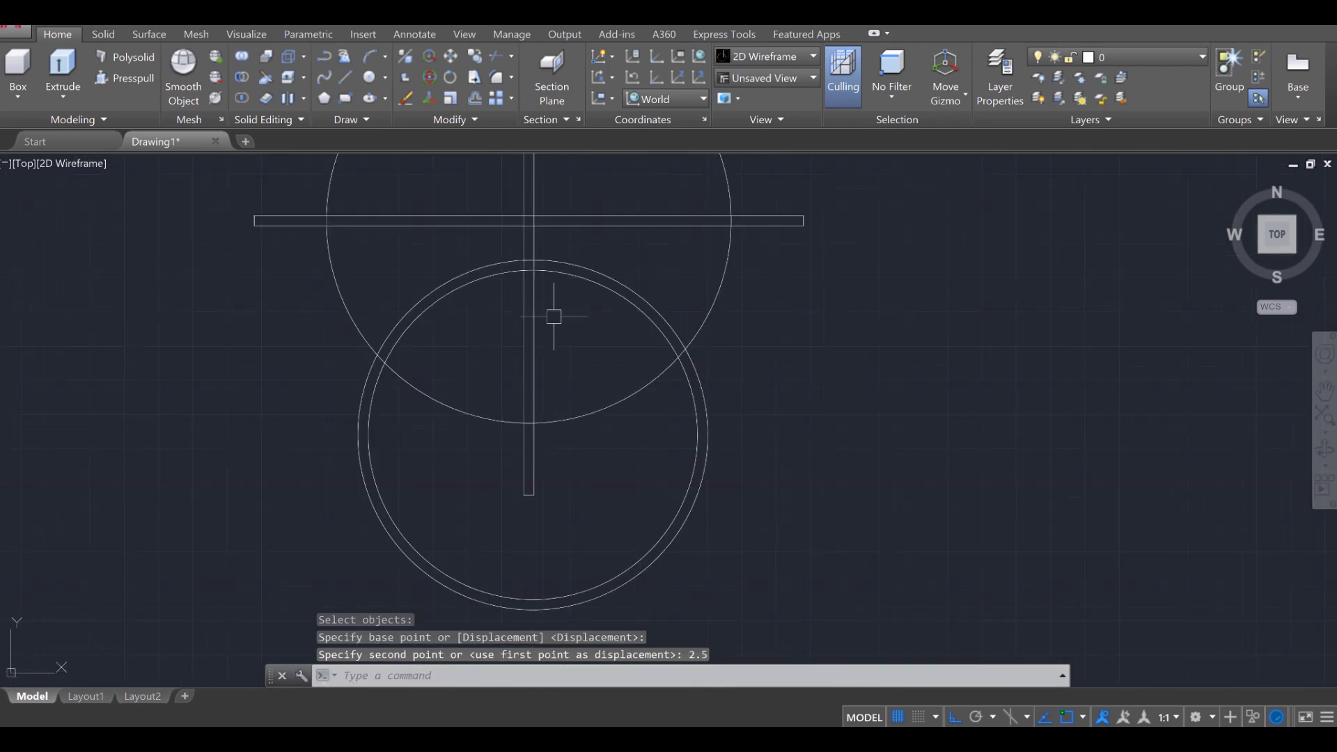
pyautogui.moveTo(573, 377); pyautogui.dragTo(557, 435, button='middle')
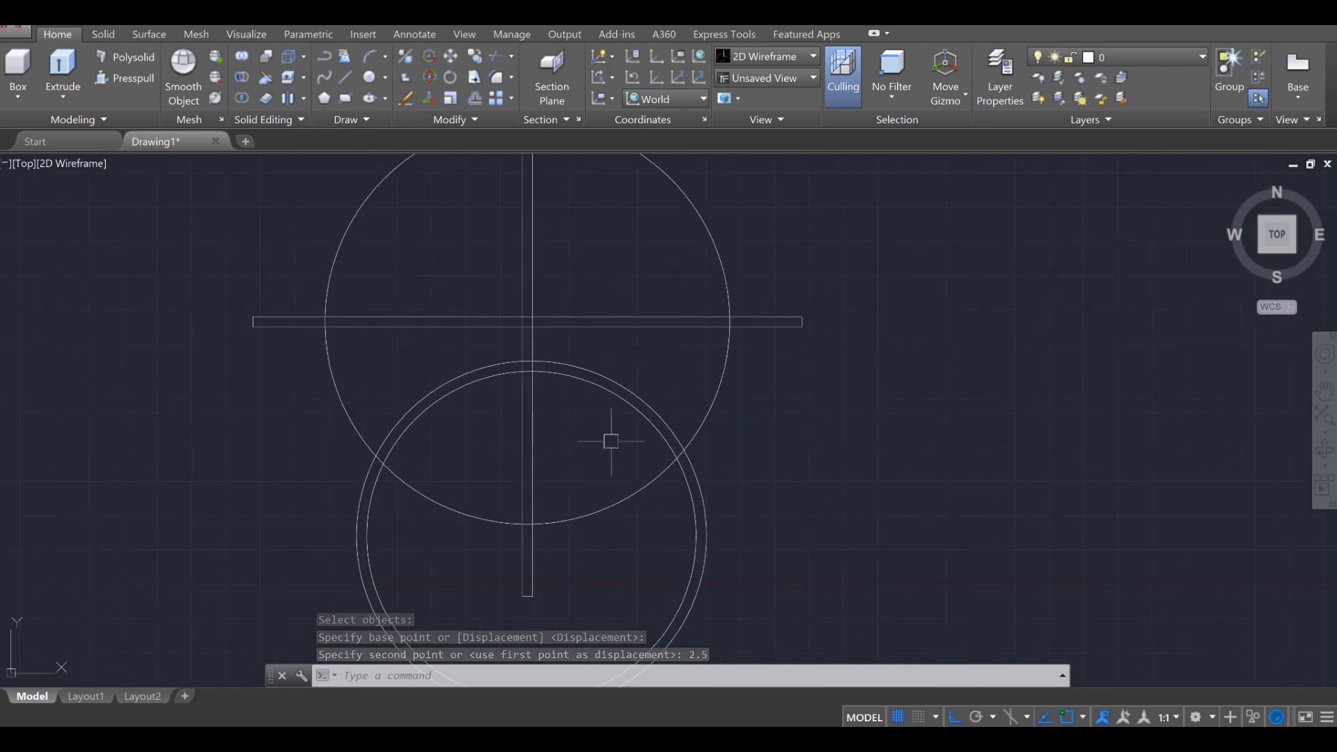
pyautogui.press('Escape')
pyautogui.press('Escape')
# - Mirror the two concentric circles across the horizontal rectangle's centreline from its right end midpoint, keeping the source objects
pyautogui.write('mir')
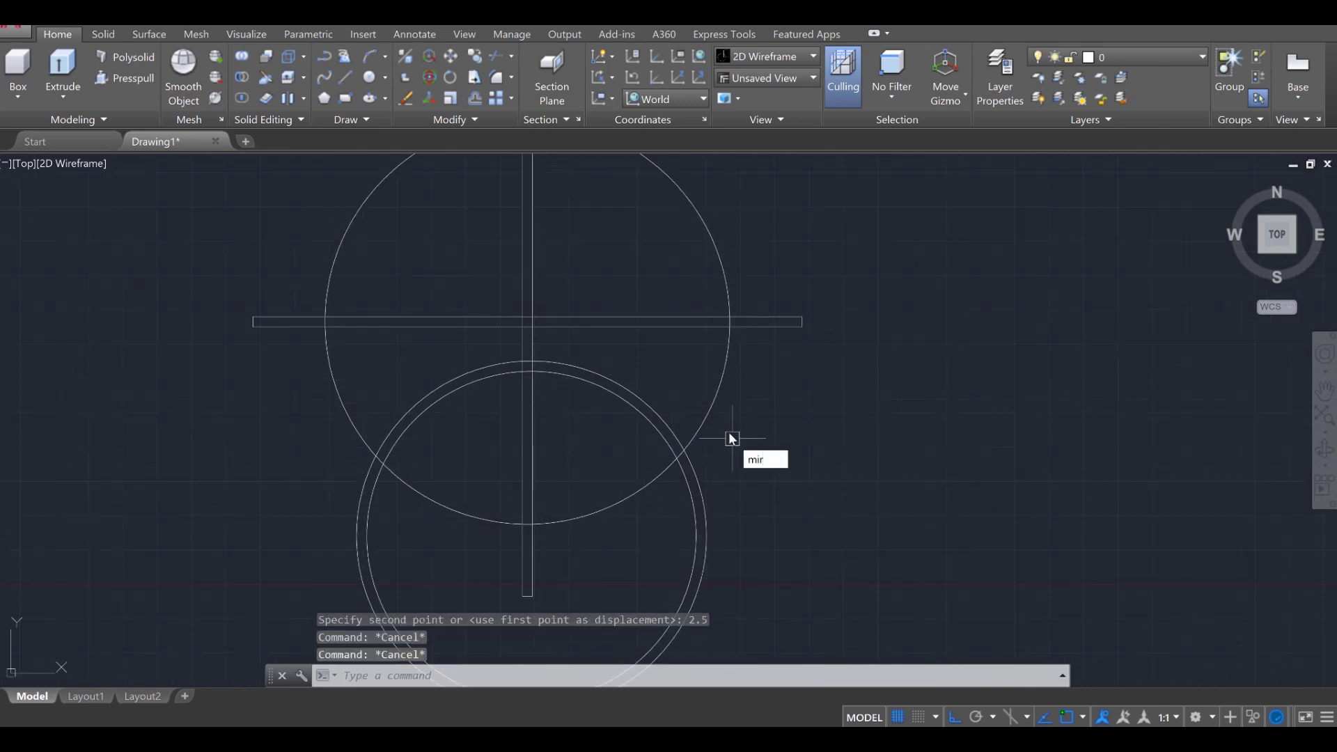
pyautogui.press('Return')
pyautogui.click(765, 552)
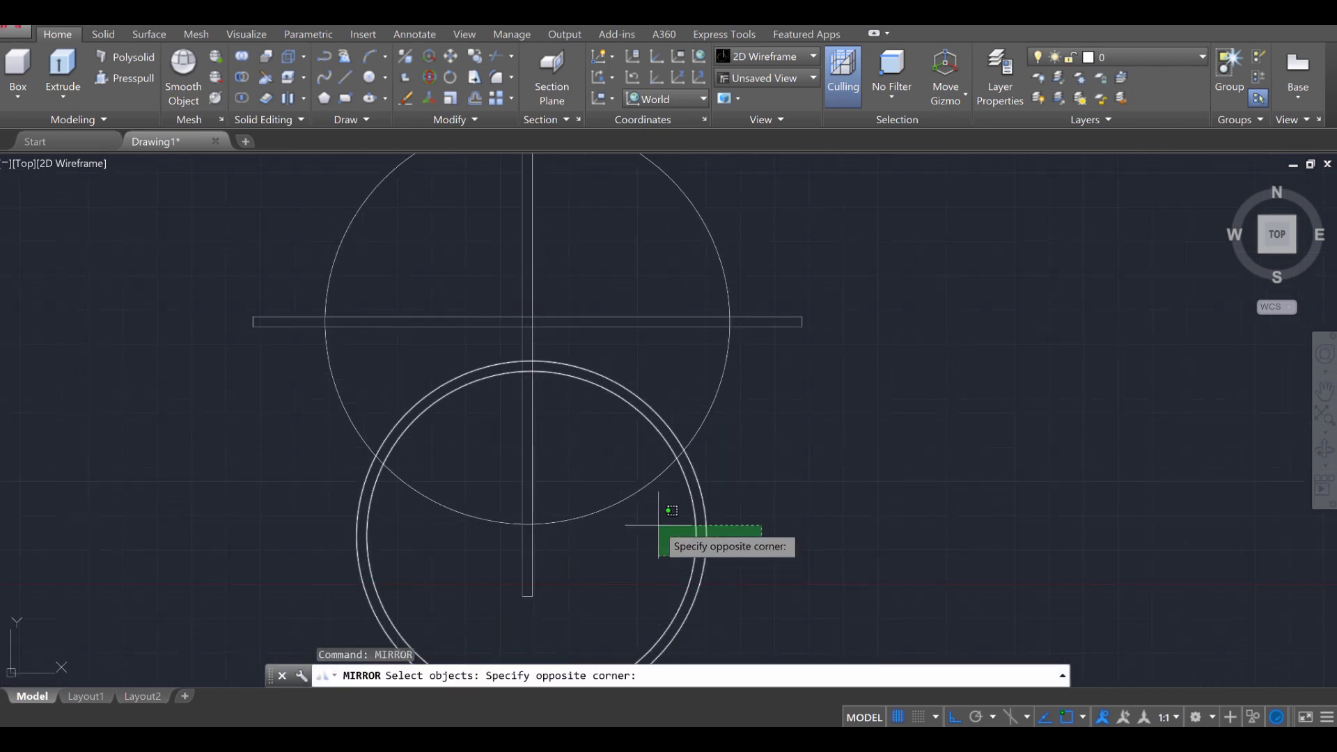
pyautogui.click(662, 527)
pyautogui.press('Return')
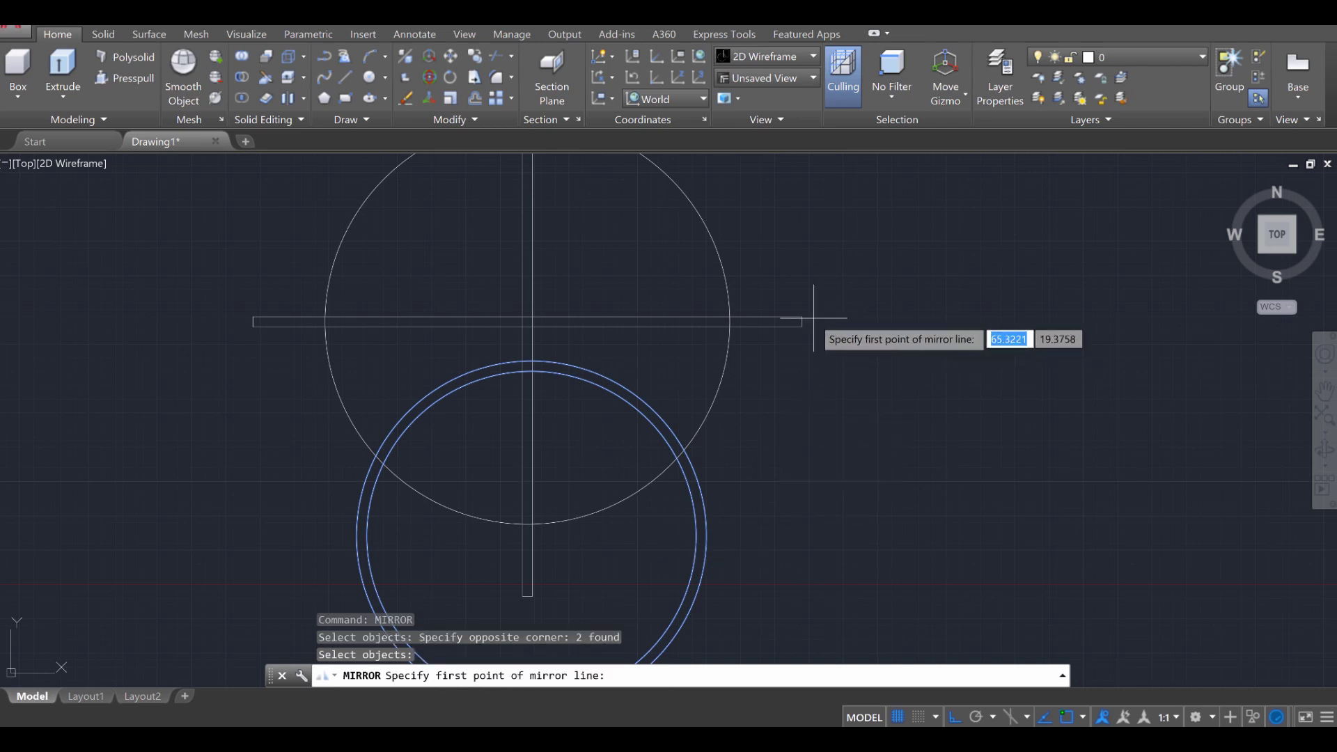
pyautogui.scroll(3, 801, 314)
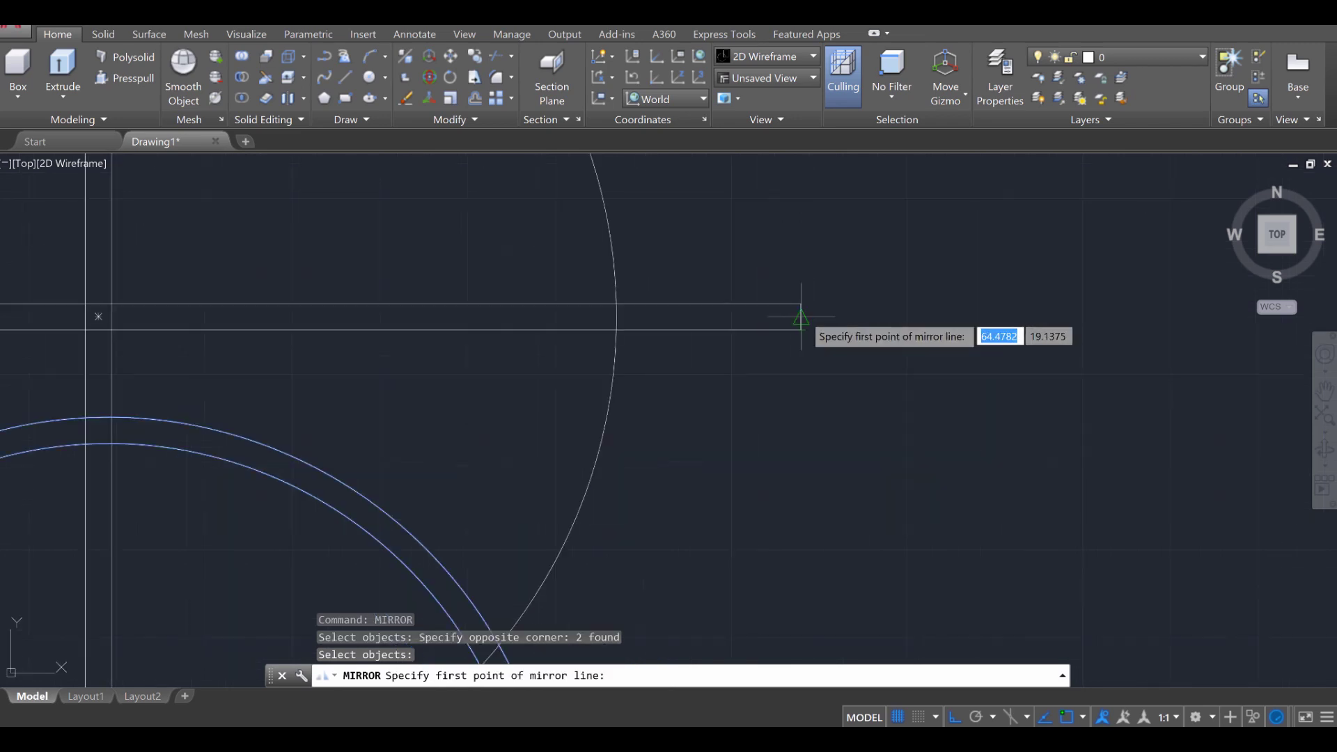
pyautogui.click(800, 317)
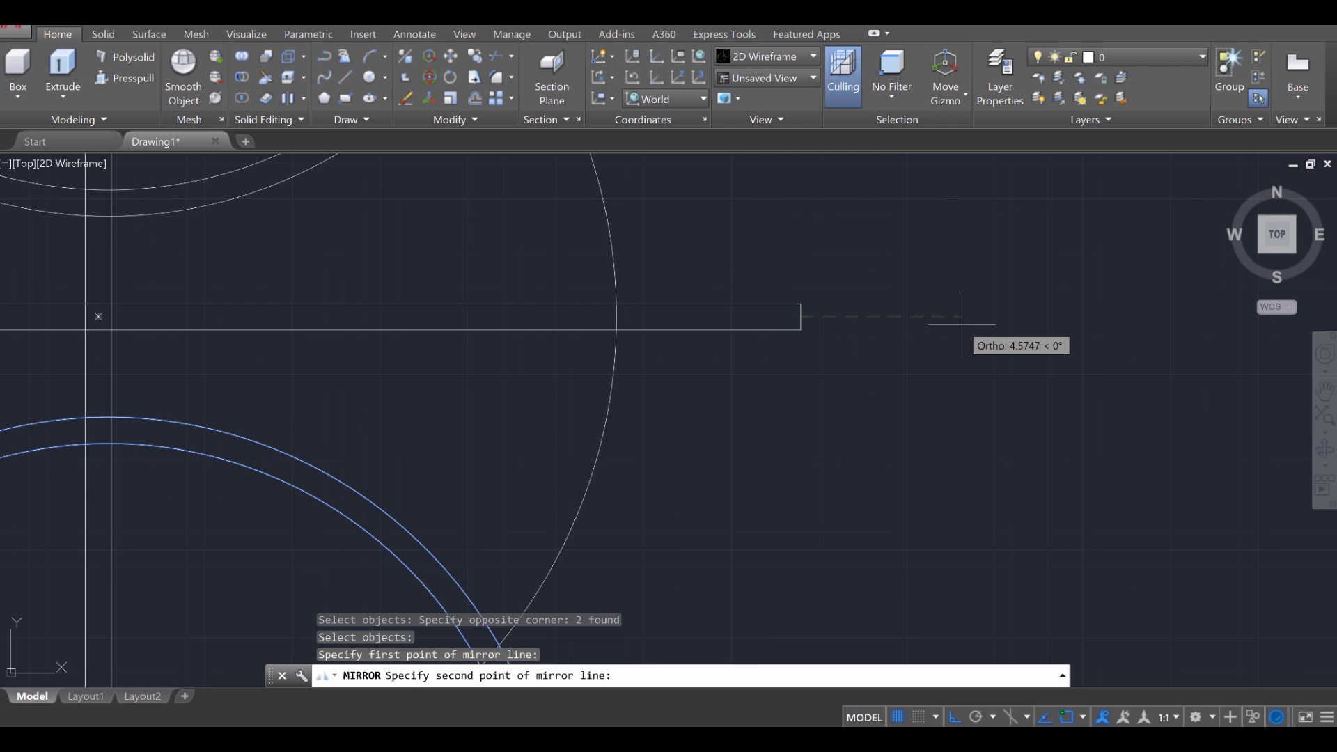
pyautogui.click(961, 324)
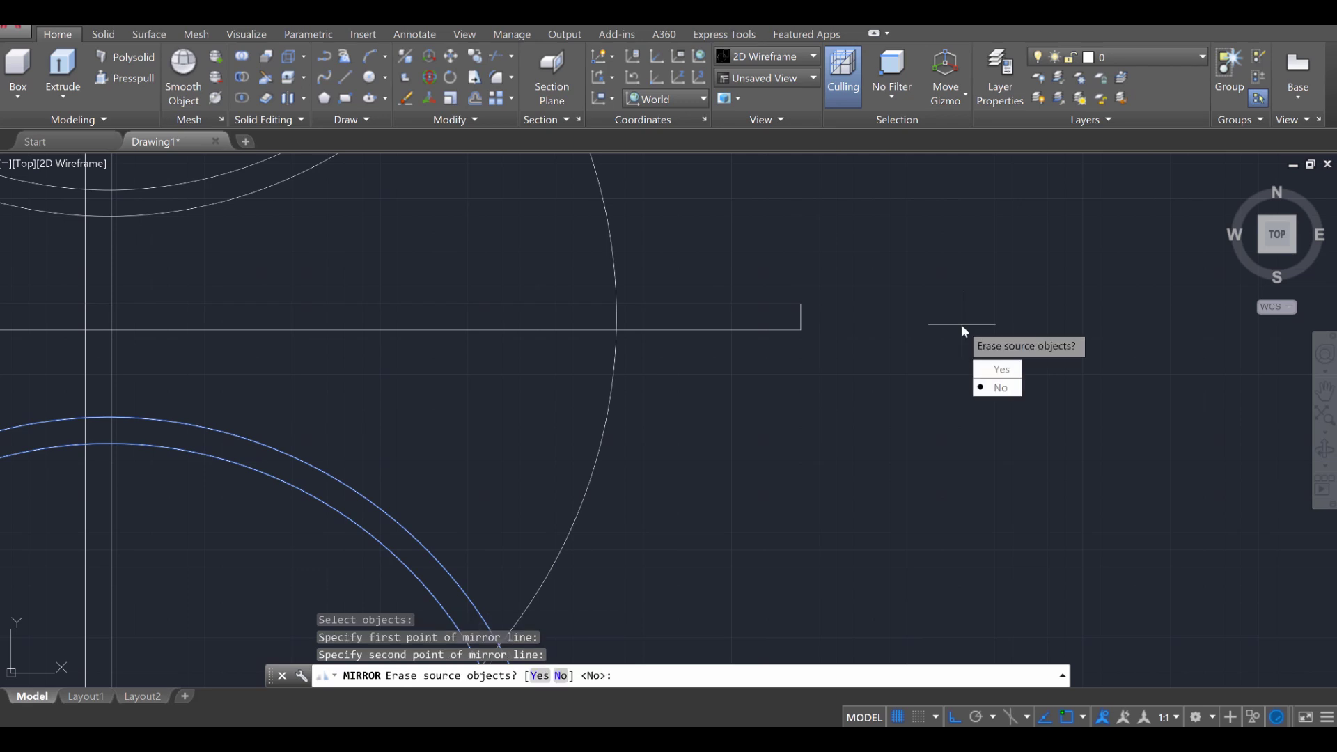
pyautogui.click(996, 388)
# - Create a sphere with a radius of 14.75 centred on the intersection of the two crossed rectangles
pyautogui.scroll(-3, 961, 322)
pyautogui.scroll(3, 875, 438)
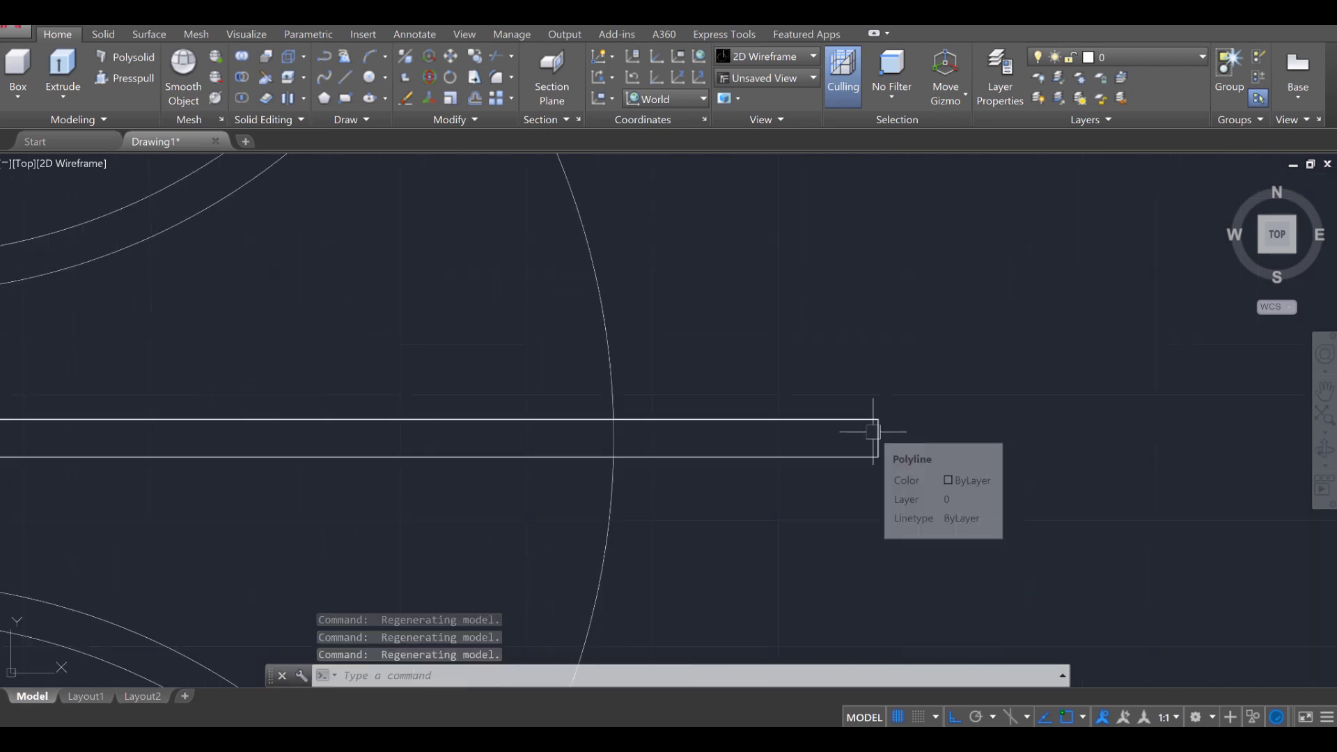
pyautogui.scroll(-3, 873, 432)
pyautogui.scroll(-3, 872, 432)
pyautogui.scroll(1, 766, 401)
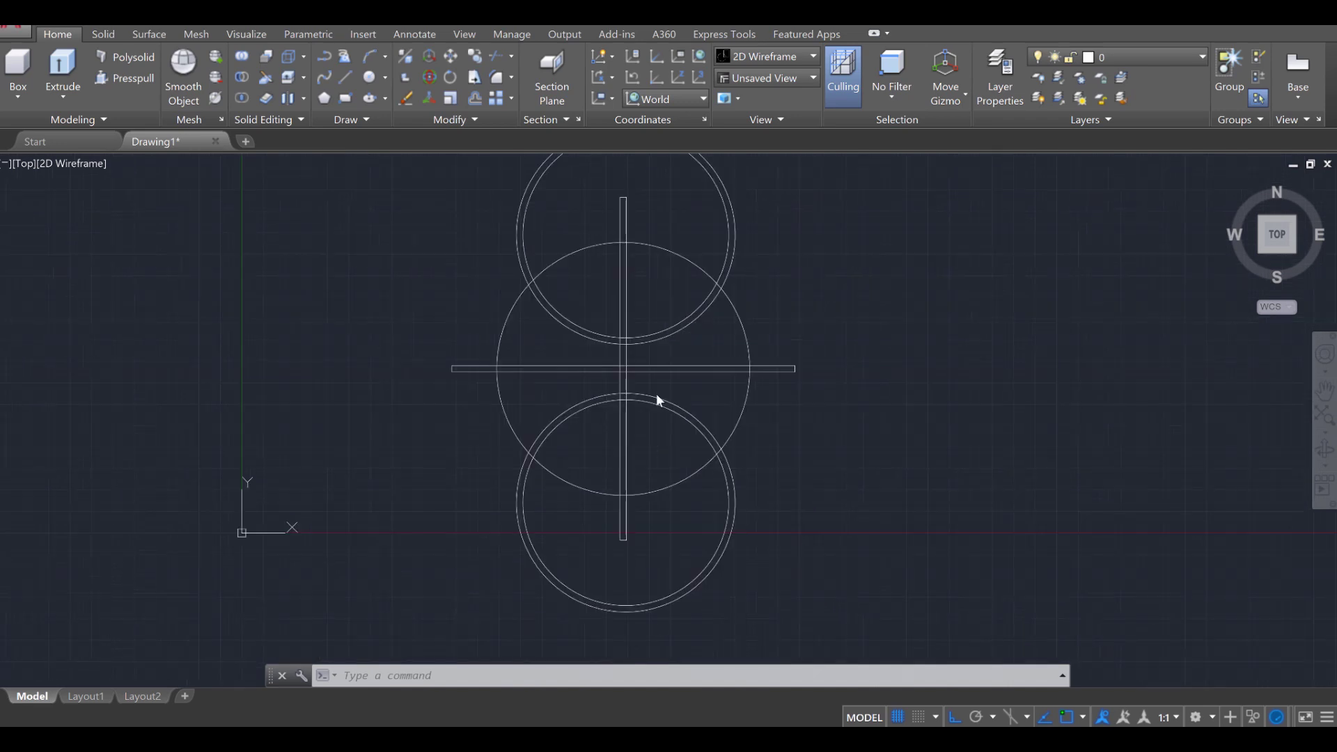
pyautogui.scroll(2, 661, 390)
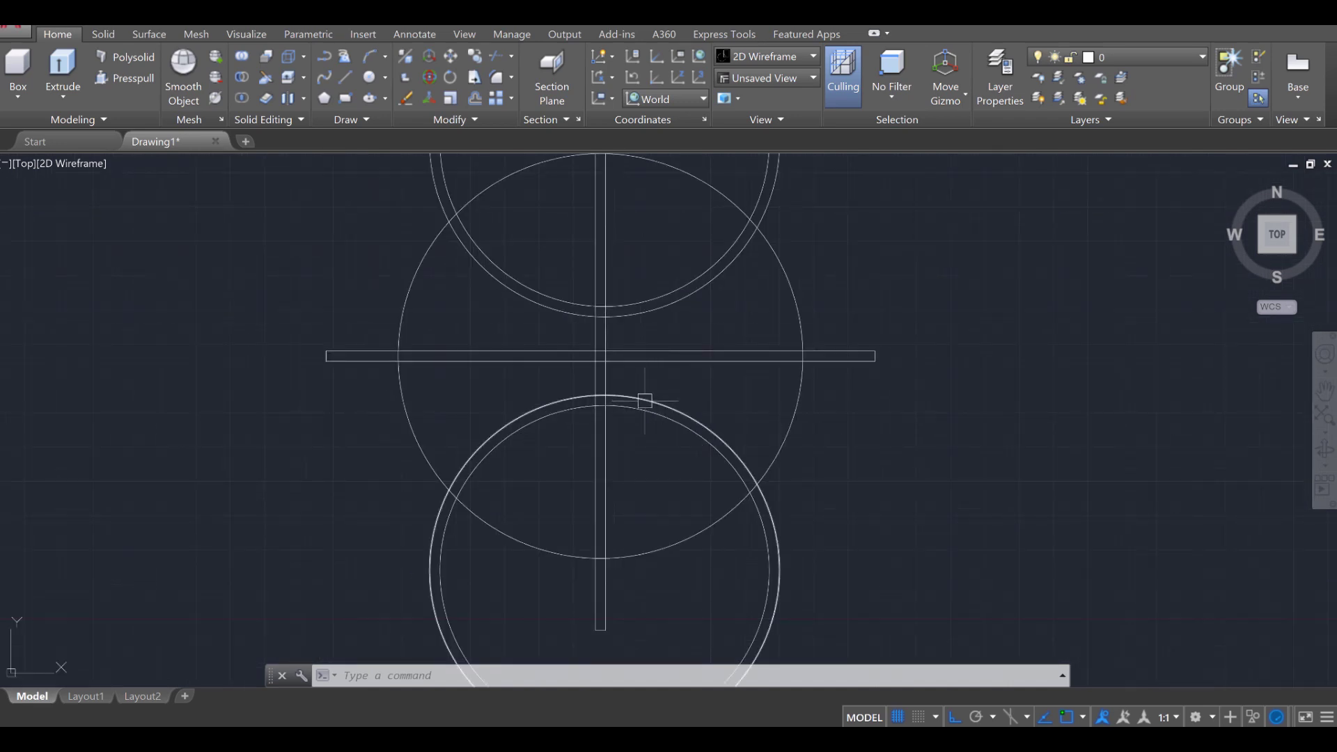
pyautogui.write('phere')
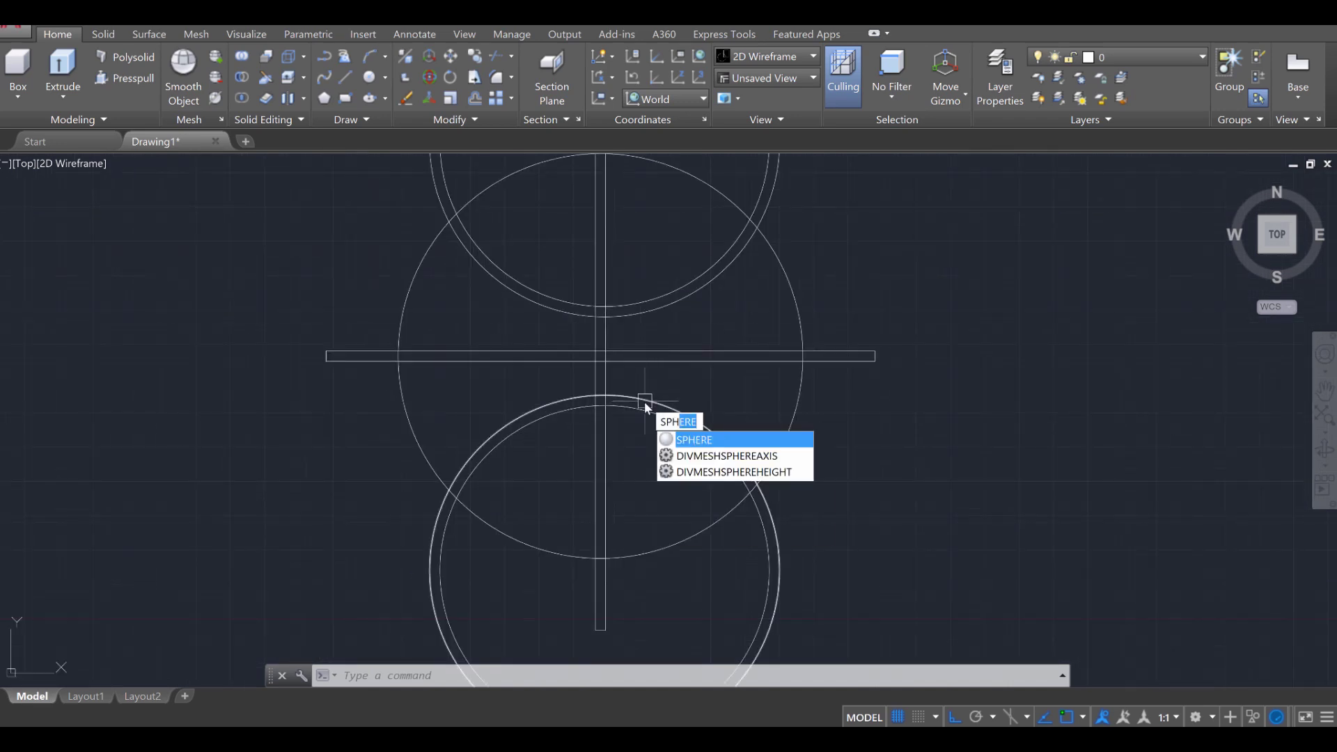
pyautogui.press('Return')
pyautogui.scroll(2, 622, 376)
pyautogui.scroll(4, 622, 377)
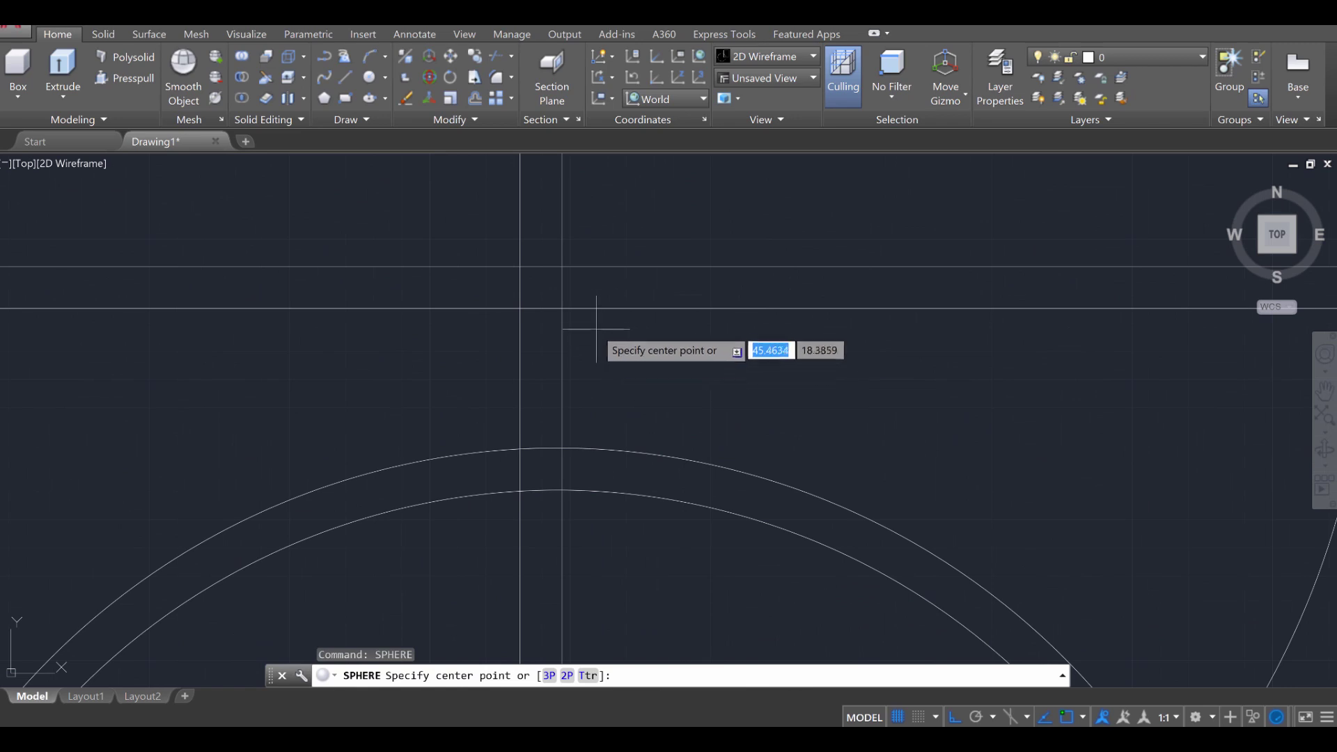
pyautogui.click(541, 287)
pyautogui.scroll(-4, 773, 290)
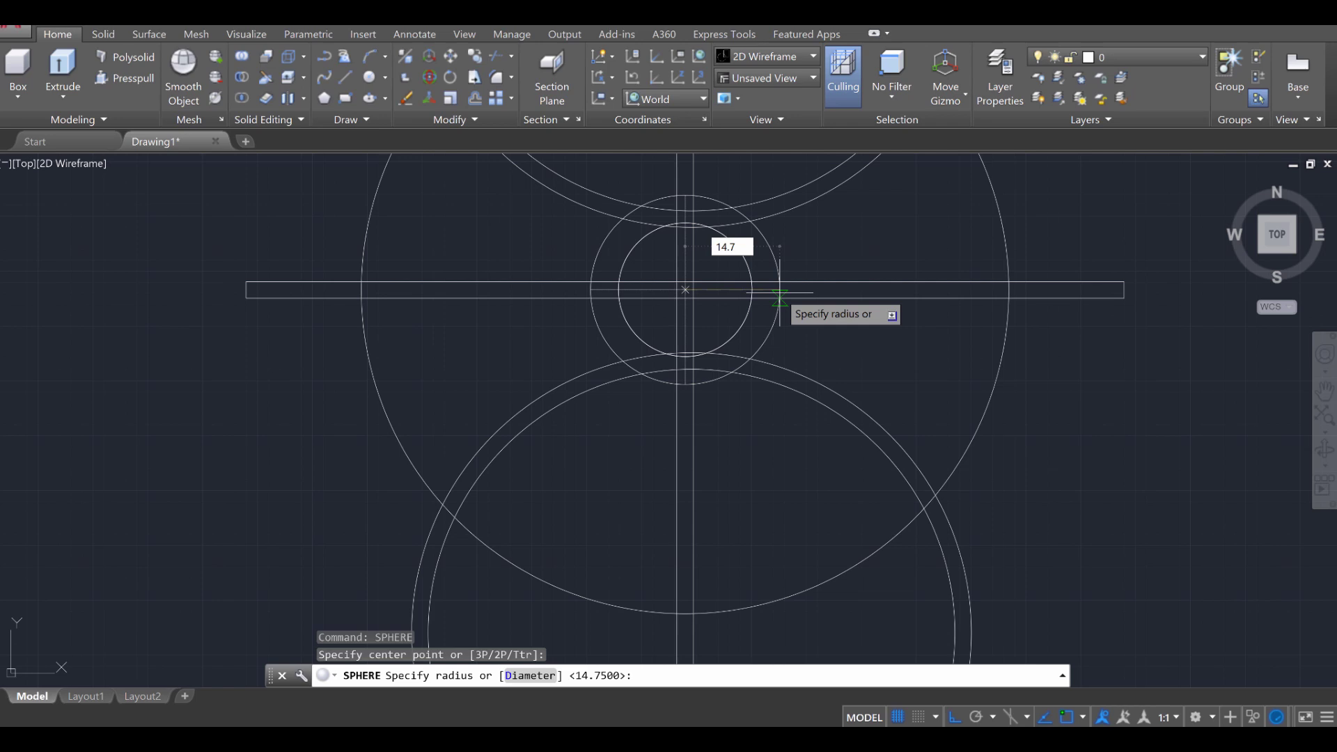
pyautogui.press('Return')
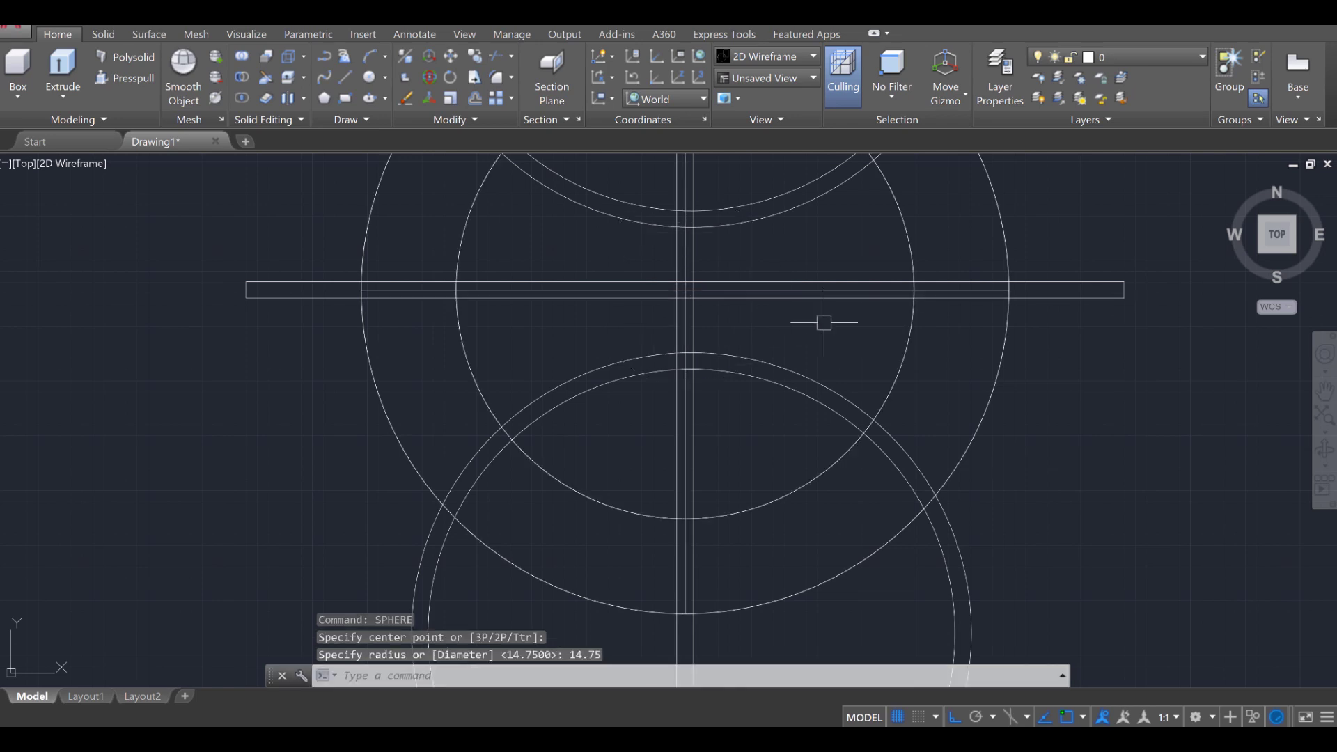
# - Switch the model view from Top to SW Isometric
pyautogui.scroll(-2, 942, 352)
pyautogui.moveTo(943, 352); pyautogui.dragTo(895, 387, button='middle')
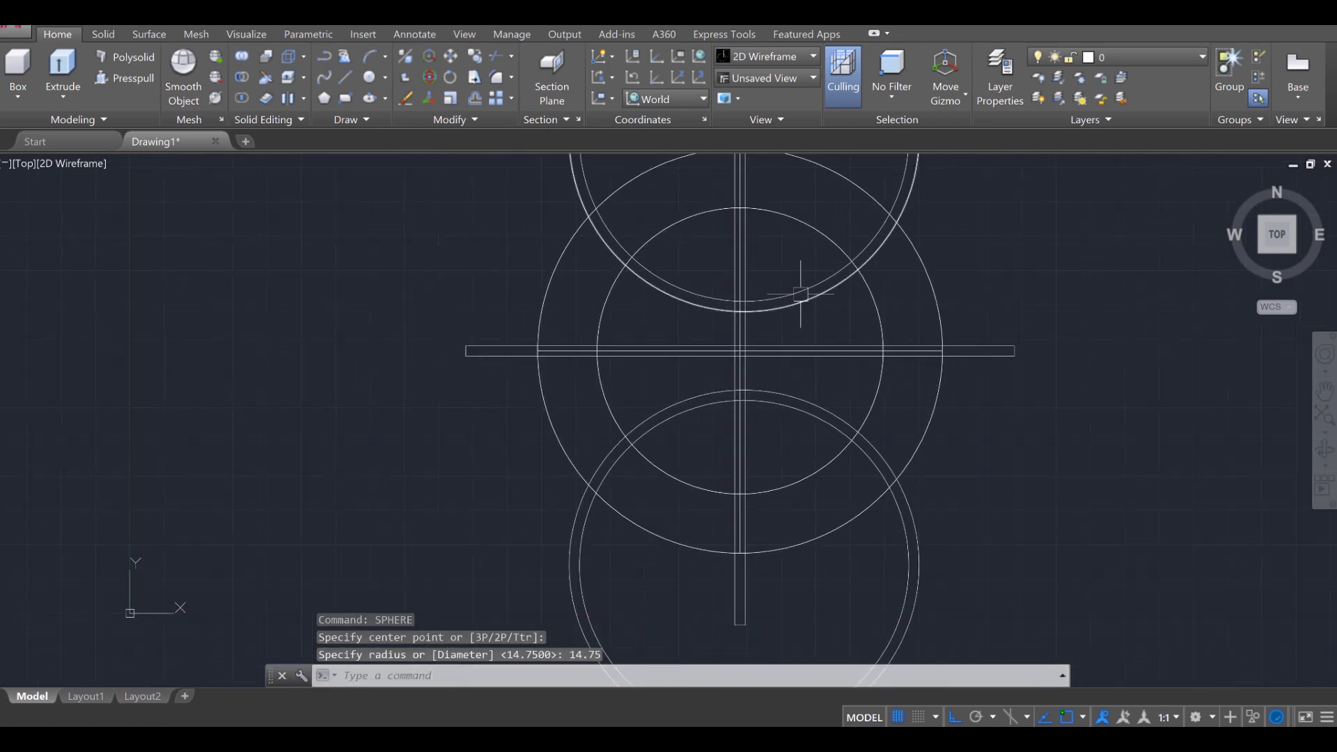
pyautogui.scroll(-2, 941, 447)
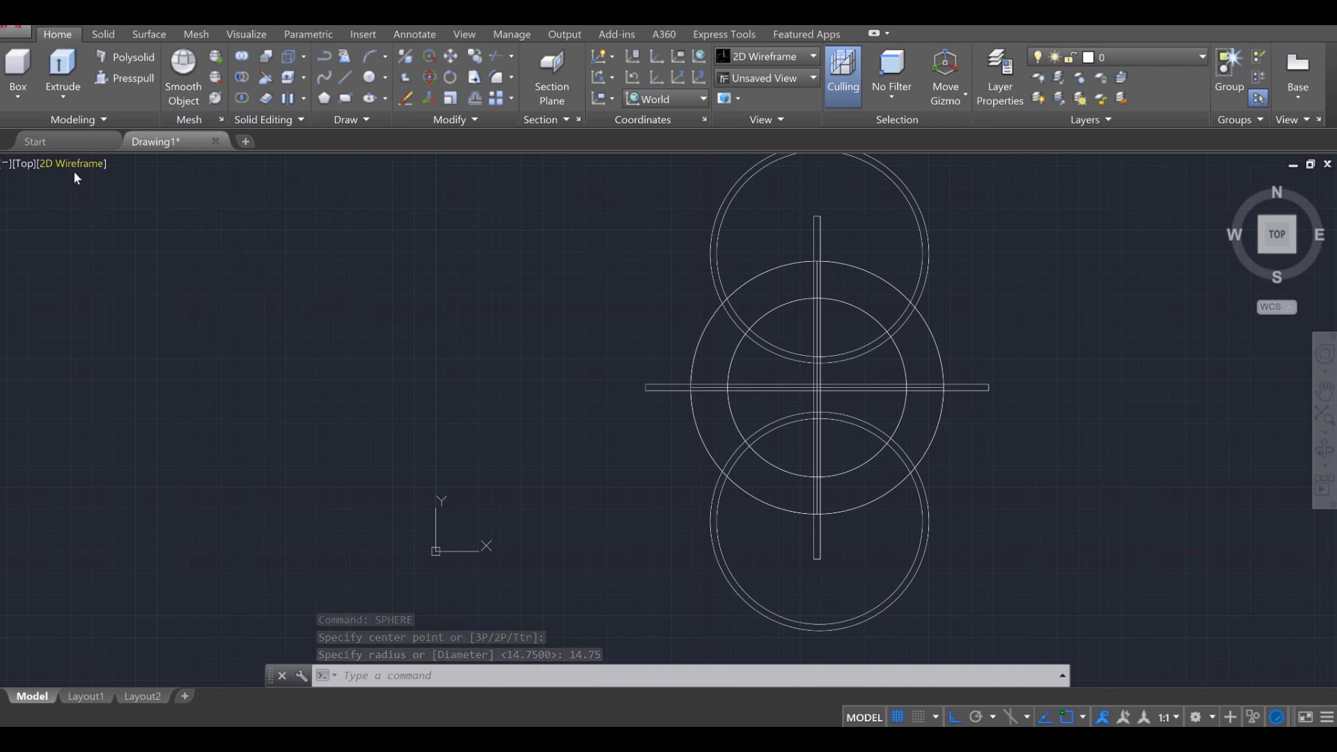
pyautogui.click(29, 164)
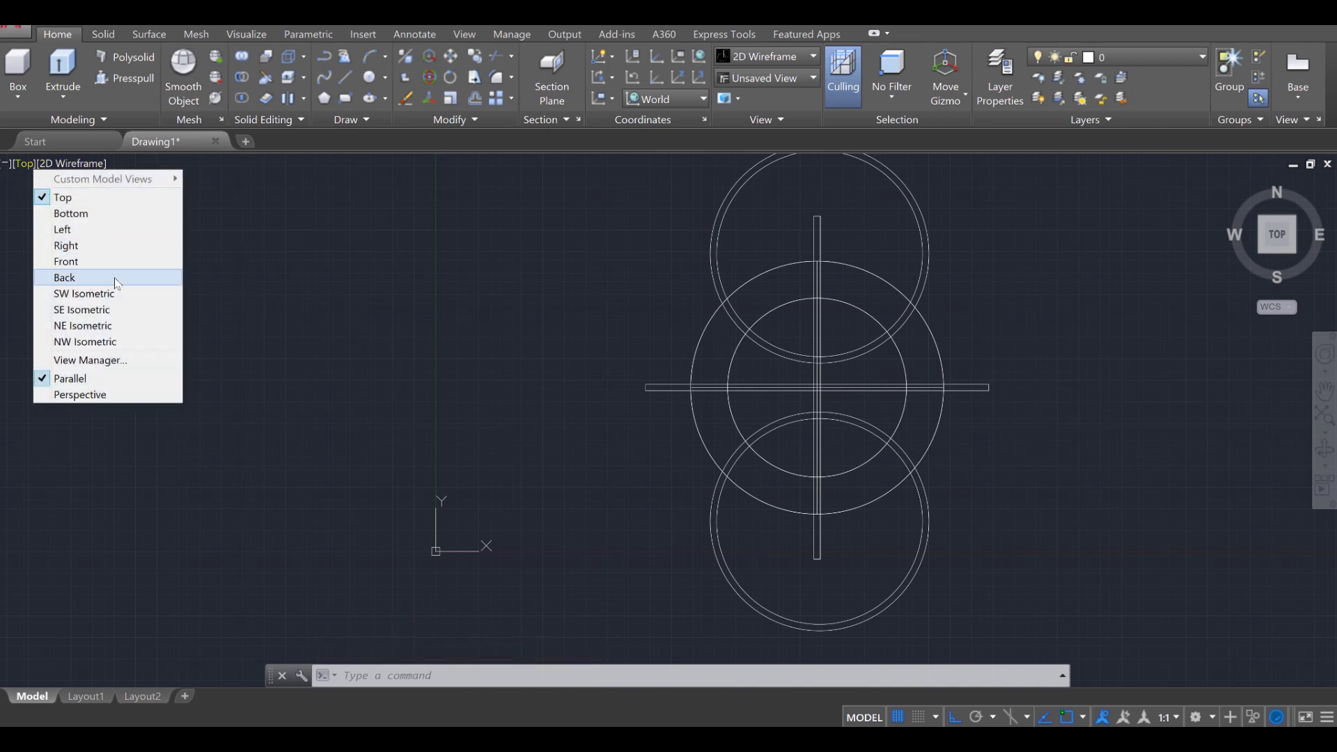
pyautogui.click(111, 297)
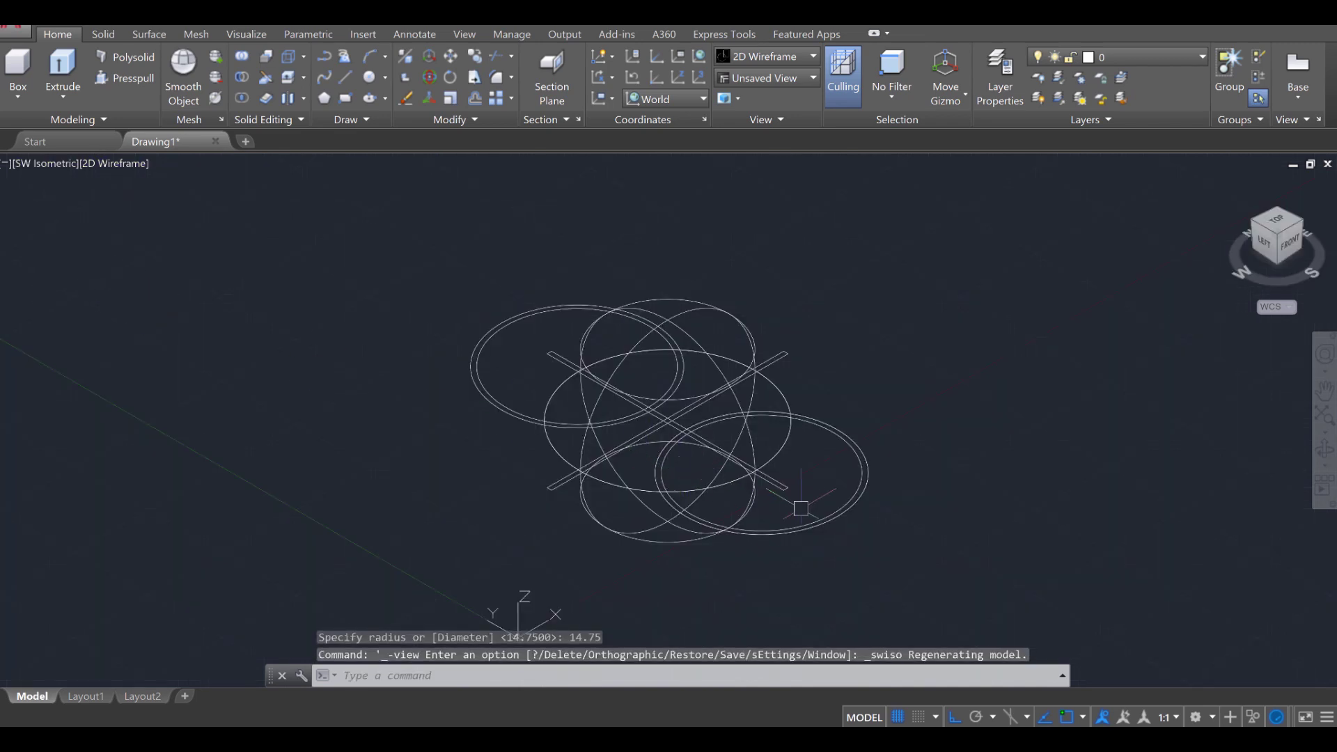
pyautogui.scroll(-2, 526, 467)
pyautogui.scroll(2, 589, 441)
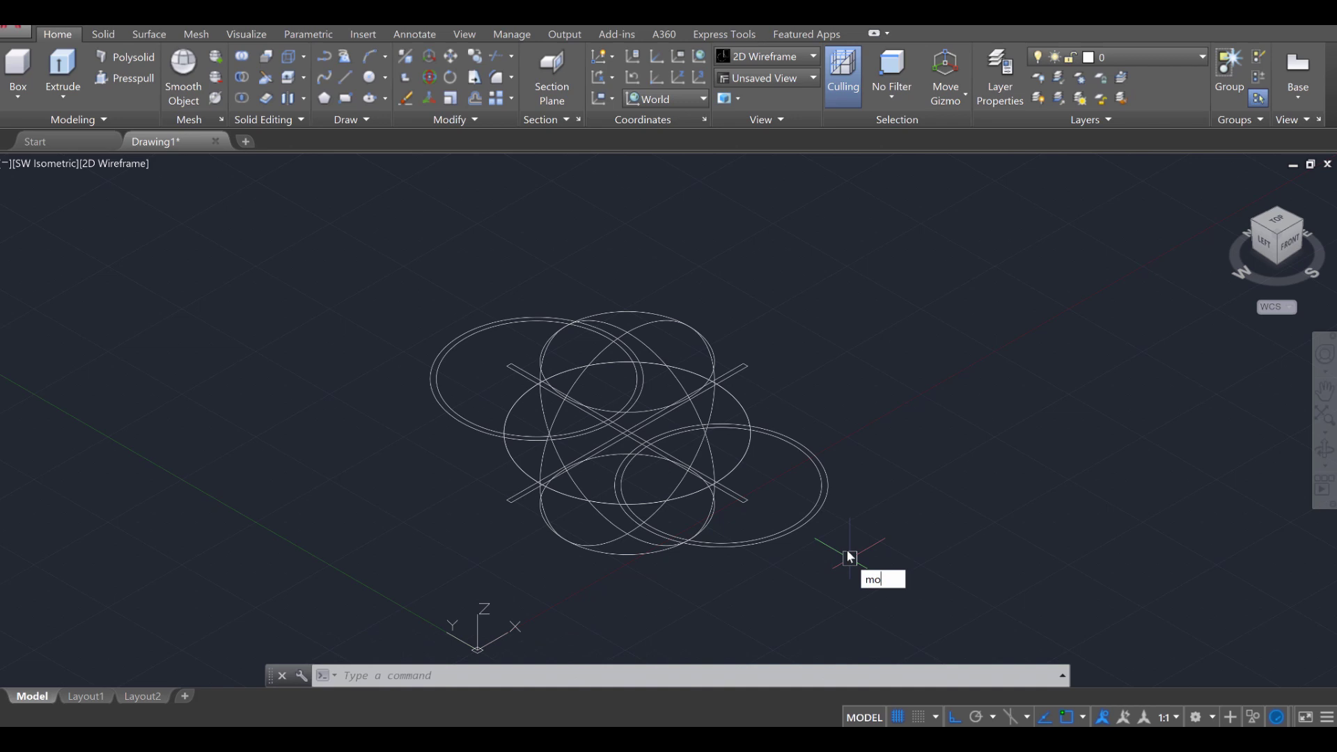
# - Move both crossed rectangles and all four circles about 27.25 units up along Z from the rectangles' intersection, leaving the sphere in place
pyautogui.write('v')
pyautogui.press('Return')
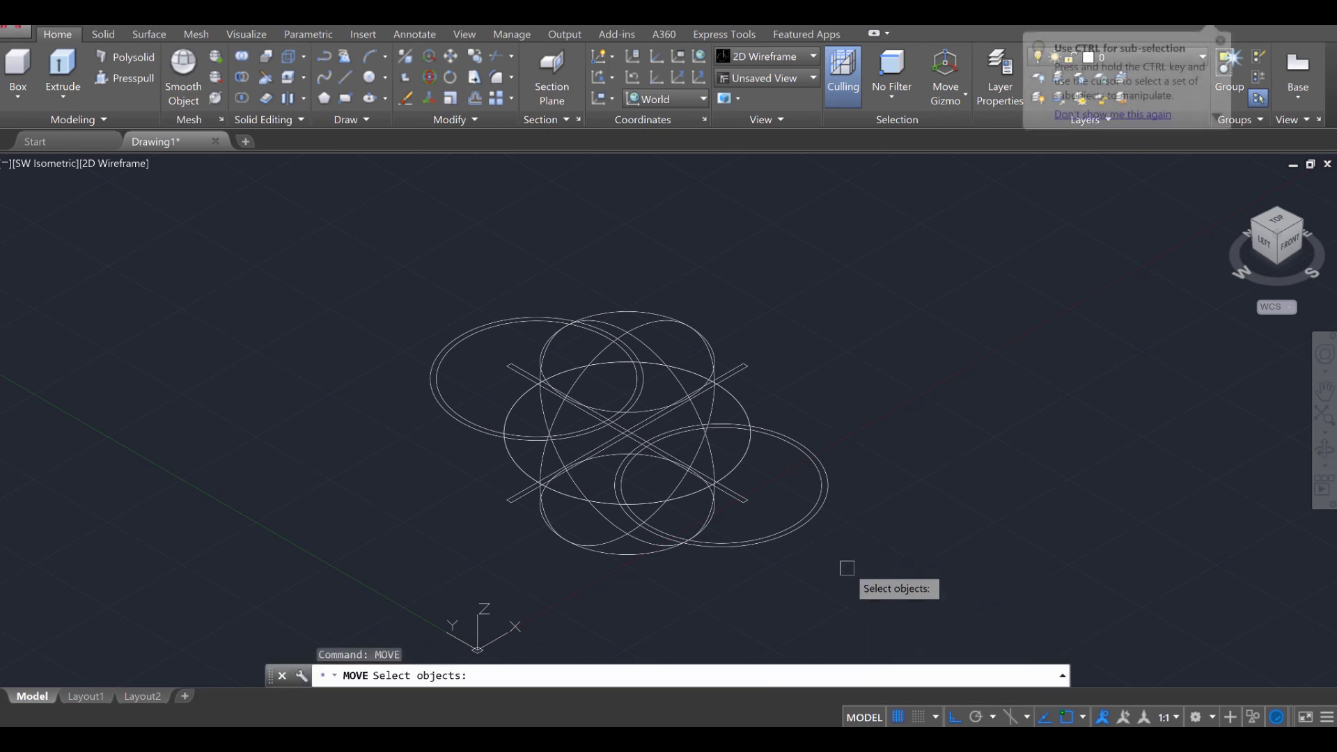
pyautogui.click(848, 567)
pyautogui.click(786, 481)
pyautogui.click(740, 371)
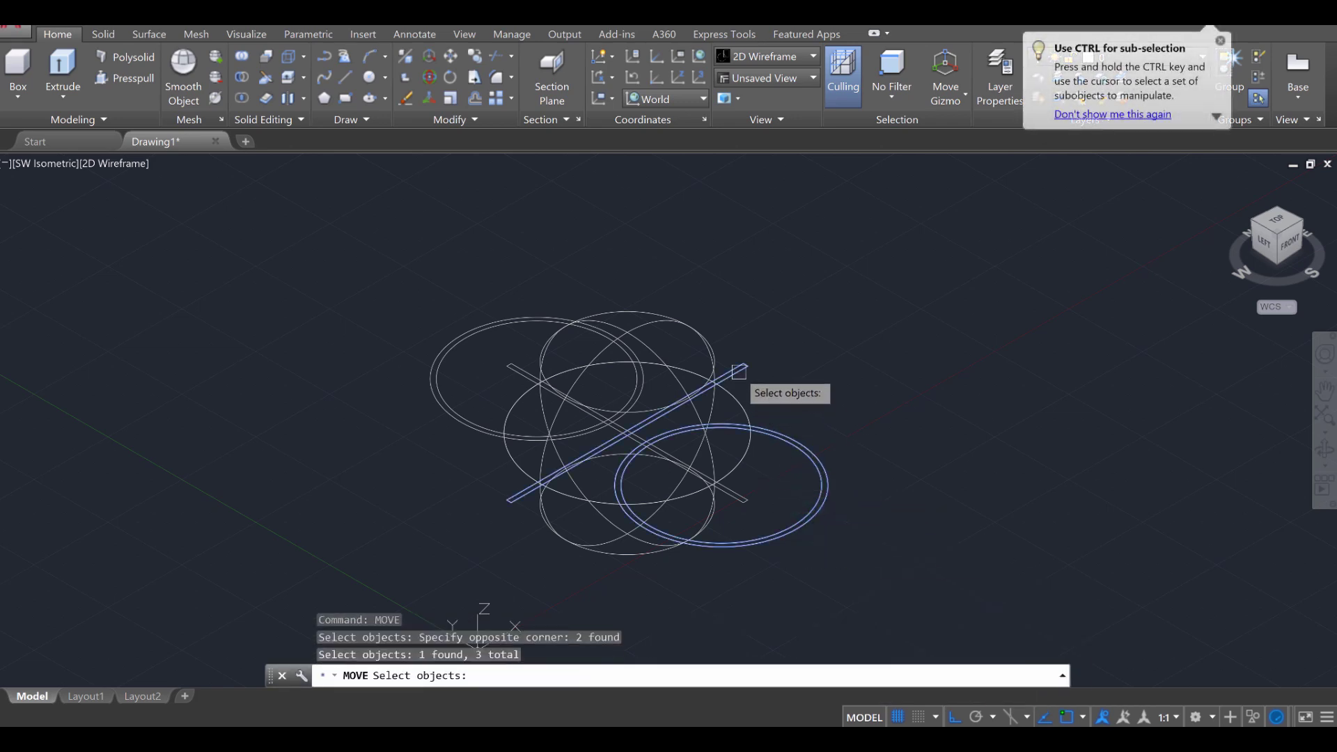
pyautogui.click(479, 377)
pyautogui.click(410, 303)
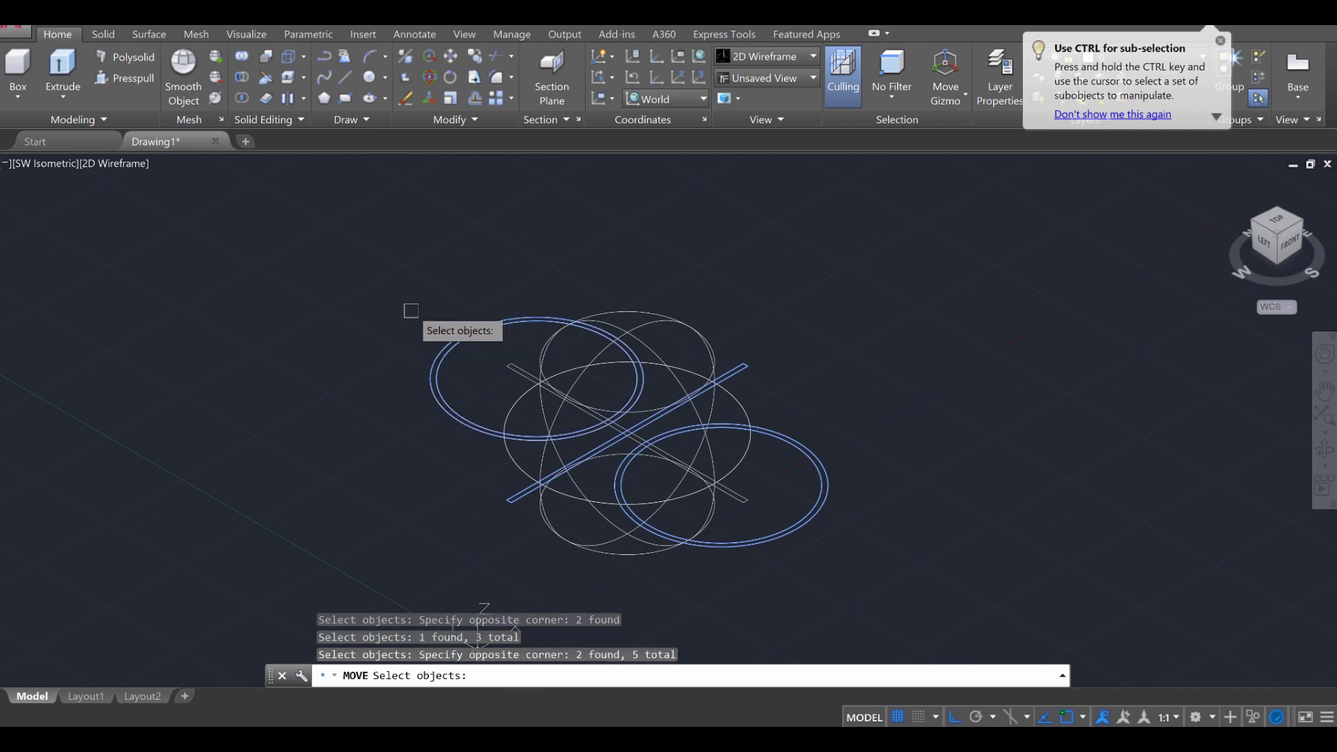
pyautogui.click(744, 501)
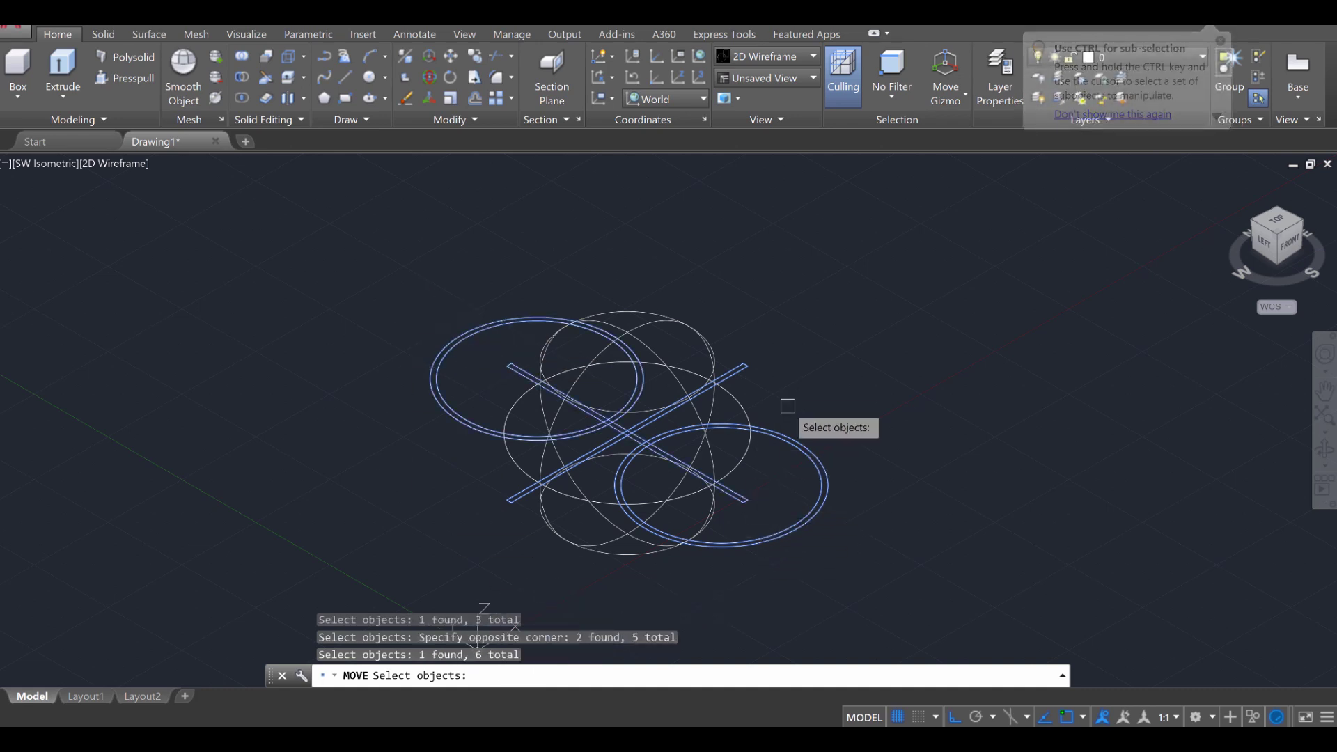
pyautogui.press('Return')
pyautogui.scroll(5, 607, 438)
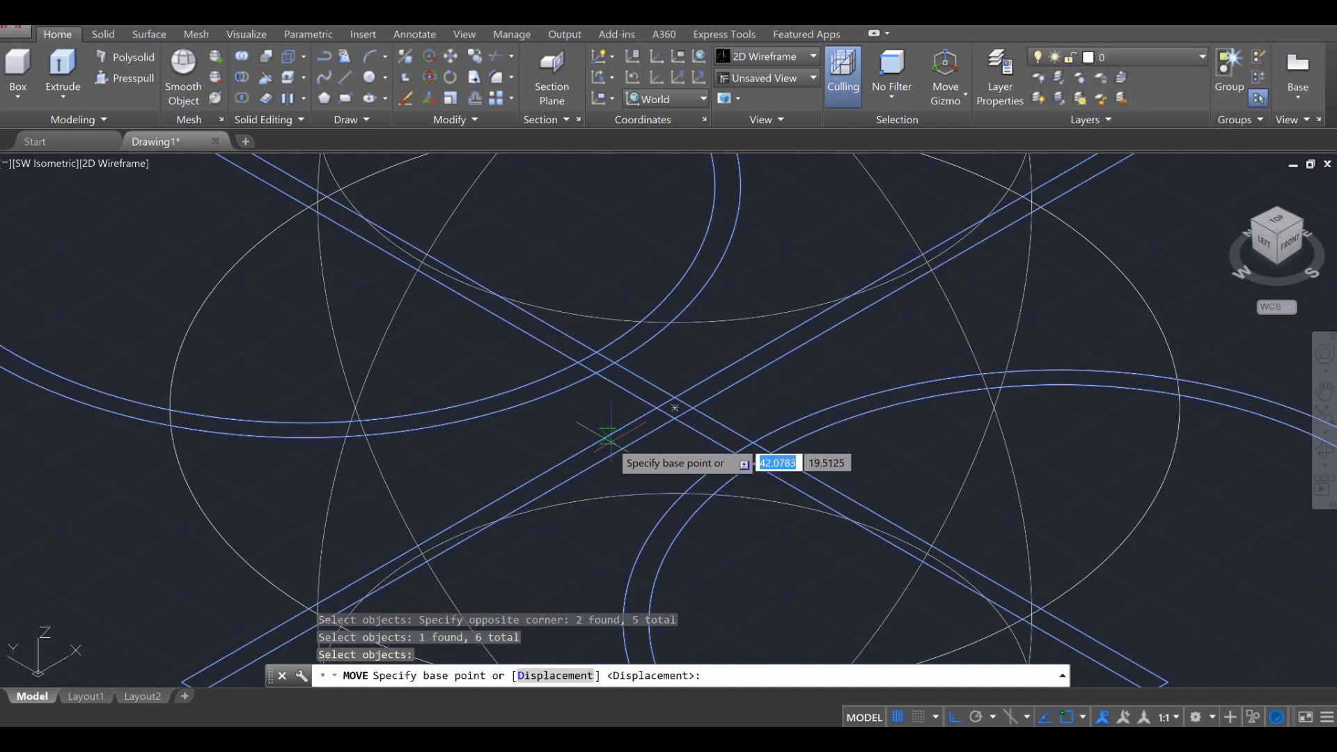
pyautogui.click(712, 387)
pyautogui.scroll(-6, 731, 373)
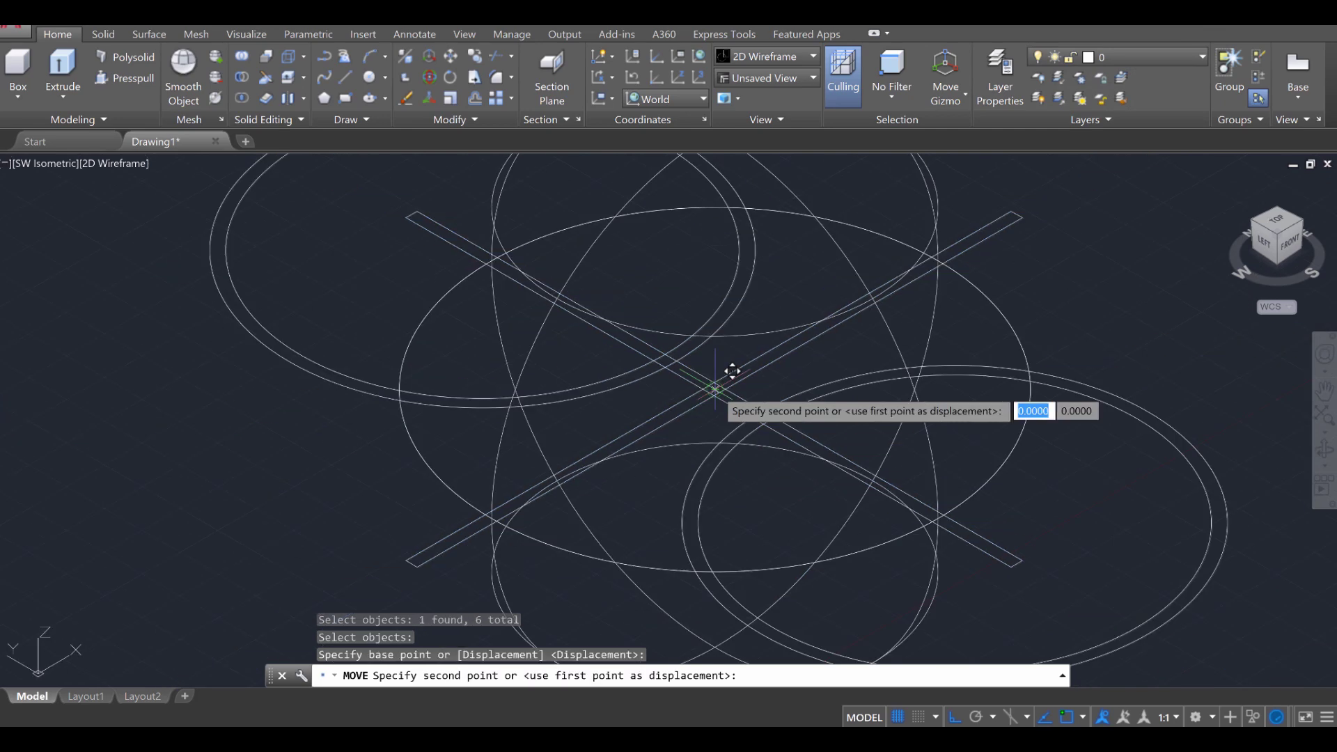
pyautogui.moveTo(729, 373); pyautogui.dragTo(704, 425, button='middle')
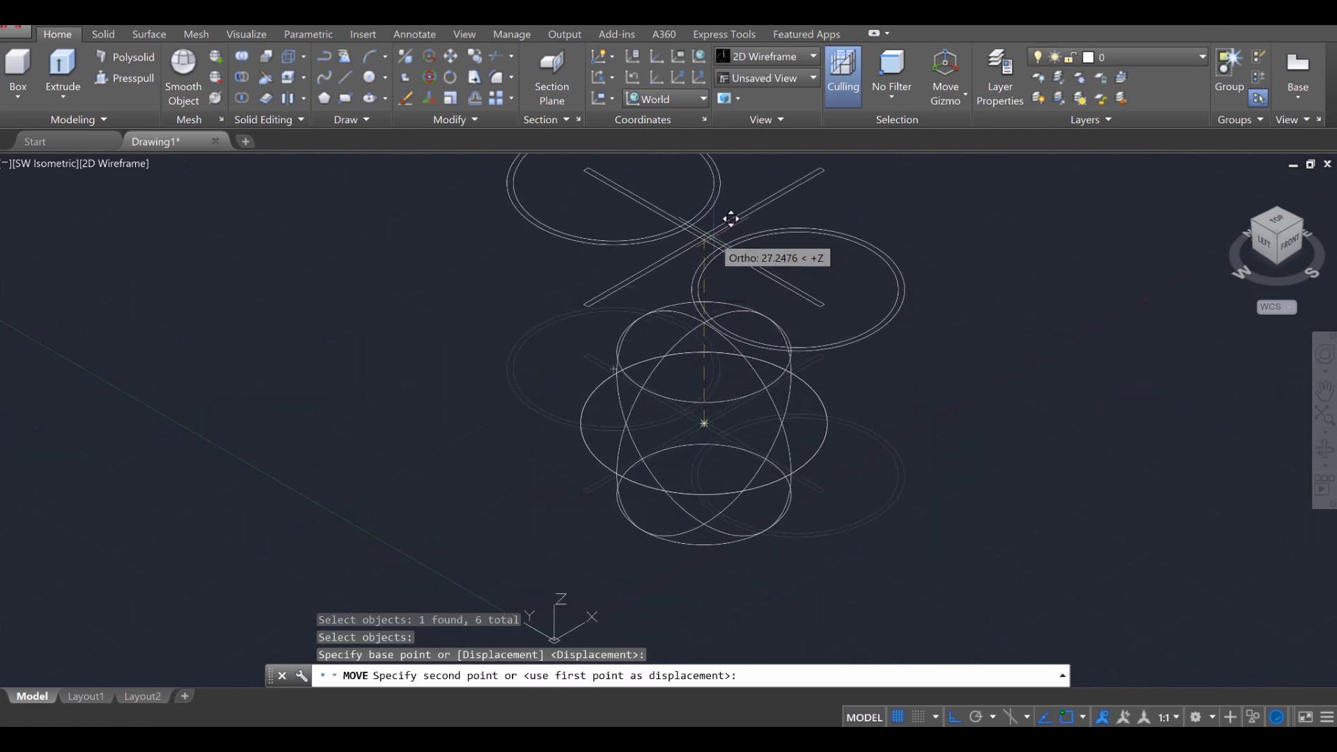
pyautogui.press('Escape')
pyautogui.press('Escape')
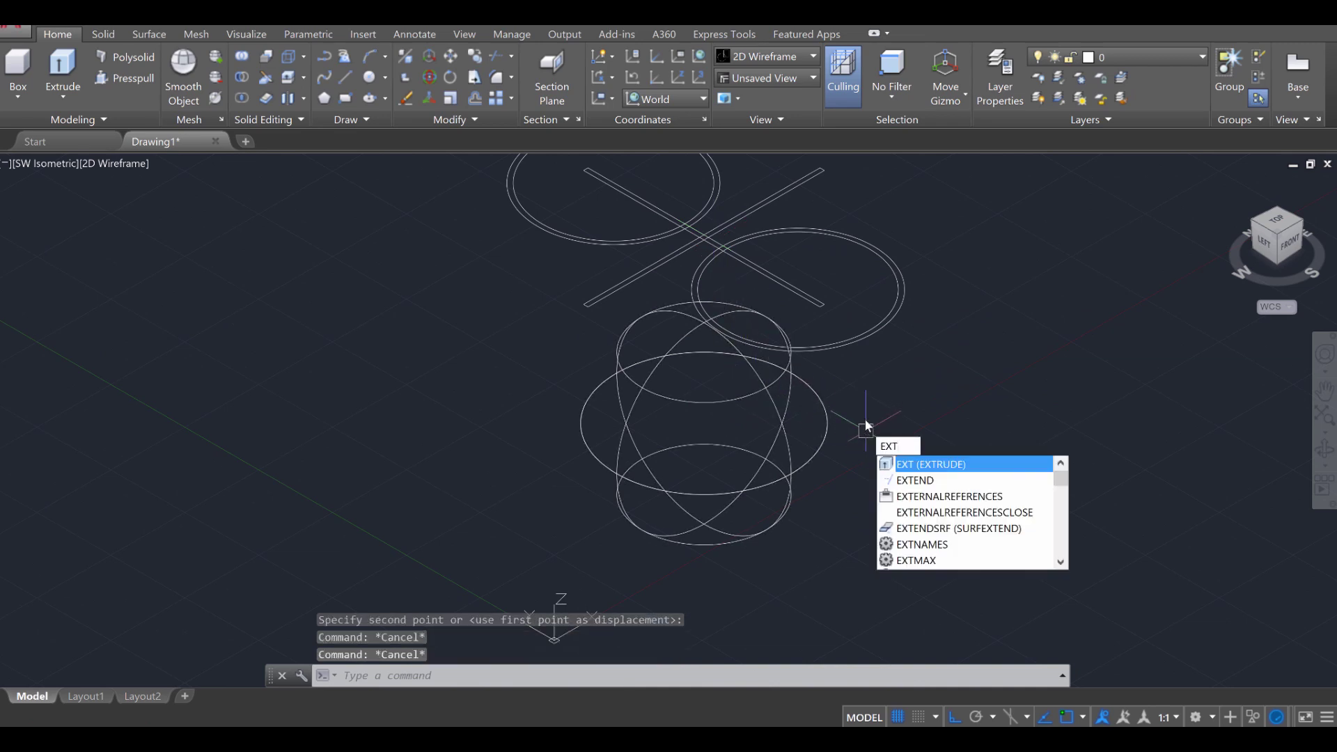
# - Extrude the four raised circles and both crossed rectangles downward as solids, past the bottom of the sphere
pyautogui.press('Return')
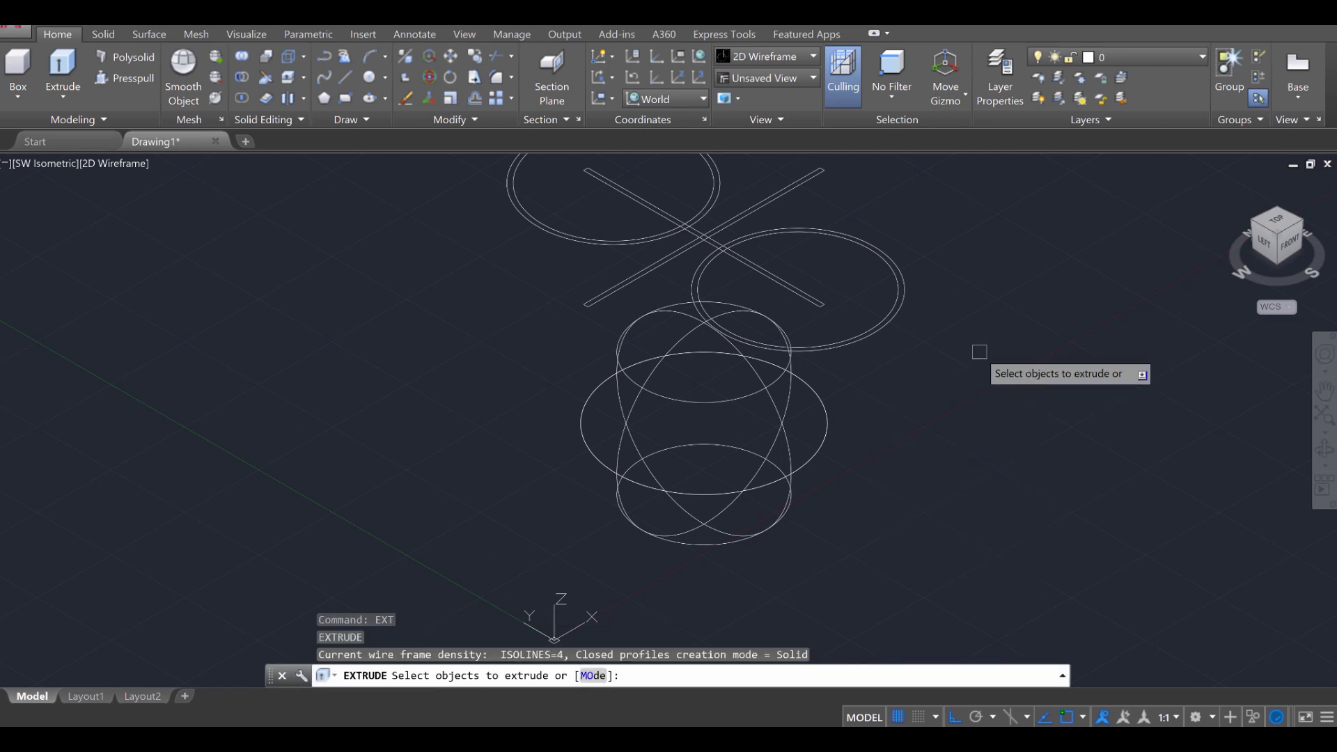
pyautogui.click(946, 353)
pyautogui.click(869, 296)
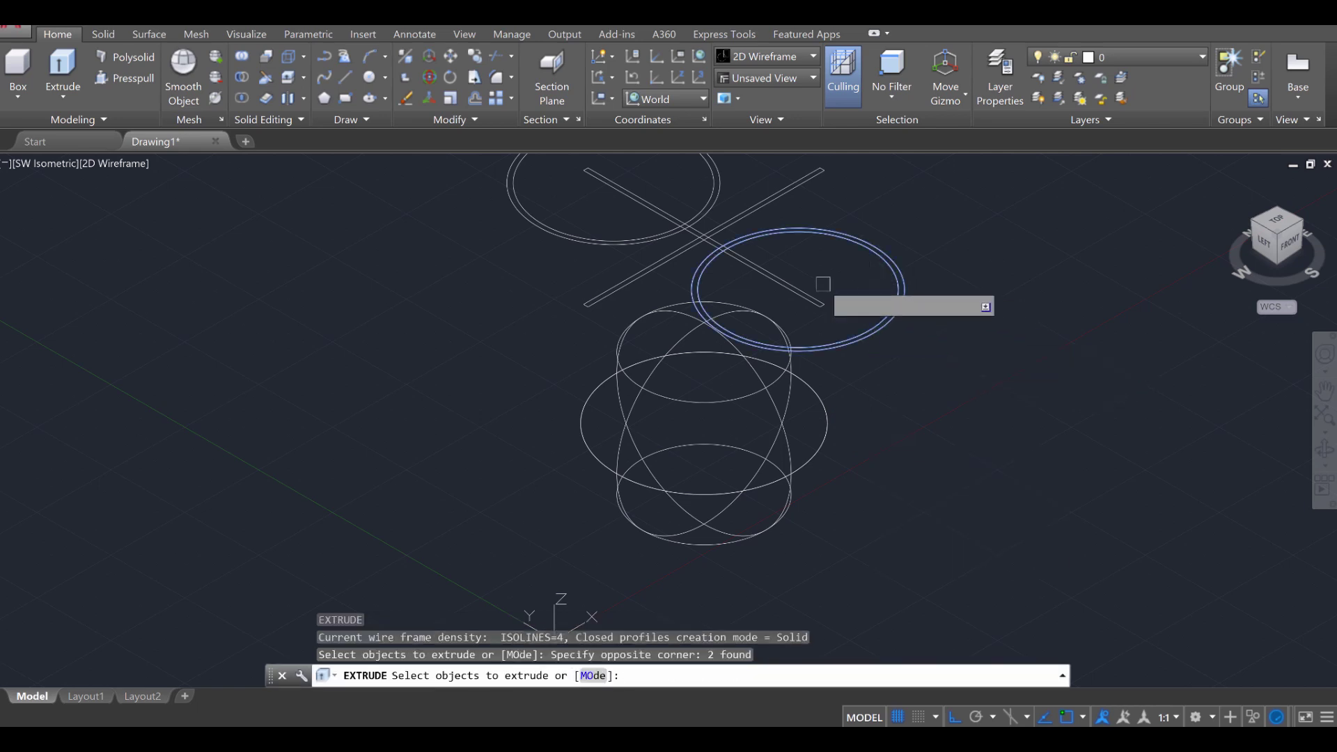
pyautogui.click(783, 280)
pyautogui.click(640, 272)
pyautogui.click(570, 231)
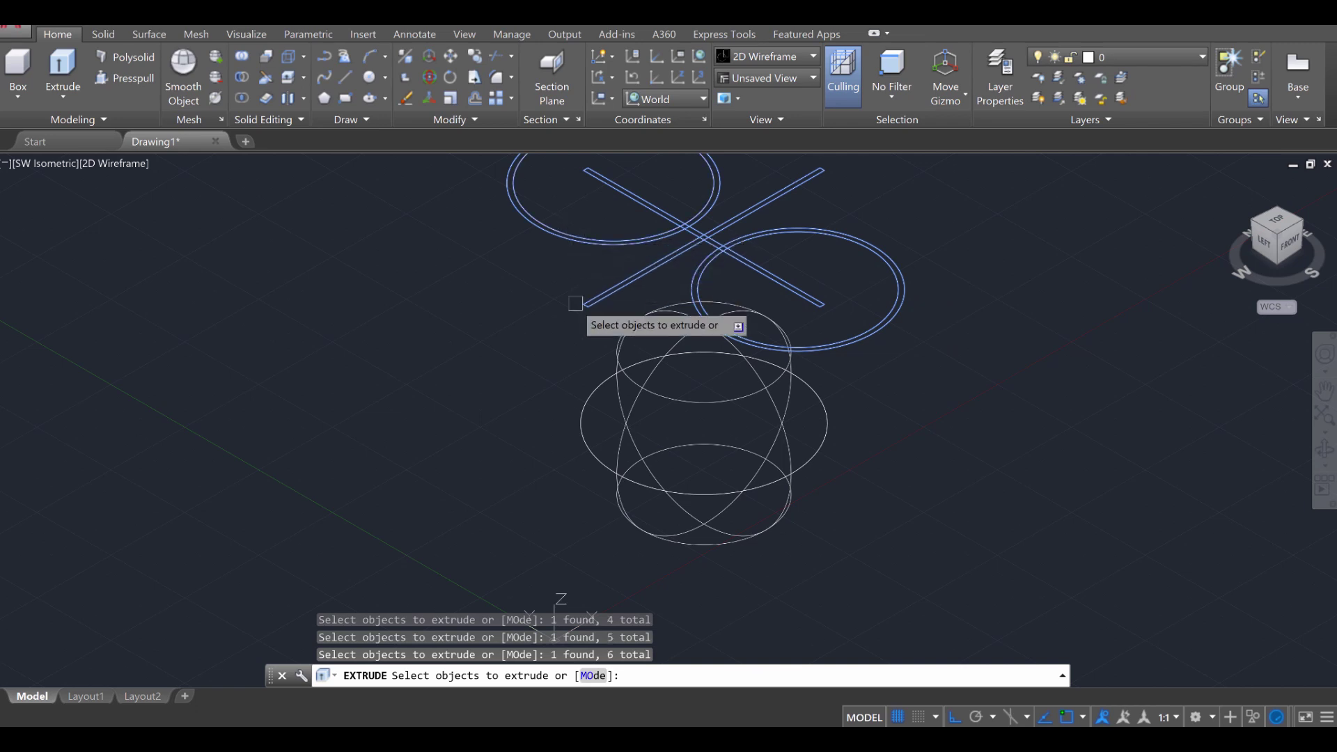
pyautogui.press('Return')
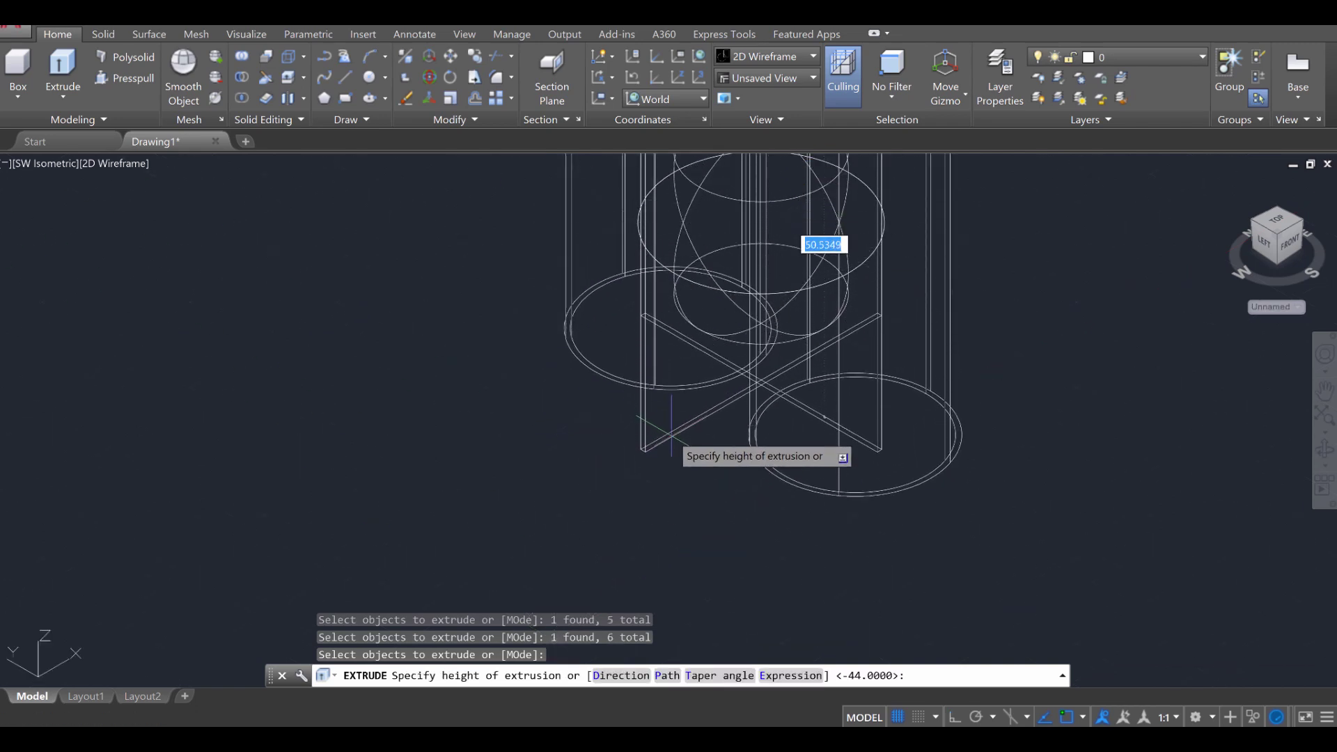
pyautogui.click(669, 503)
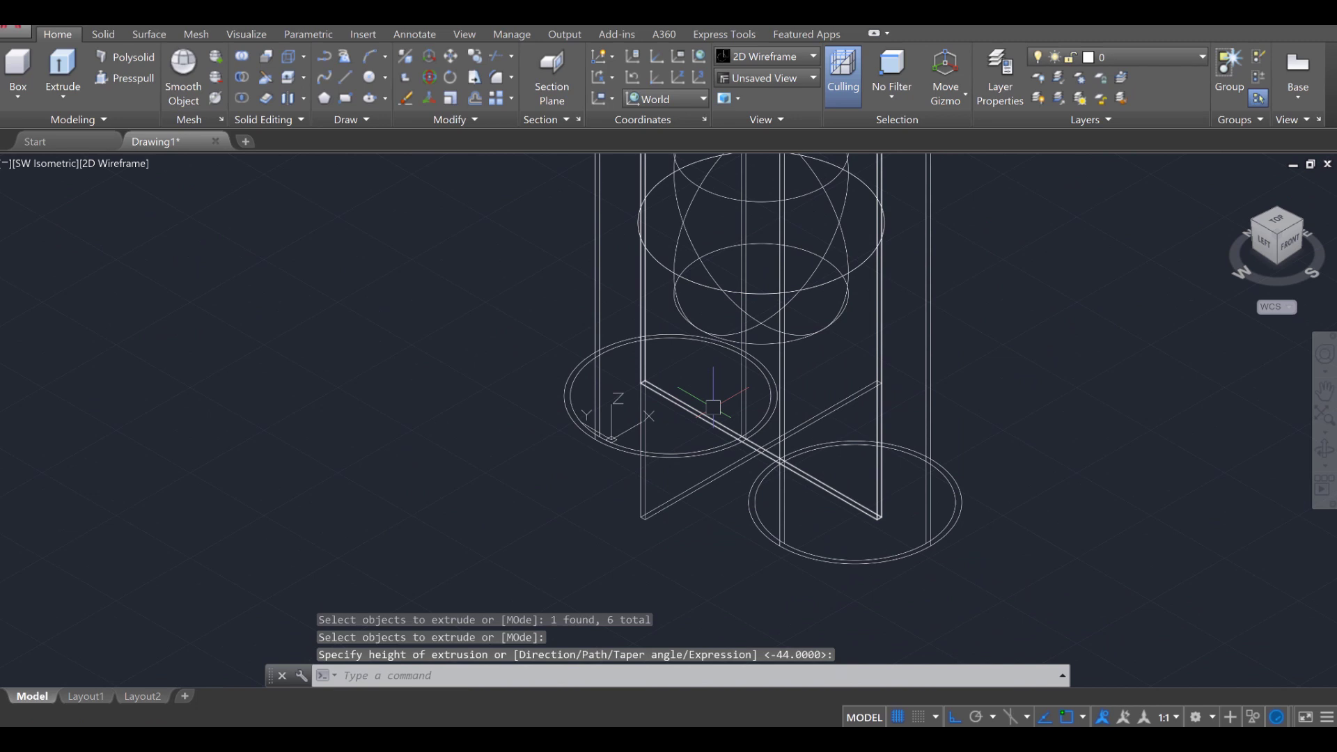
pyautogui.scroll(-5, 670, 502)
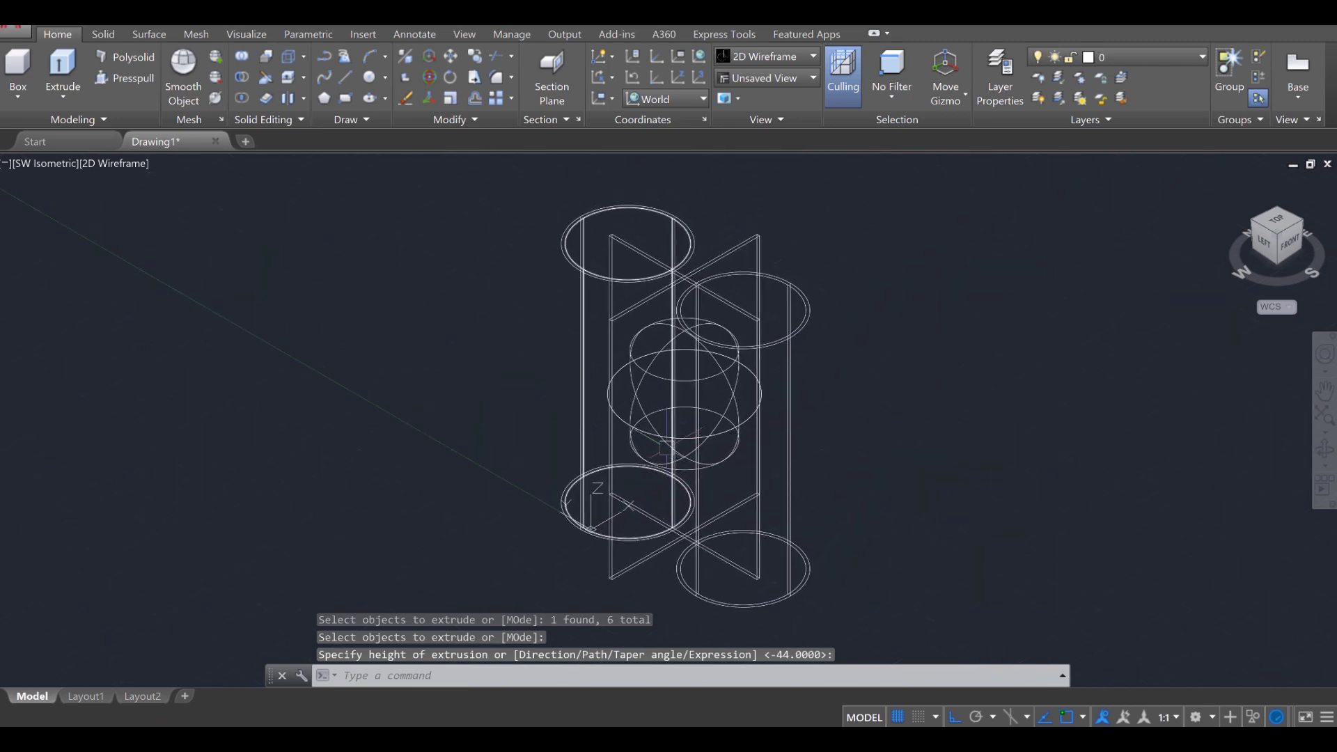
pyautogui.press('Escape')
pyautogui.press('Escape')
pyautogui.press('Escape')
# - Subtract the inner cylinder from the outer cylinder of the rear concentric pair to make a hollow tube
pyautogui.scroll(3, 515, 205)
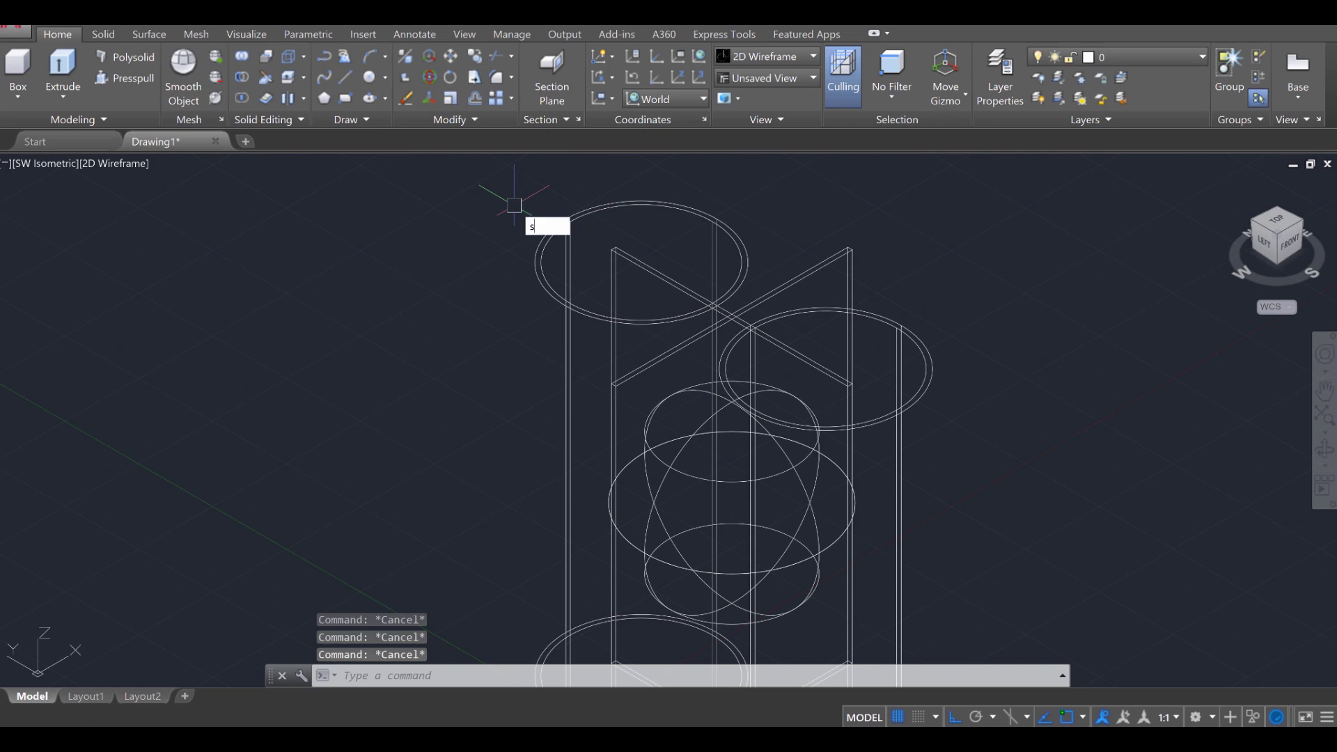
pyautogui.press('Return')
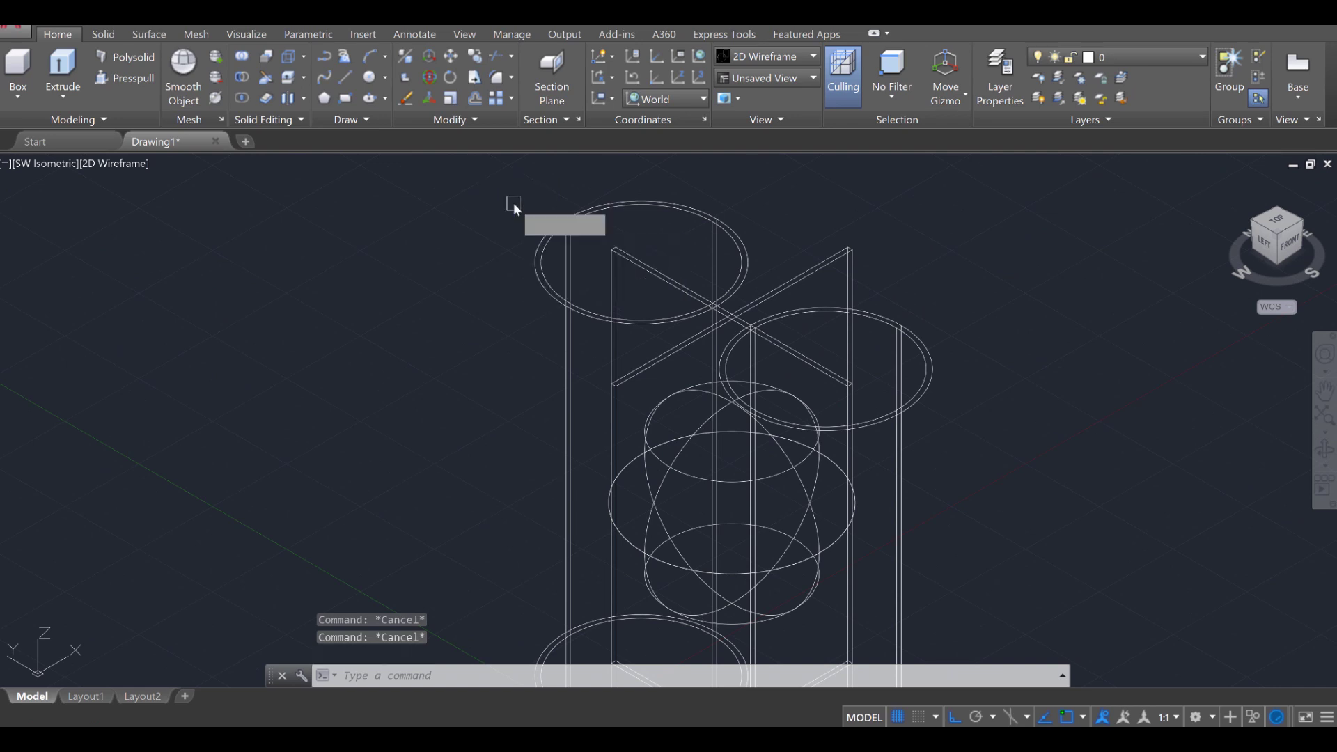
pyautogui.scroll(2, 513, 209)
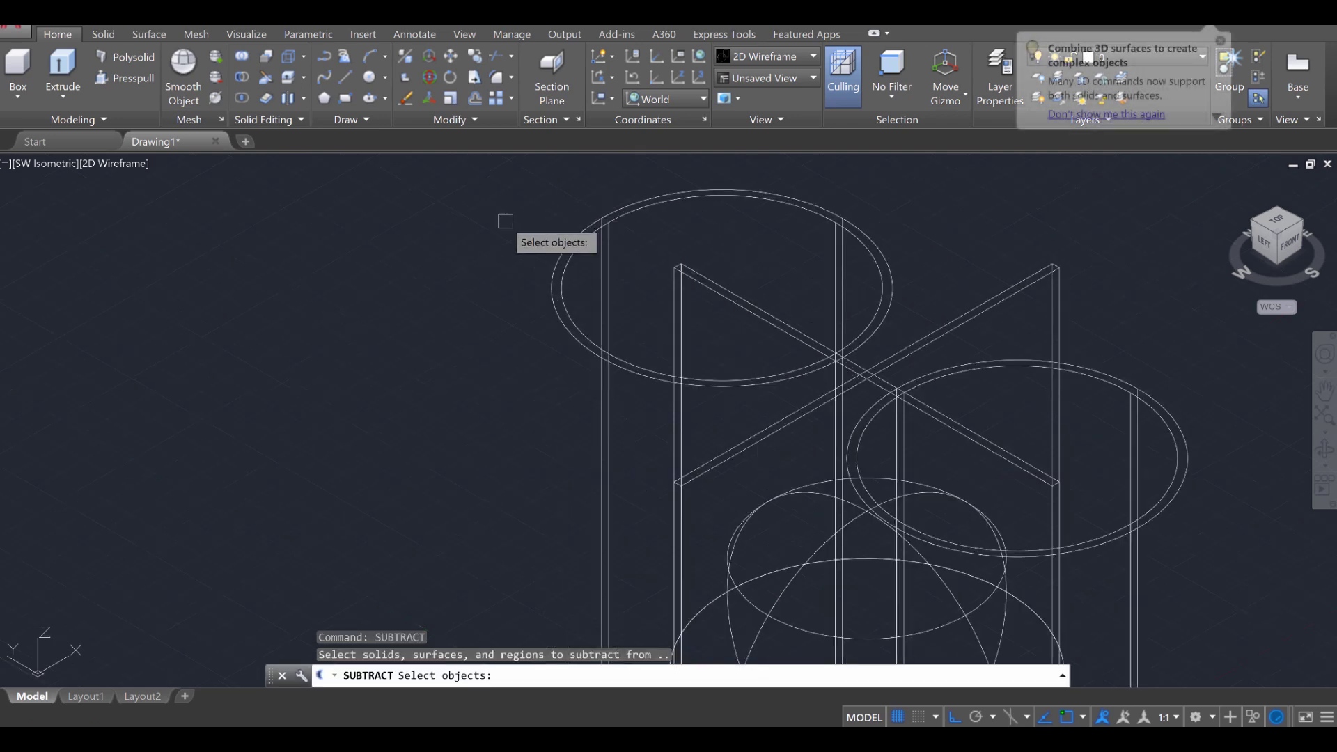
pyautogui.click(550, 289)
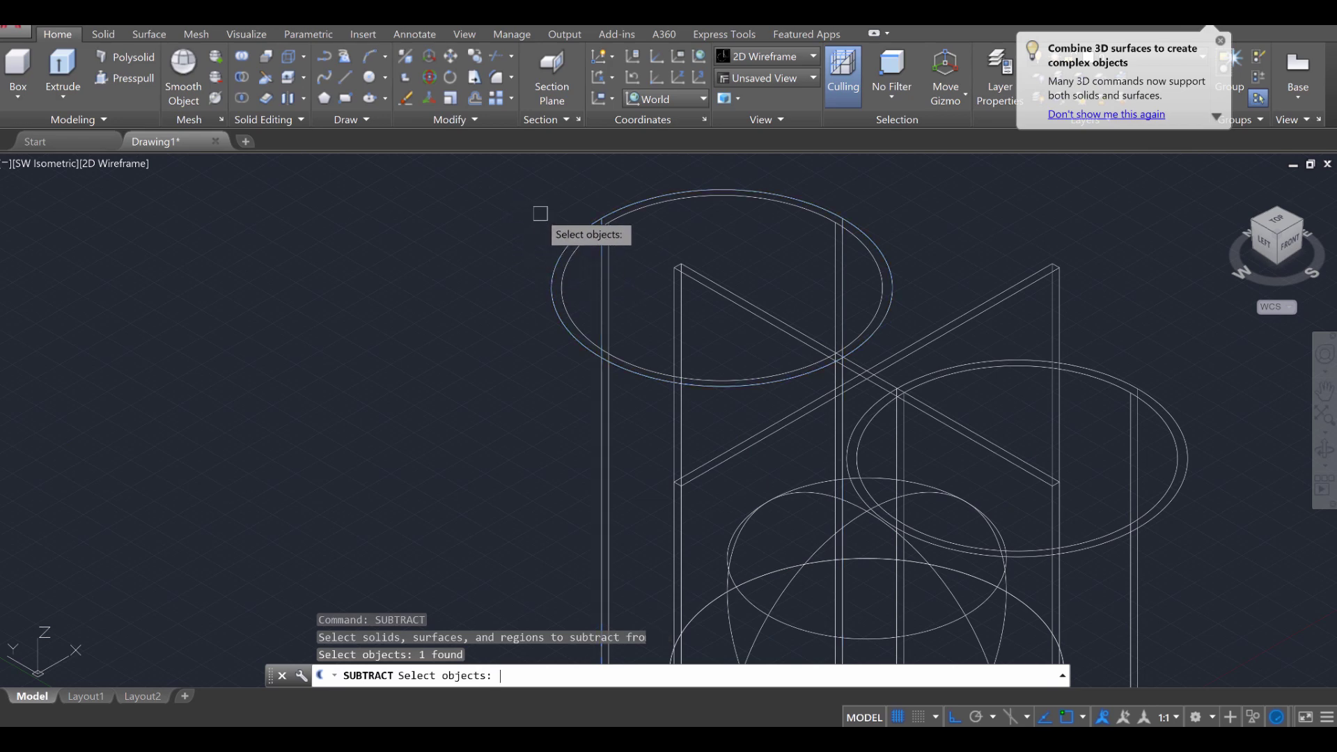
pyautogui.press('Return')
pyautogui.click(561, 286)
pyautogui.press('Return')
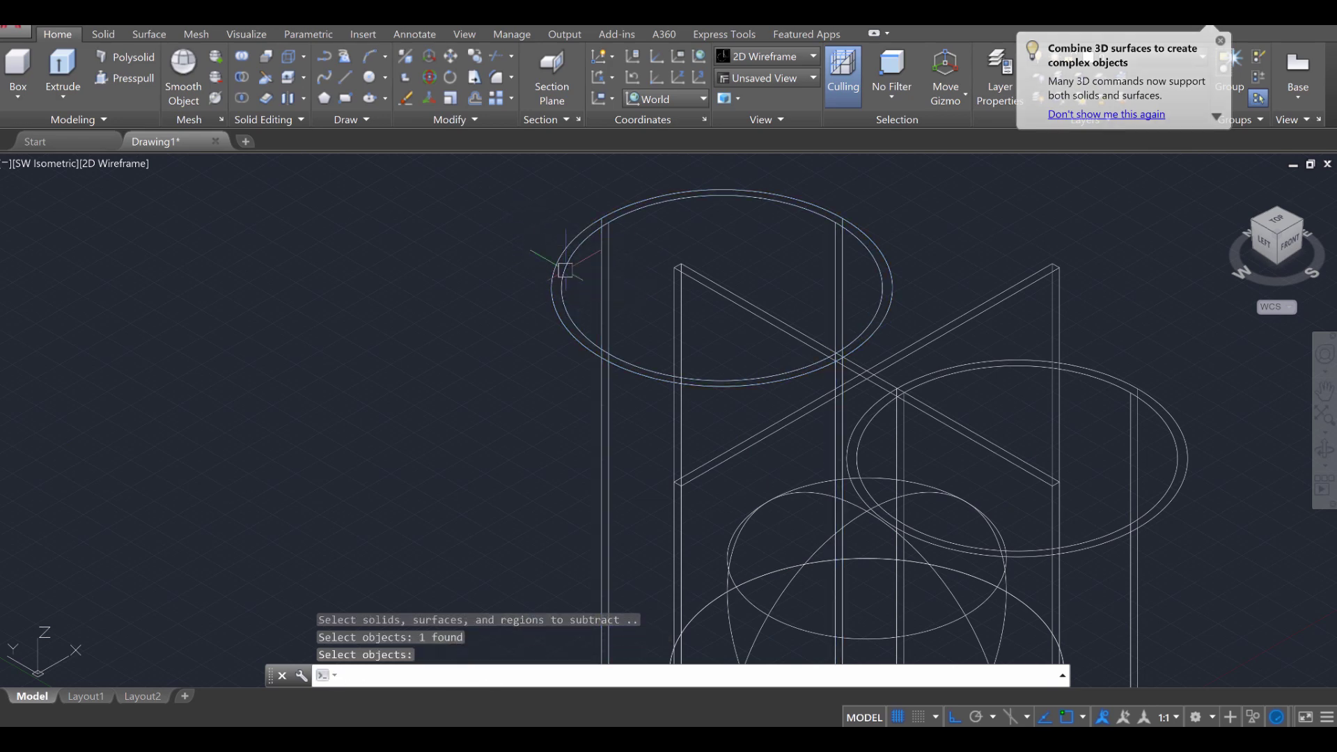
# - Subtract the inner cylinder from the outer cylinder of the front concentric pair to make a second hollow tube
pyautogui.scroll(-4, 735, 281)
pyautogui.moveTo(1055, 321); pyautogui.dragTo(902, 293, button='middle')
pyautogui.scroll(4, 834, 307)
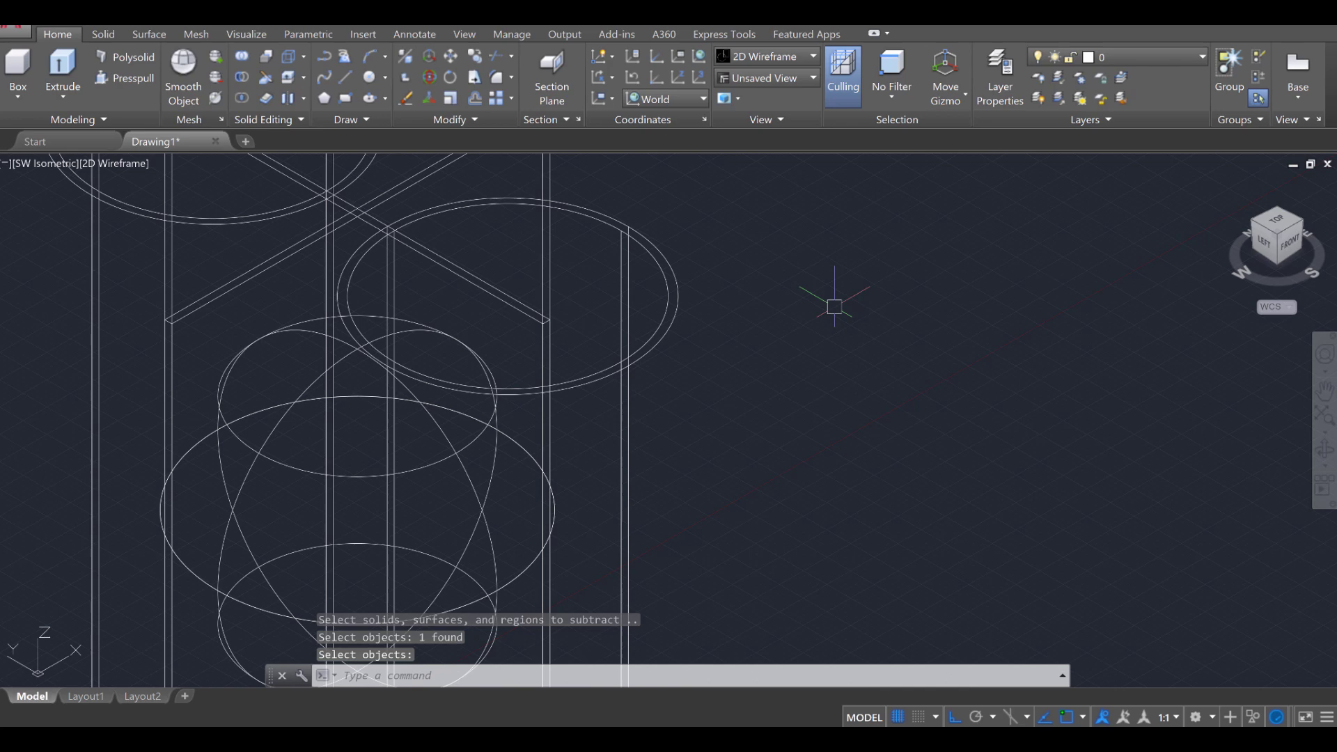
pyautogui.press('Escape')
pyautogui.press('Escape')
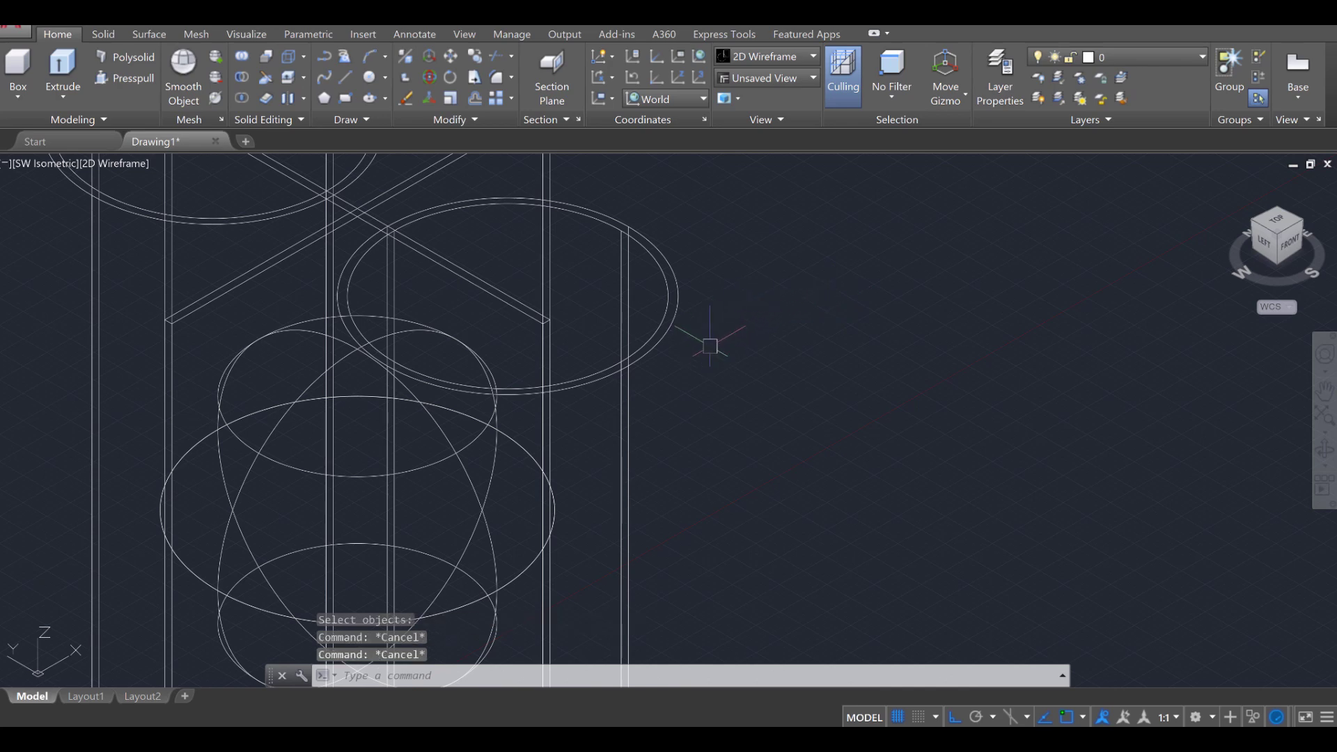
pyautogui.write('sub')
pyautogui.press('Return')
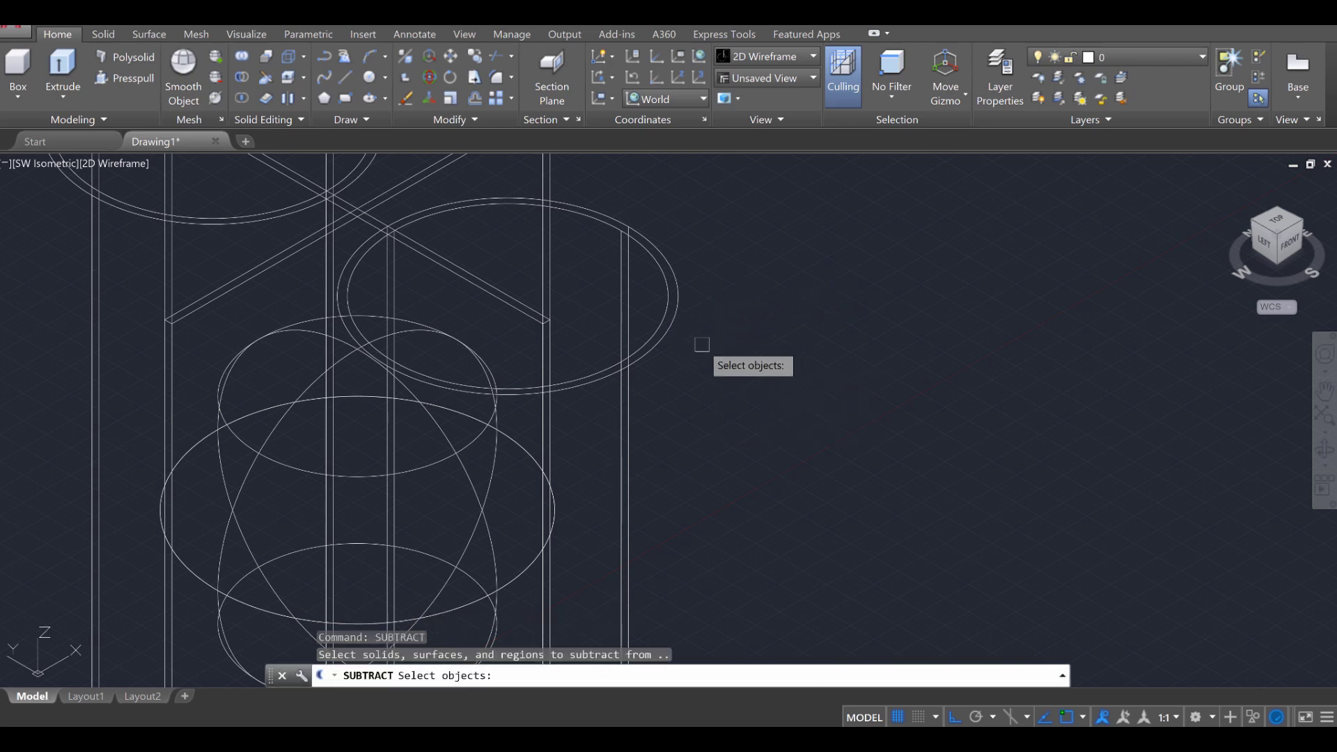
pyautogui.click(669, 339)
pyautogui.press('Return')
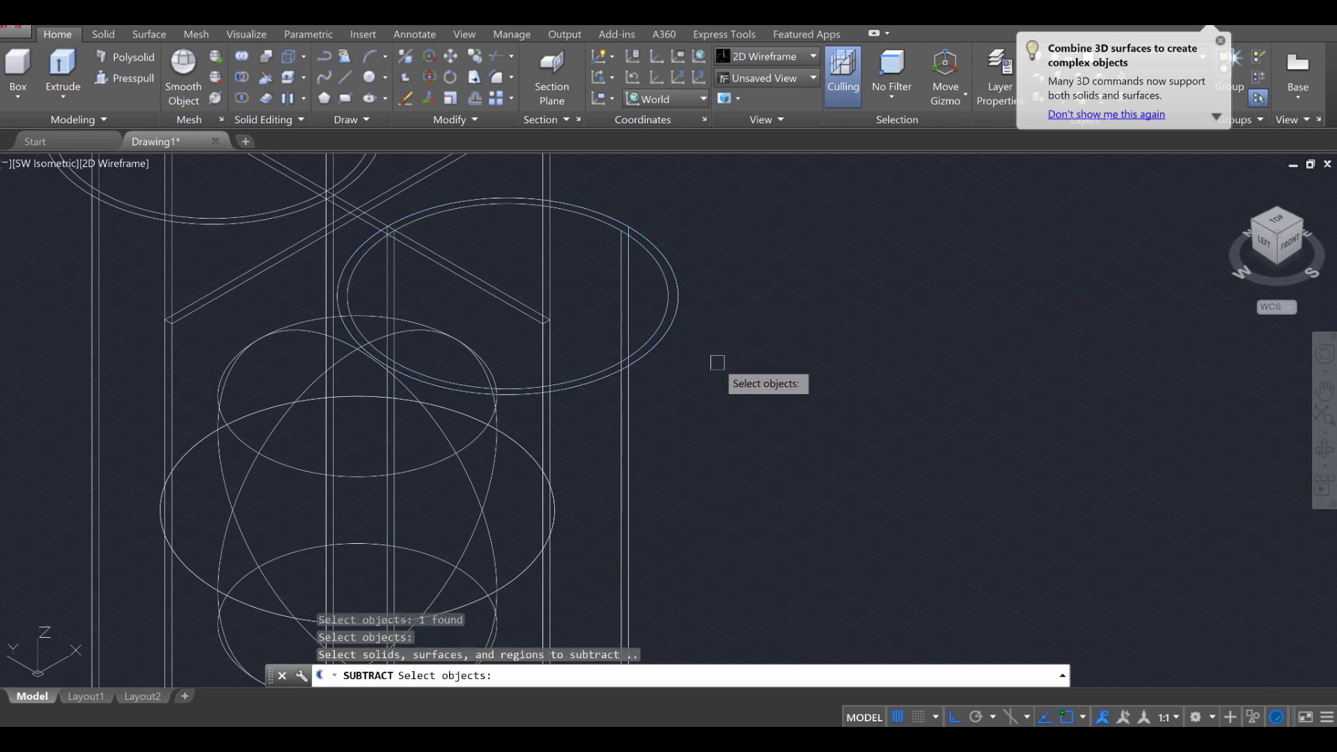
pyautogui.click(657, 322)
pyautogui.press('Return')
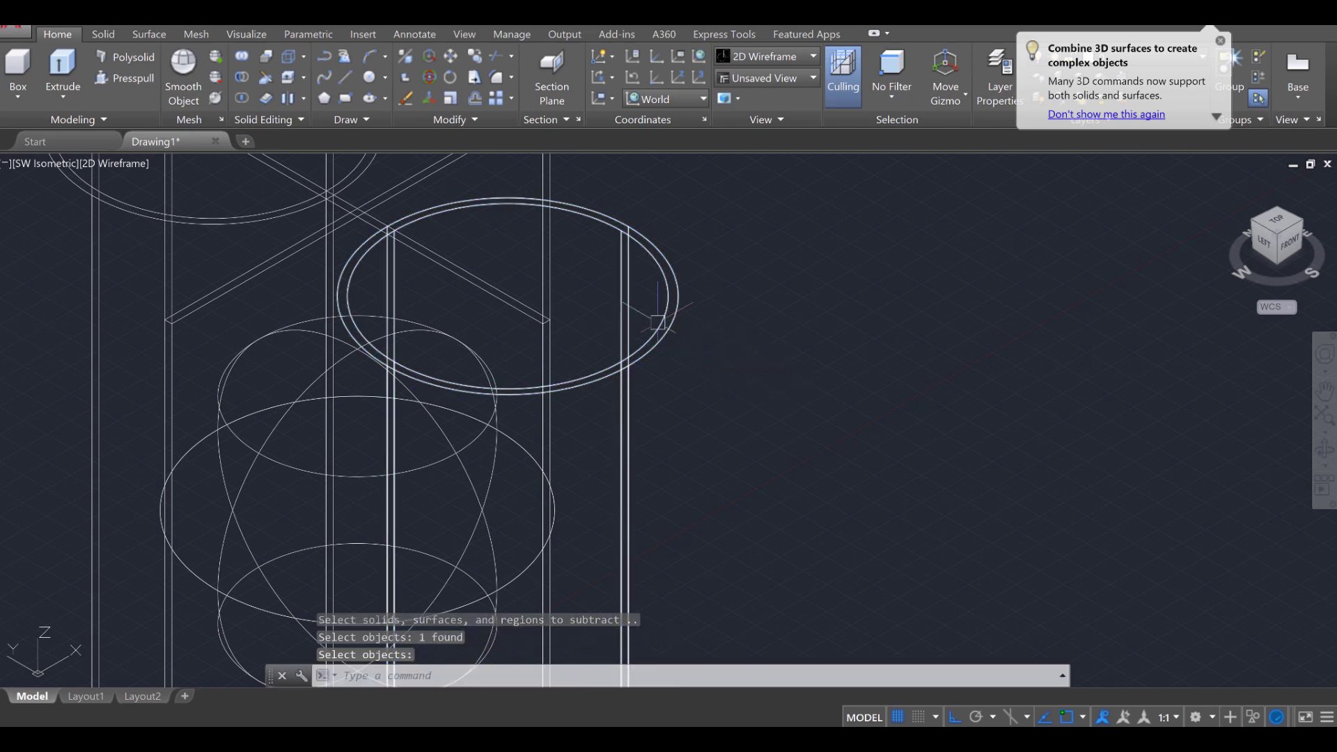
pyautogui.scroll(-4, 657, 322)
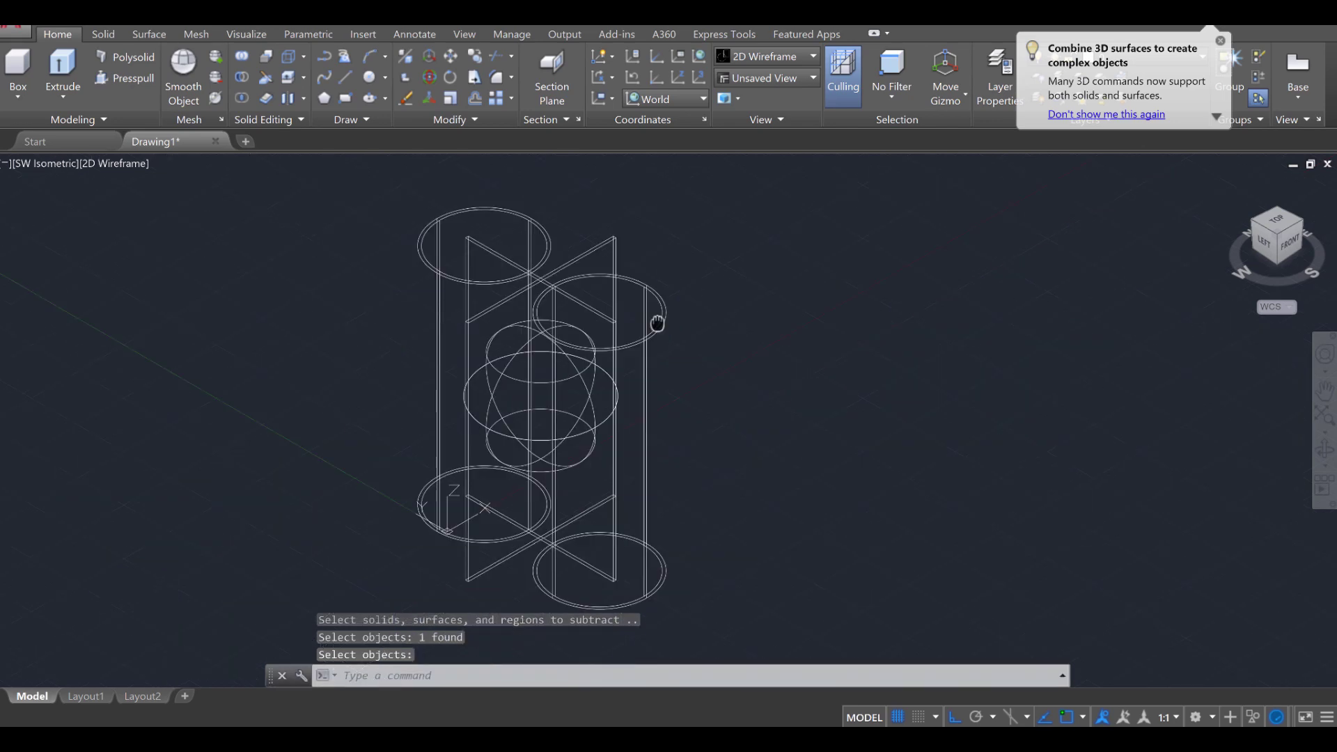
pyautogui.press('Escape')
pyautogui.press('Escape')
# - Set the visual style to Shaded and inspect the tubes, crossed plates and sphere
pyautogui.click(132, 166)
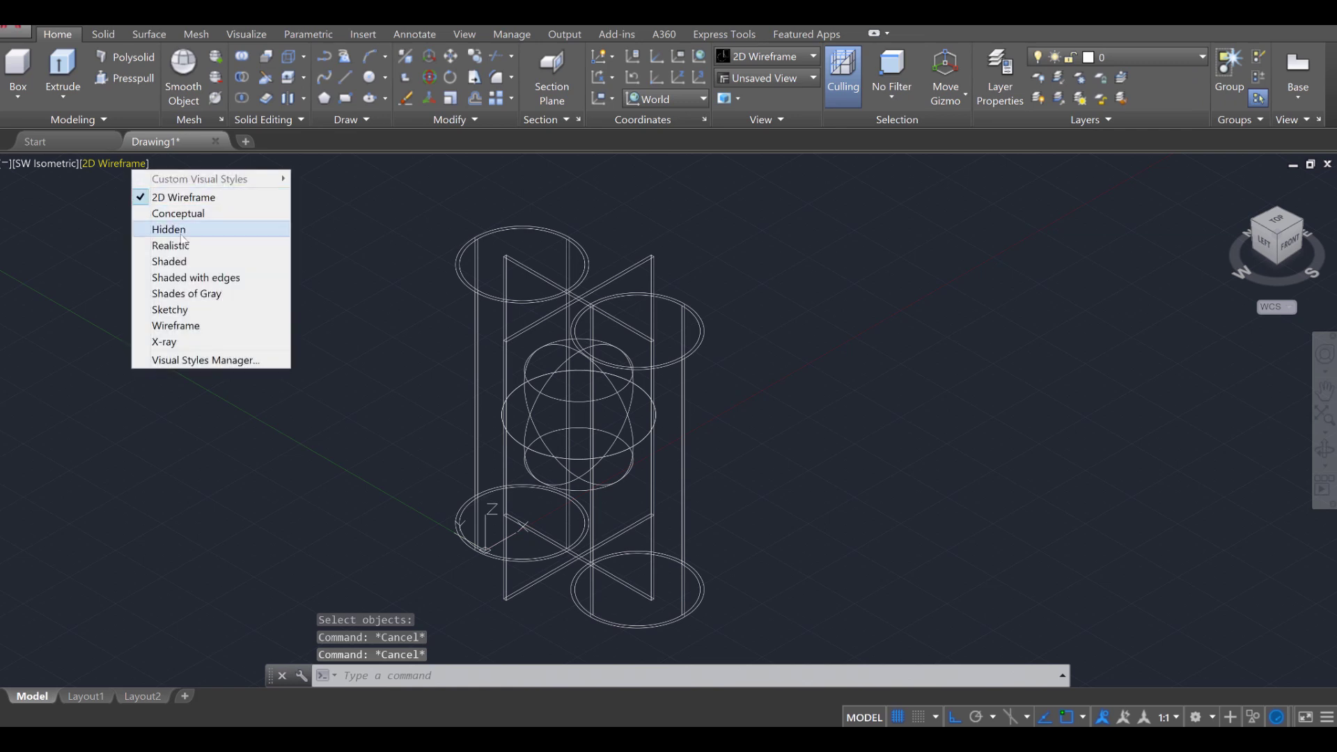
pyautogui.click(169, 261)
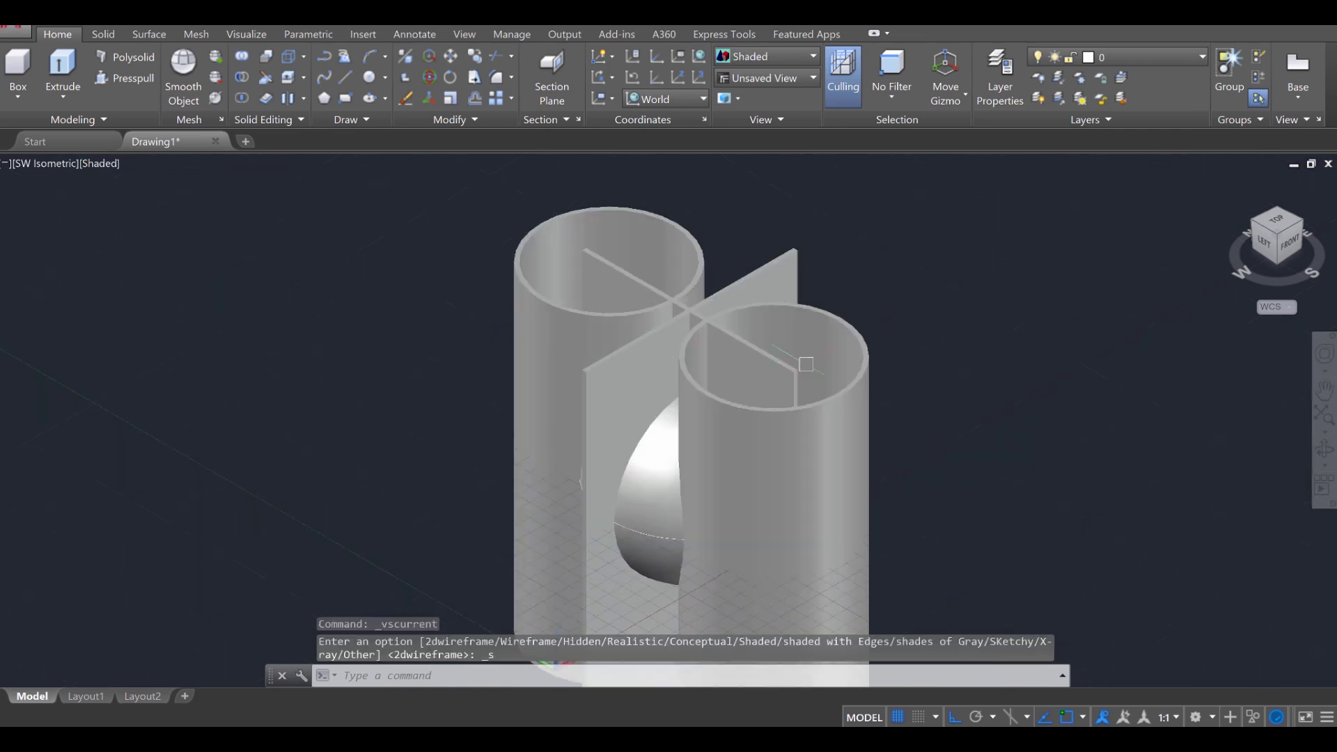
pyautogui.scroll(3, 807, 368)
pyautogui.scroll(-3, 807, 368)
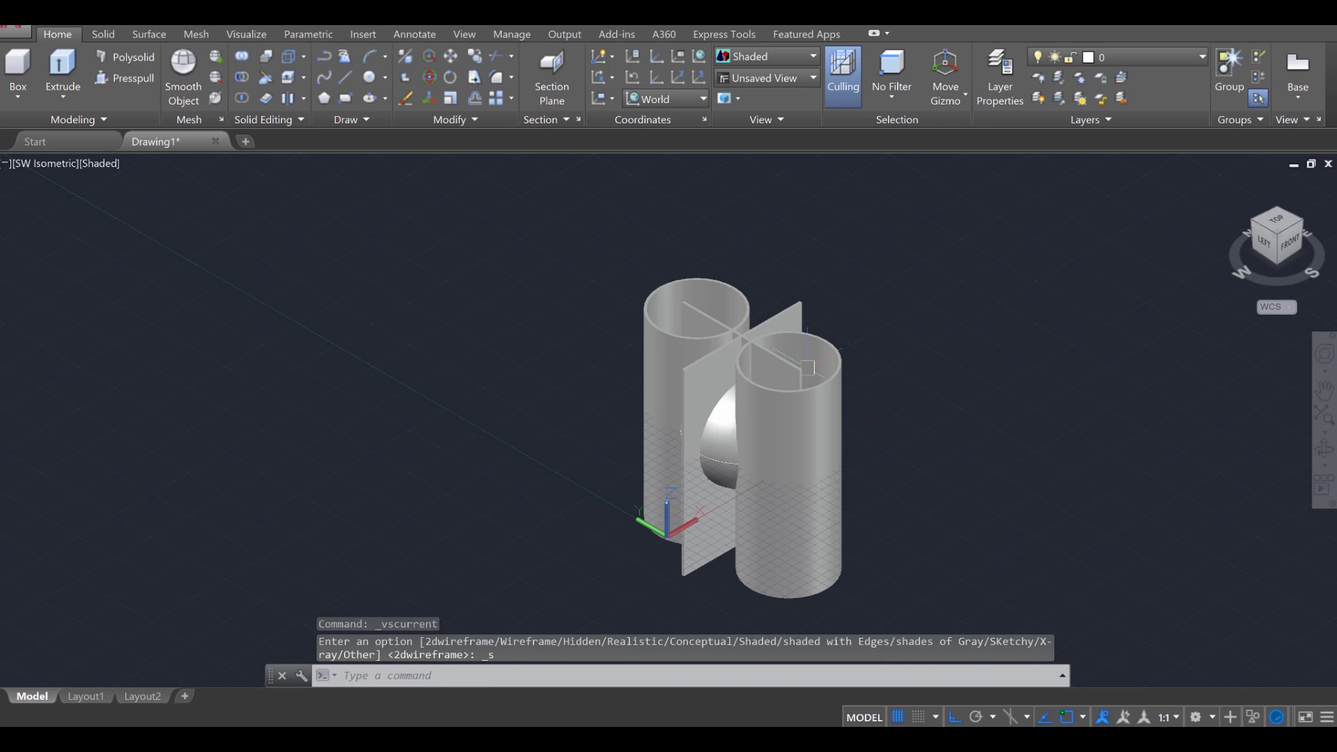
pyautogui.press('Escape')
pyautogui.press('Escape')
pyautogui.scroll(2, 714, 352)
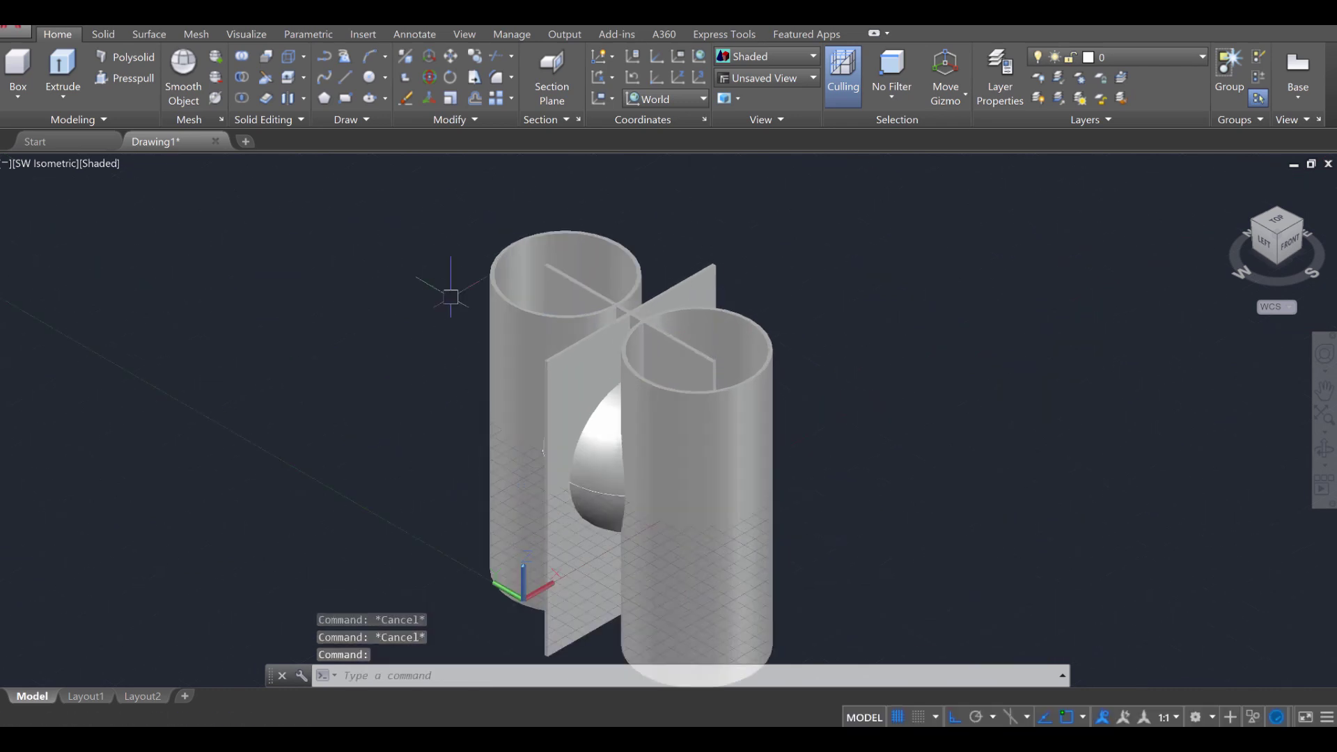
# - Switch to the 2D Wireframe style and subtract both hollow tubes and both crossed plates from the sphere
pyautogui.click(108, 168)
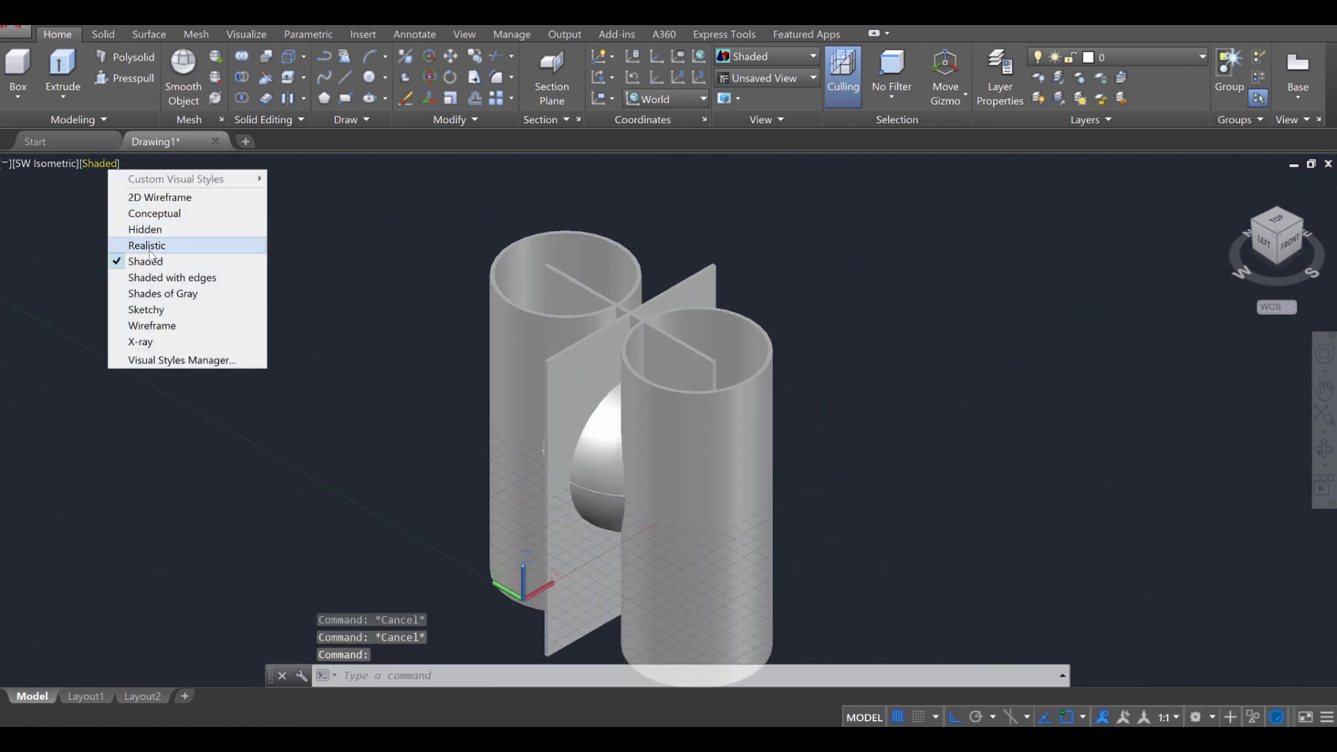
pyautogui.click(152, 198)
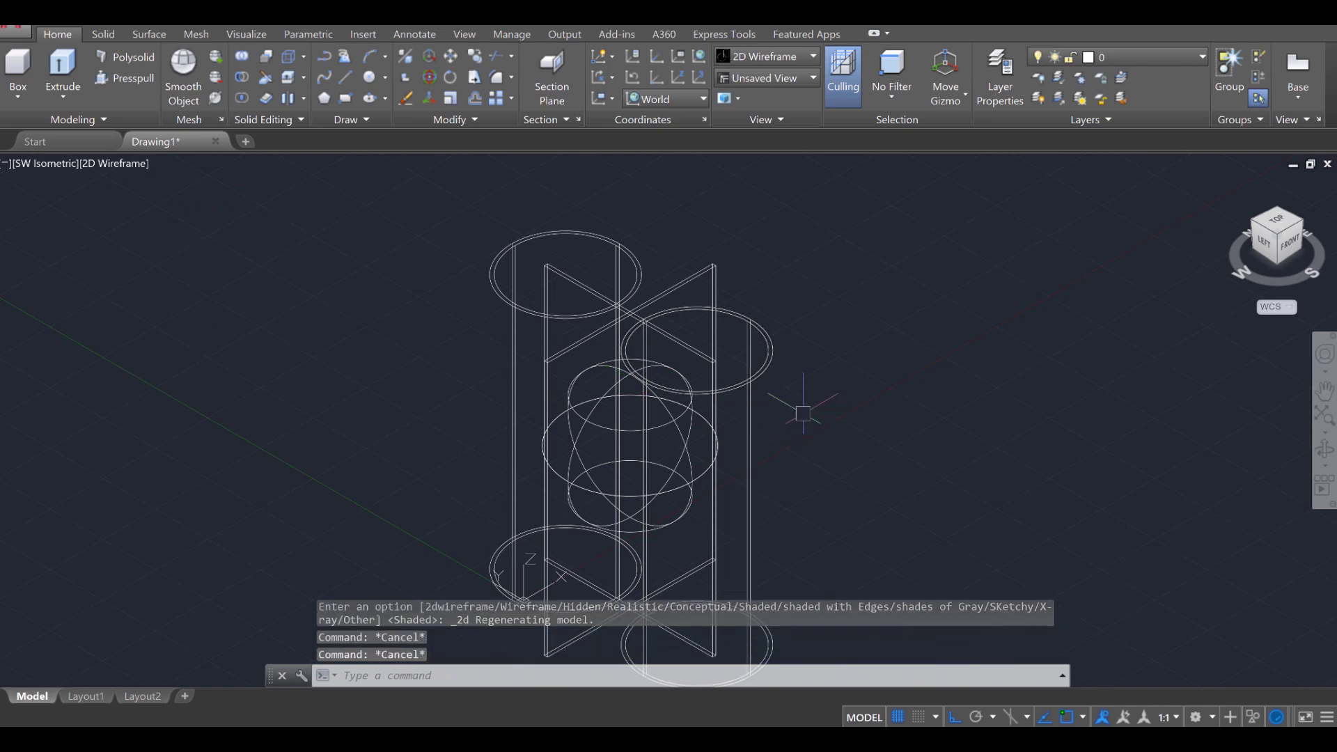
pyautogui.press('Return')
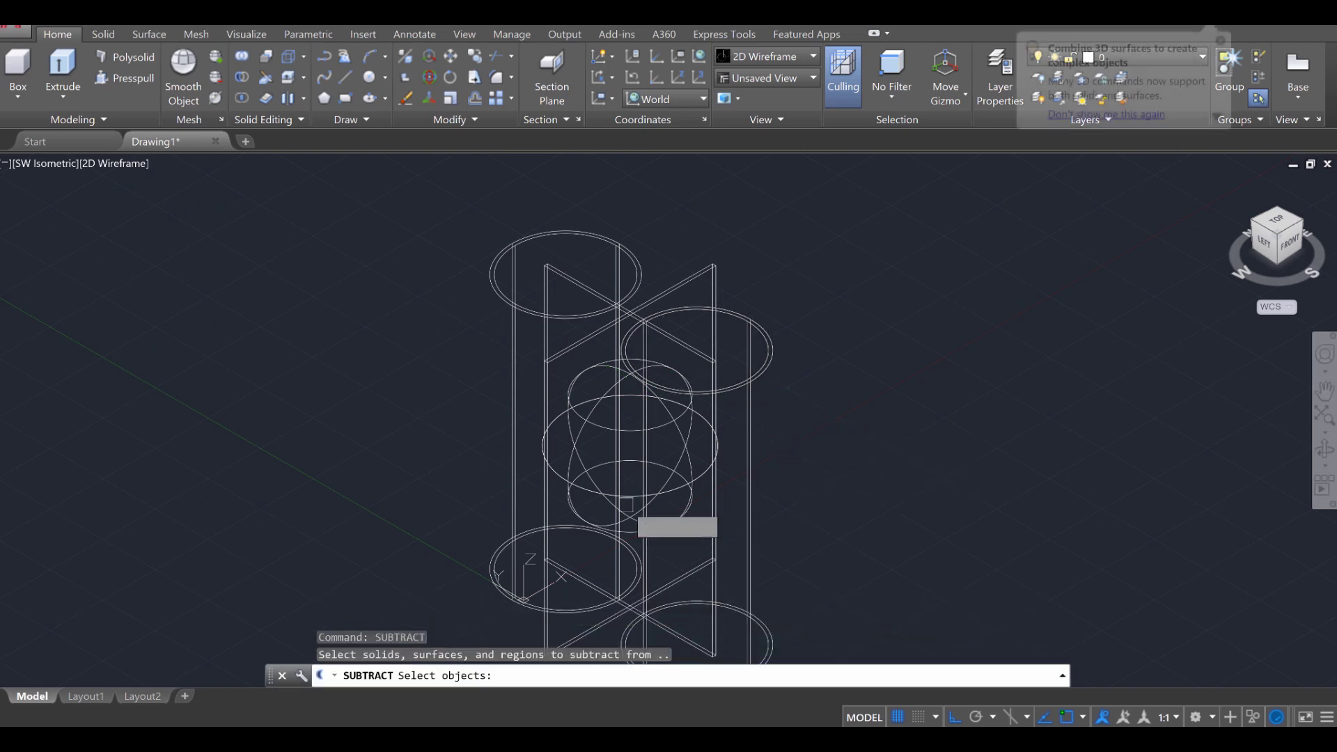
pyautogui.scroll(4, 603, 409)
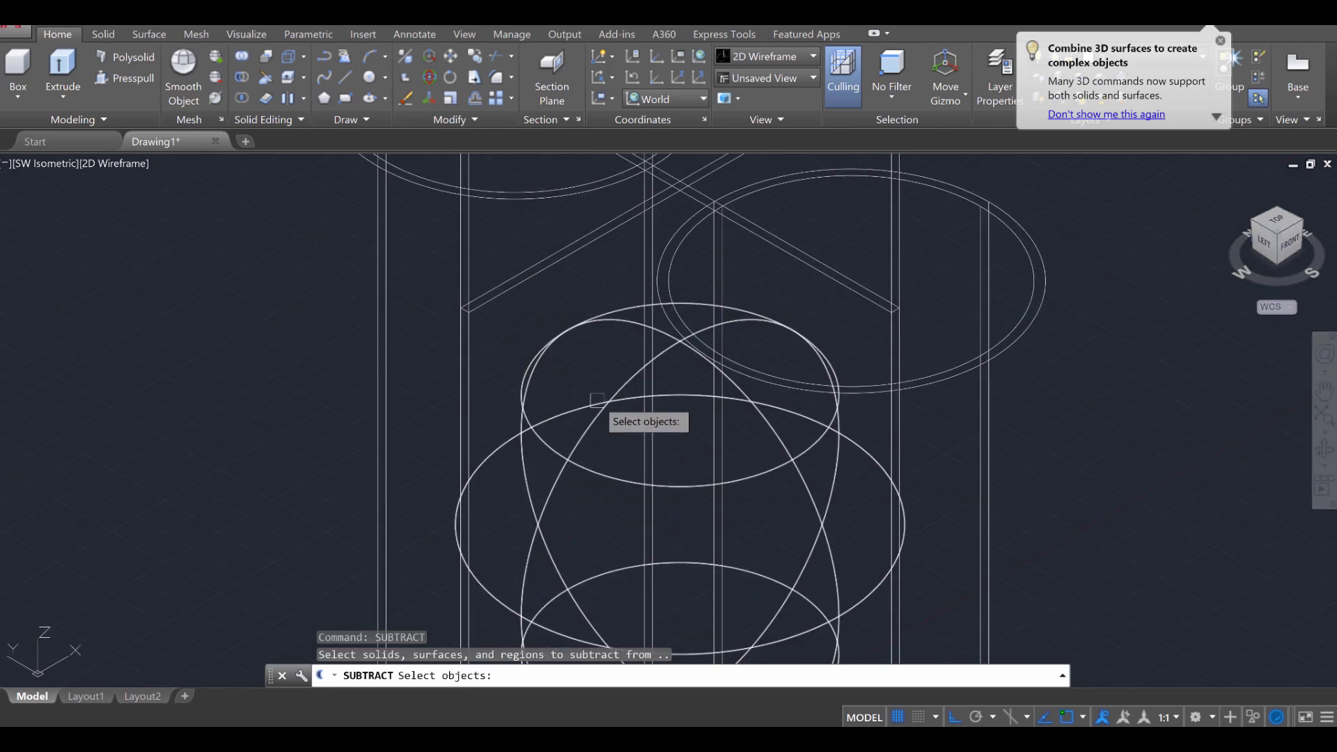
pyautogui.click(604, 407)
pyautogui.scroll(-2, 595, 348)
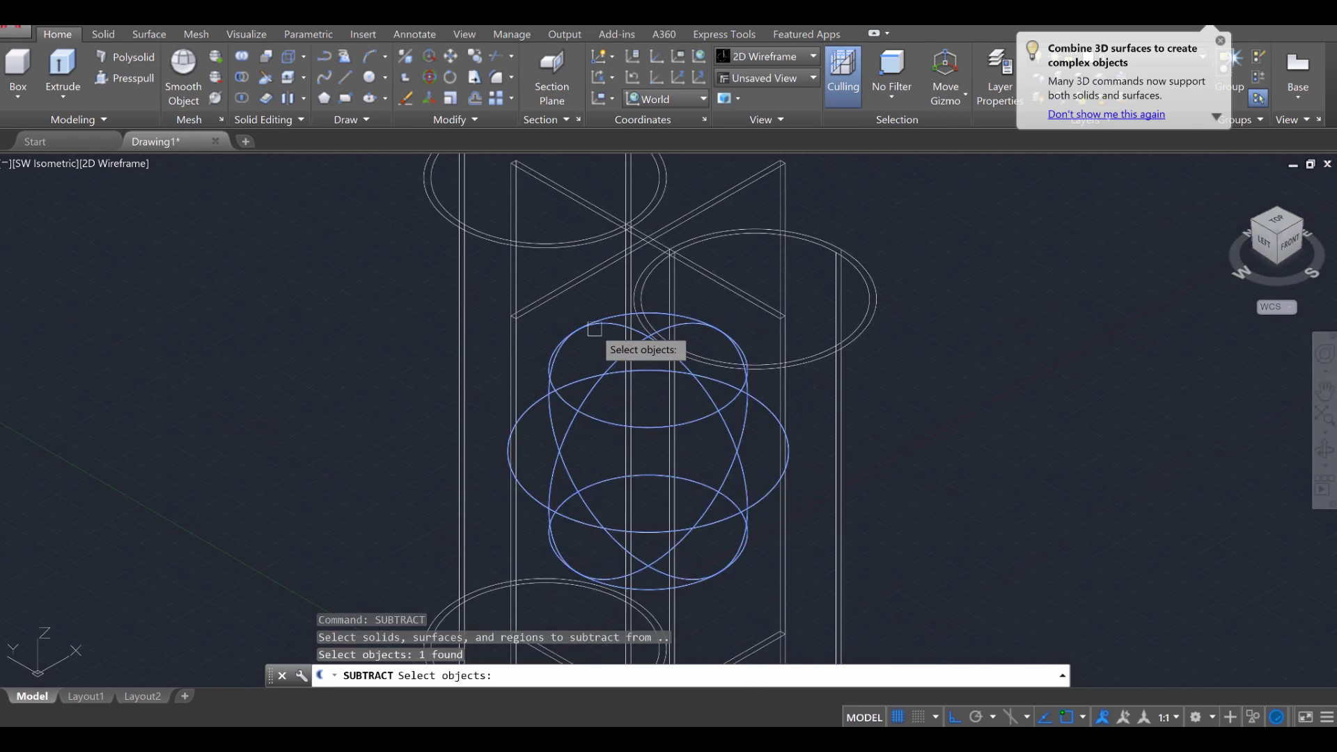
pyautogui.scroll(-2, 870, 238)
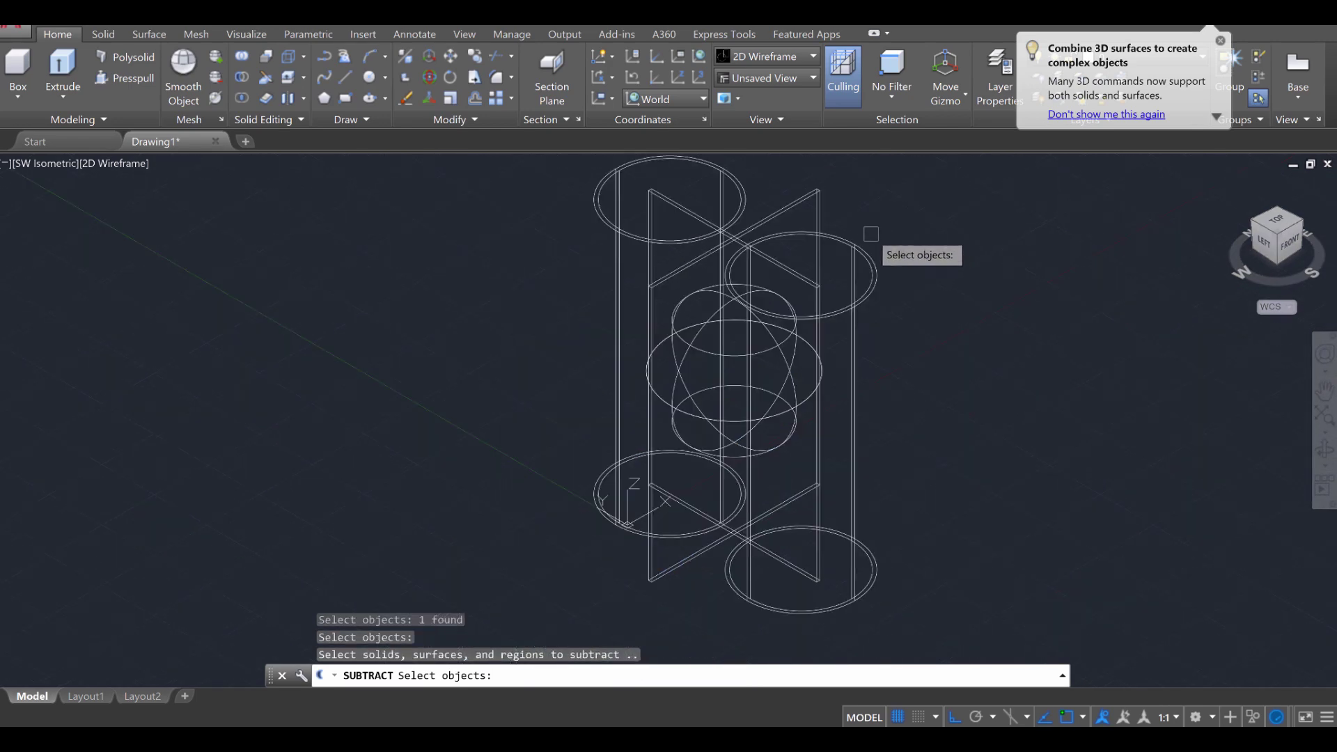
pyautogui.click(909, 251)
pyautogui.moveTo(876, 246); pyautogui.dragTo(755, 178)
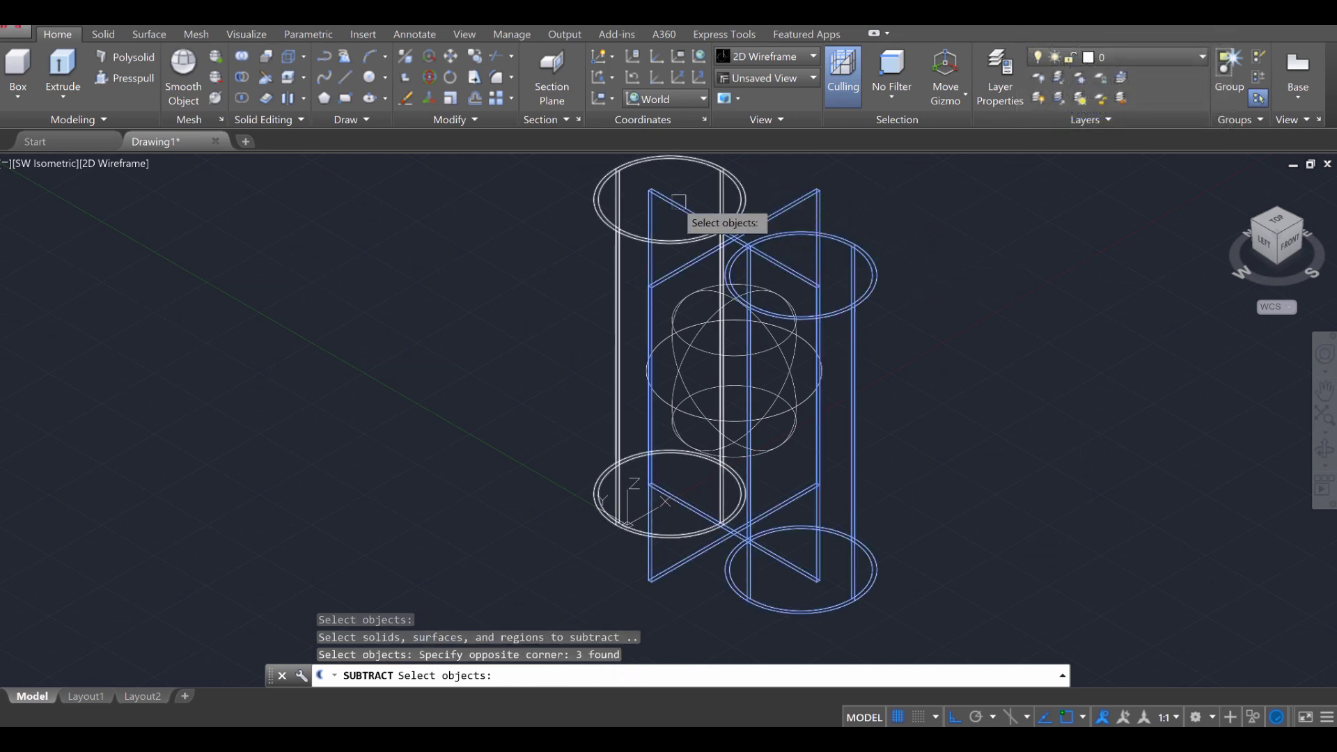
pyautogui.click(603, 213)
pyautogui.press('Return')
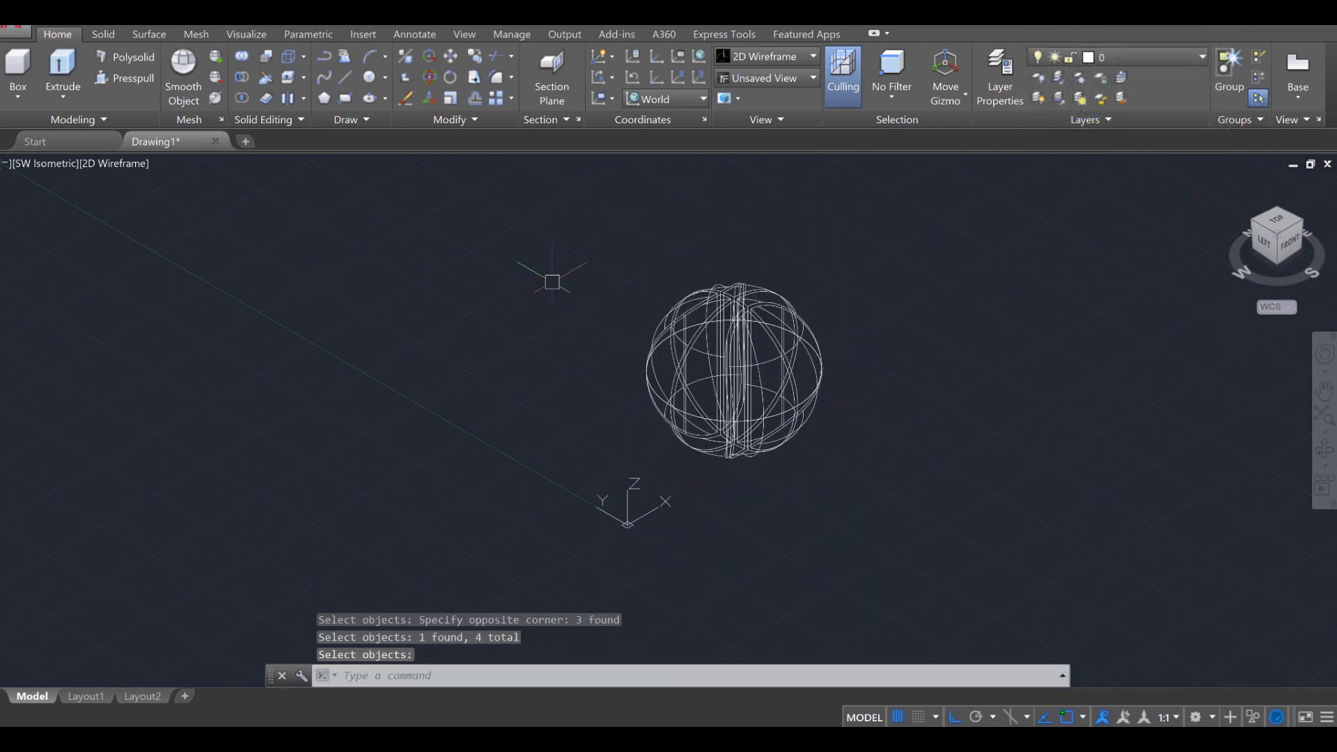
# - Set the visual style to Shaded and inspect the grooves cut into the sphere from several angles
pyautogui.click(135, 165)
pyautogui.click(201, 262)
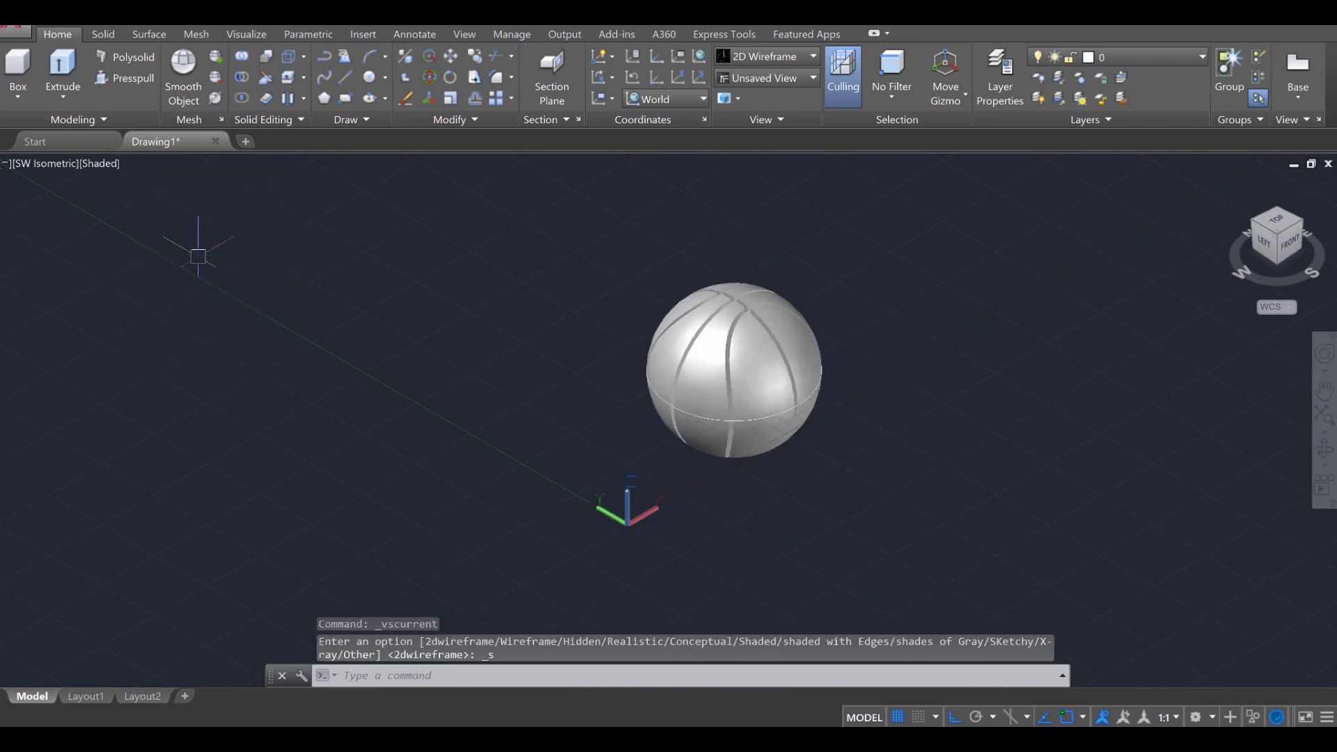
pyautogui.keyDown('shift'); pyautogui.moveTo(1033, 328); pyautogui.dragTo(934, 454, button='middle'); pyautogui.keyUp('shift')
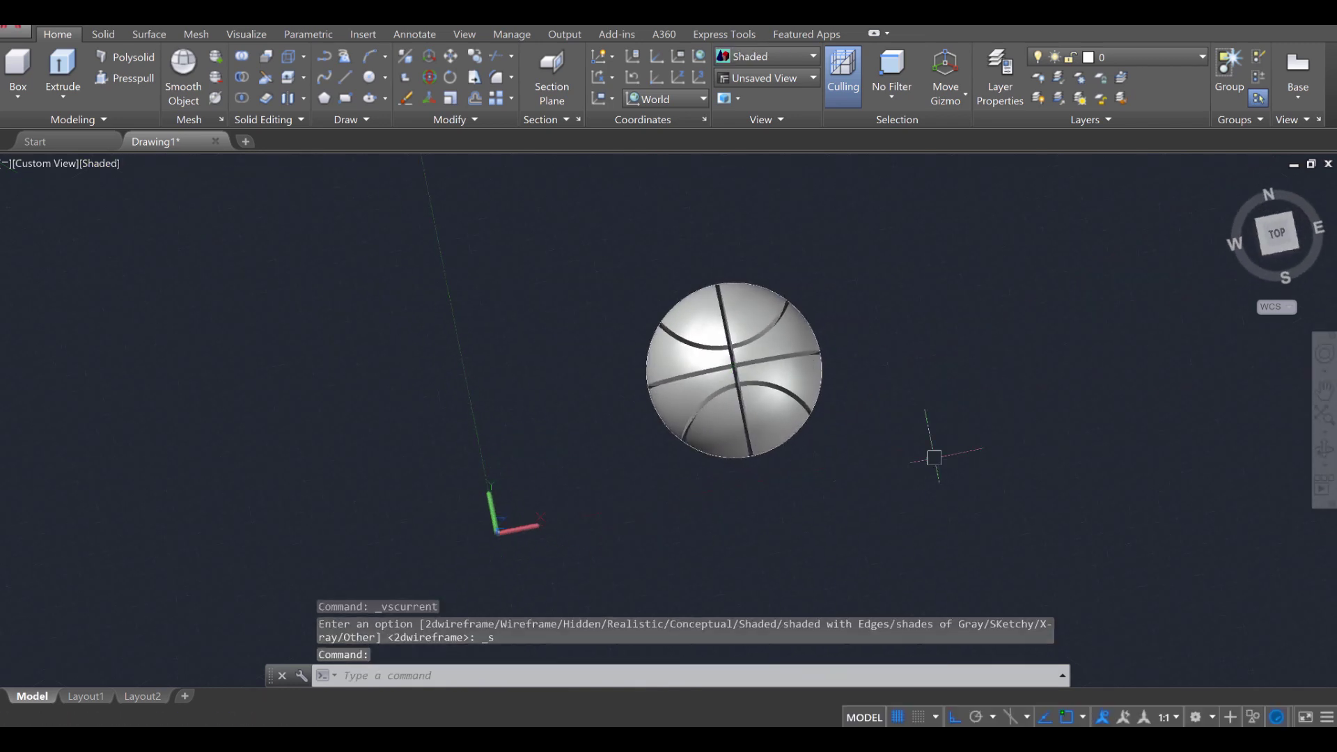
pyautogui.keyDown('shift'); pyautogui.moveTo(970, 320); pyautogui.dragTo(838, 259, button='middle'); pyautogui.keyUp('shift')
pyautogui.scroll(4, 743, 468)
pyautogui.scroll(2, 742, 467)
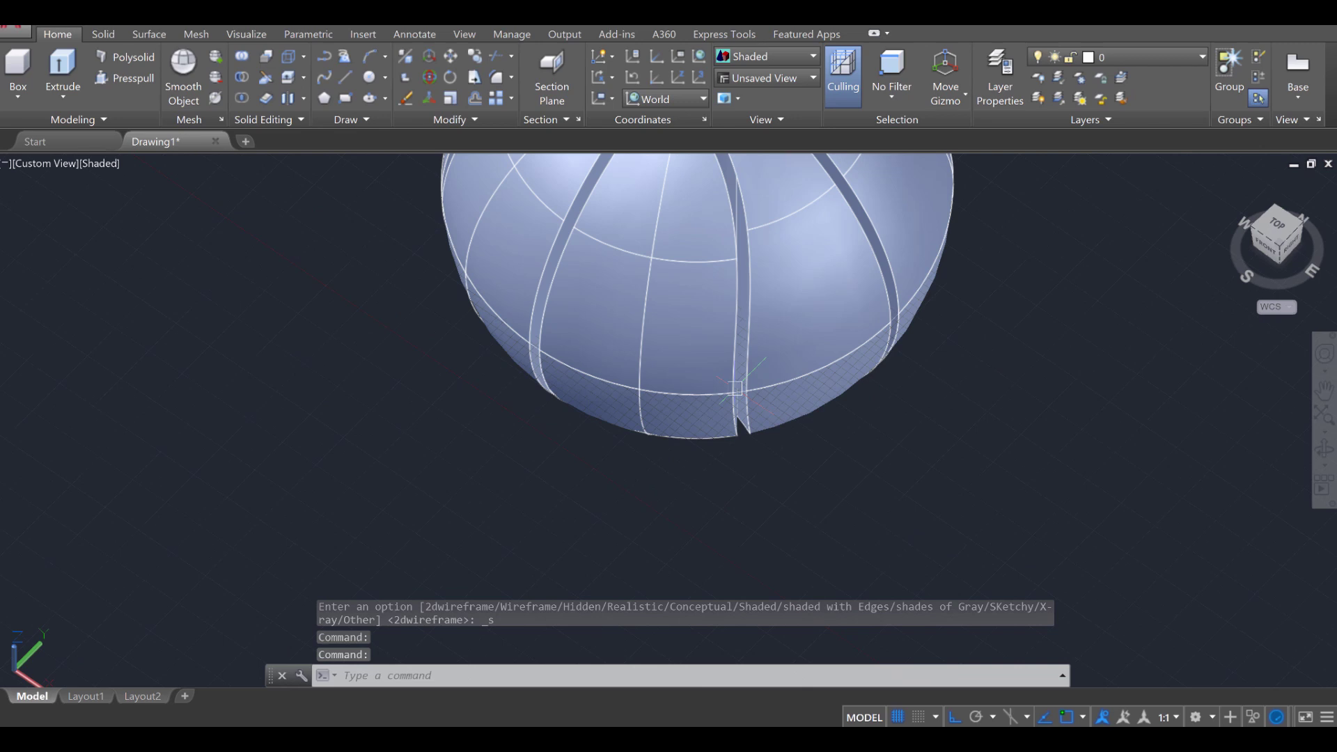
pyautogui.keyDown('shift'); pyautogui.moveTo(747, 389); pyautogui.dragTo(961, 393, button='middle'); pyautogui.keyUp('shift')
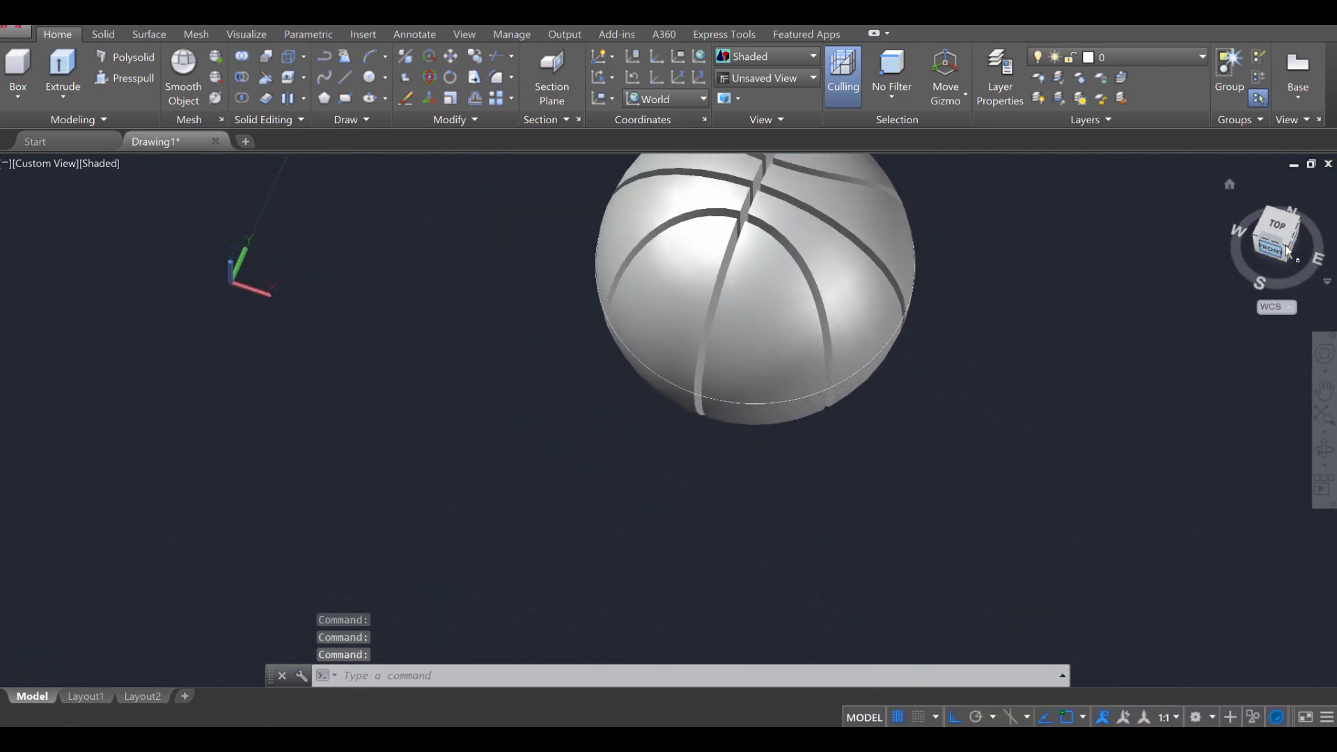
# - In the top view, create a second sphere of radius 14.6 at the center of the grooved ball
pyautogui.click(1281, 236)
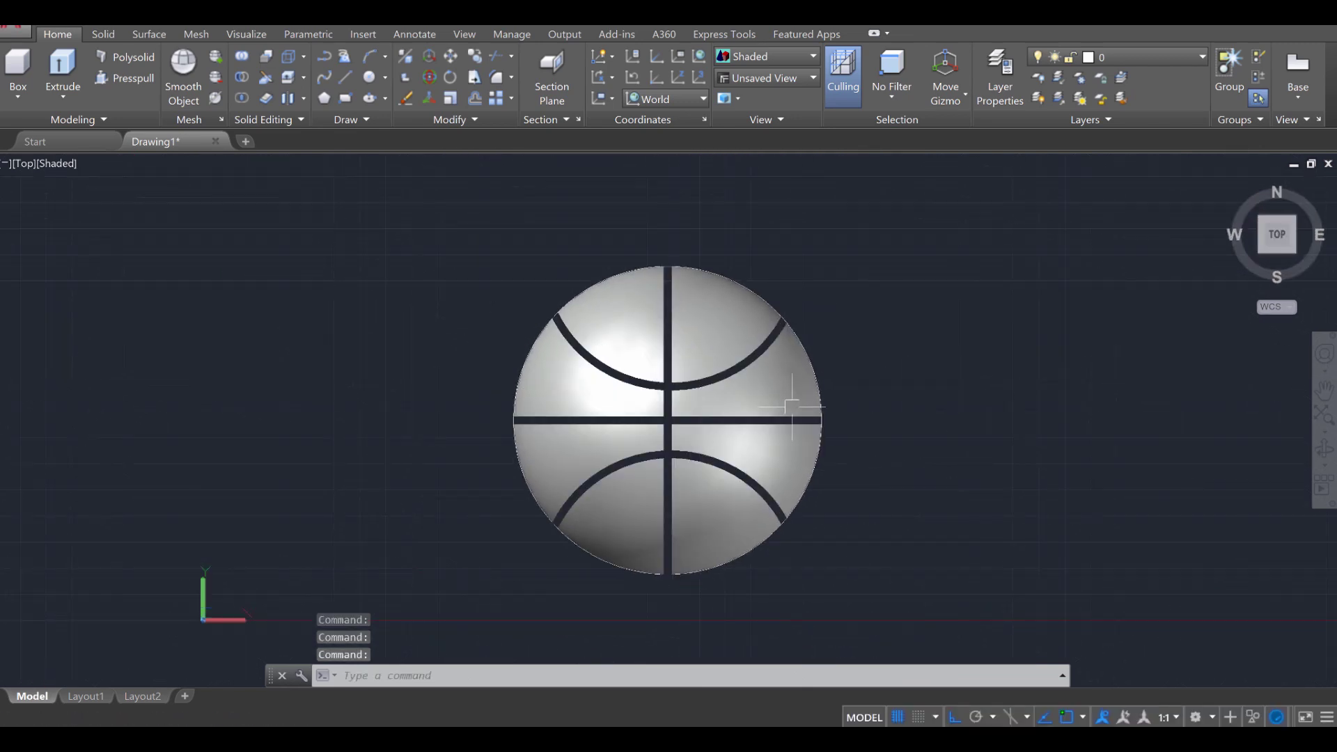
pyautogui.moveTo(1082, 398); pyautogui.dragTo(866, 395, button='middle')
pyautogui.press('Escape')
pyautogui.press('Escape')
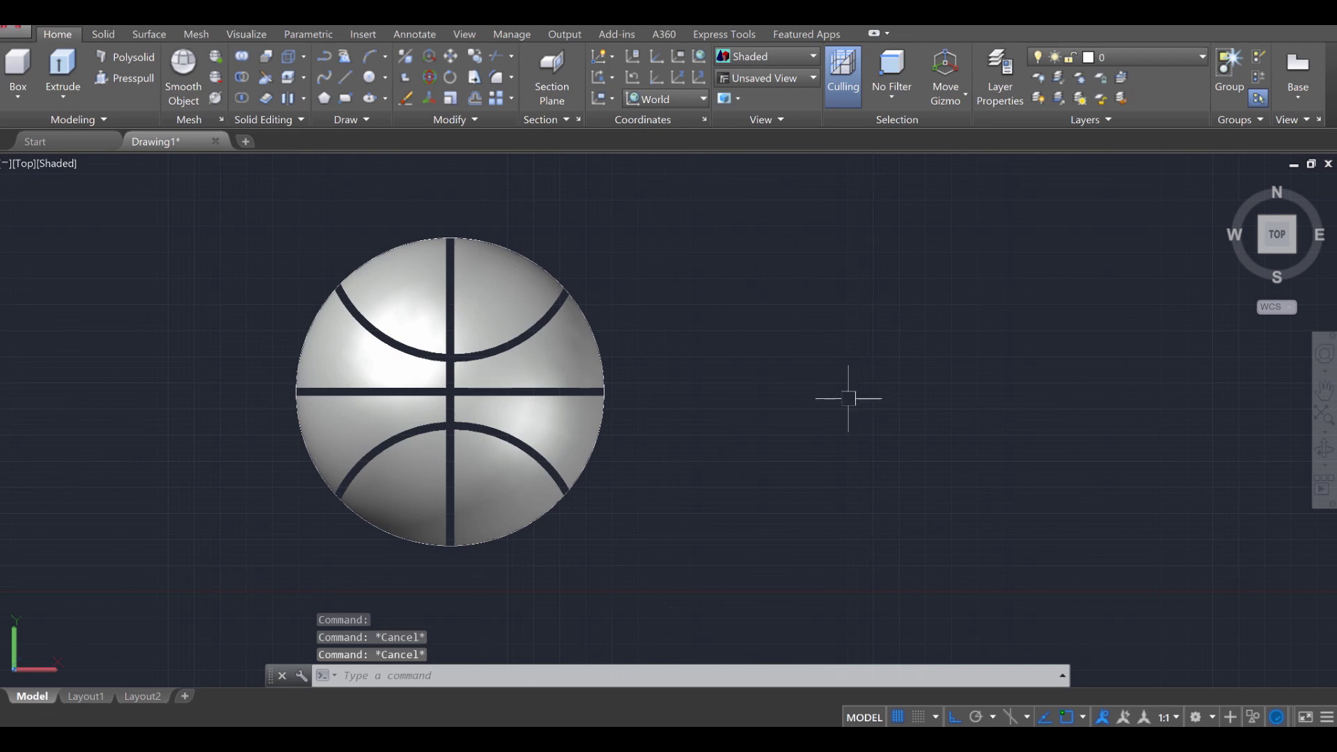
pyautogui.write('sphere')
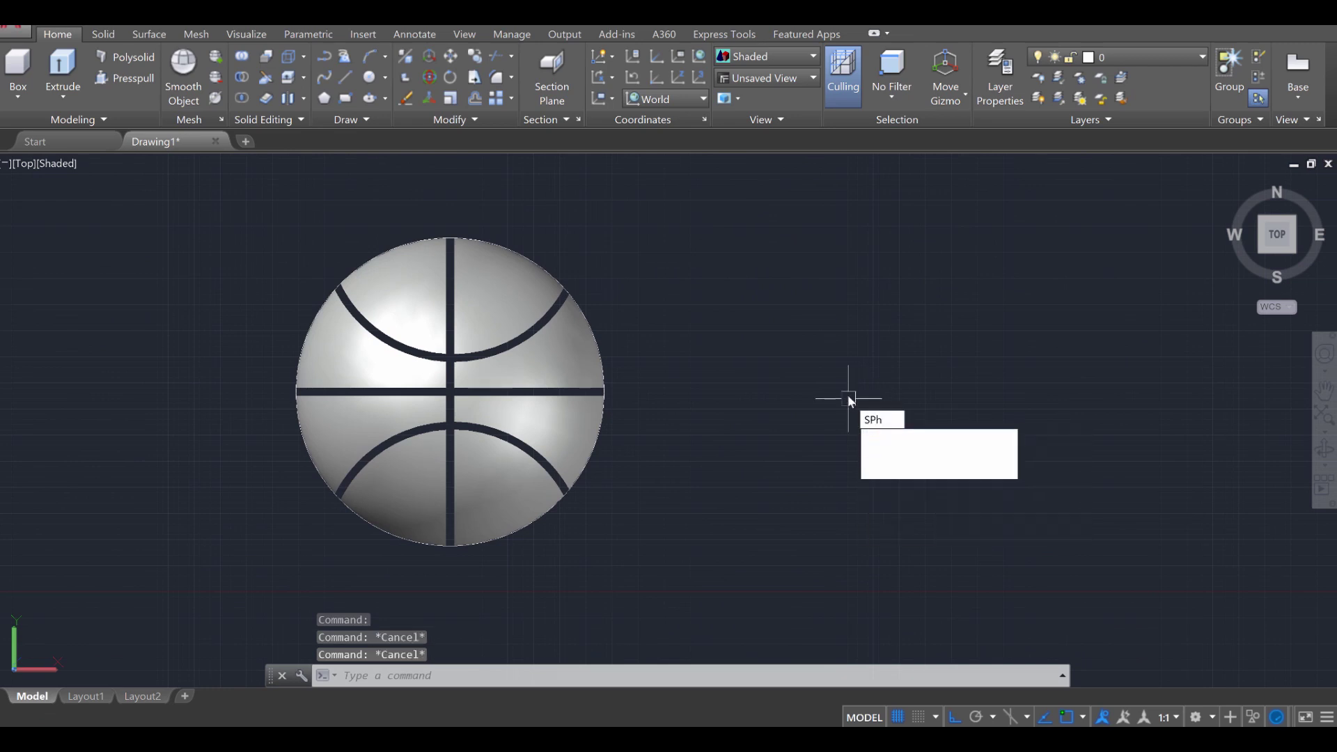
pyautogui.press('Return')
pyautogui.scroll(5, 422, 403)
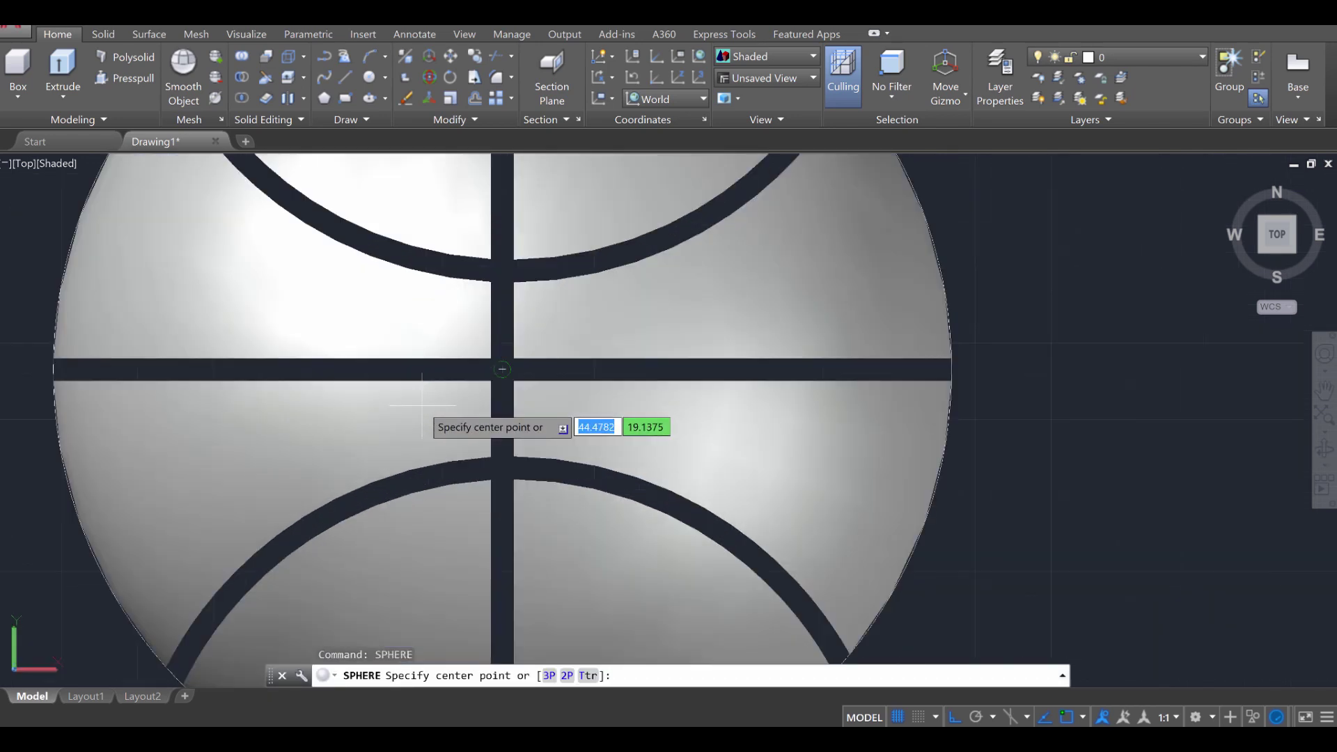
pyautogui.click(501, 369)
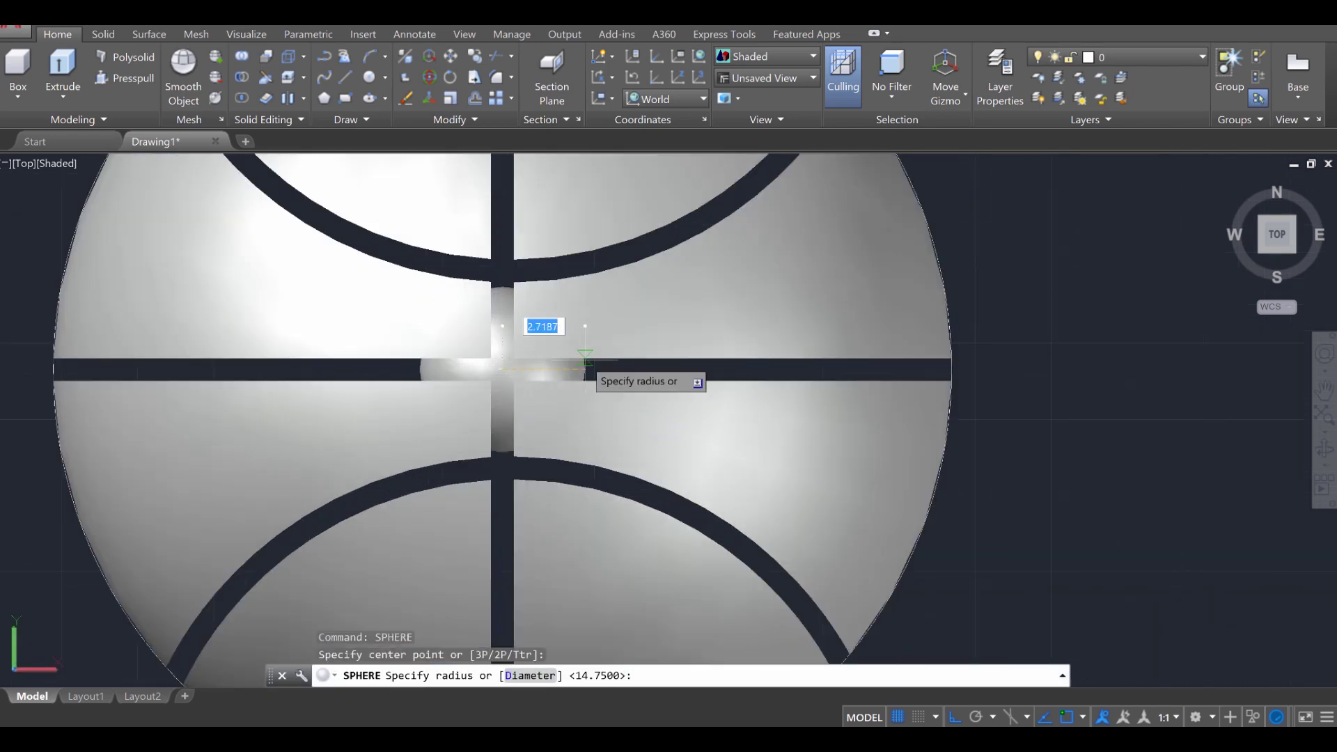
pyautogui.scroll(-3, 665, 357)
pyautogui.scroll(-2, 665, 356)
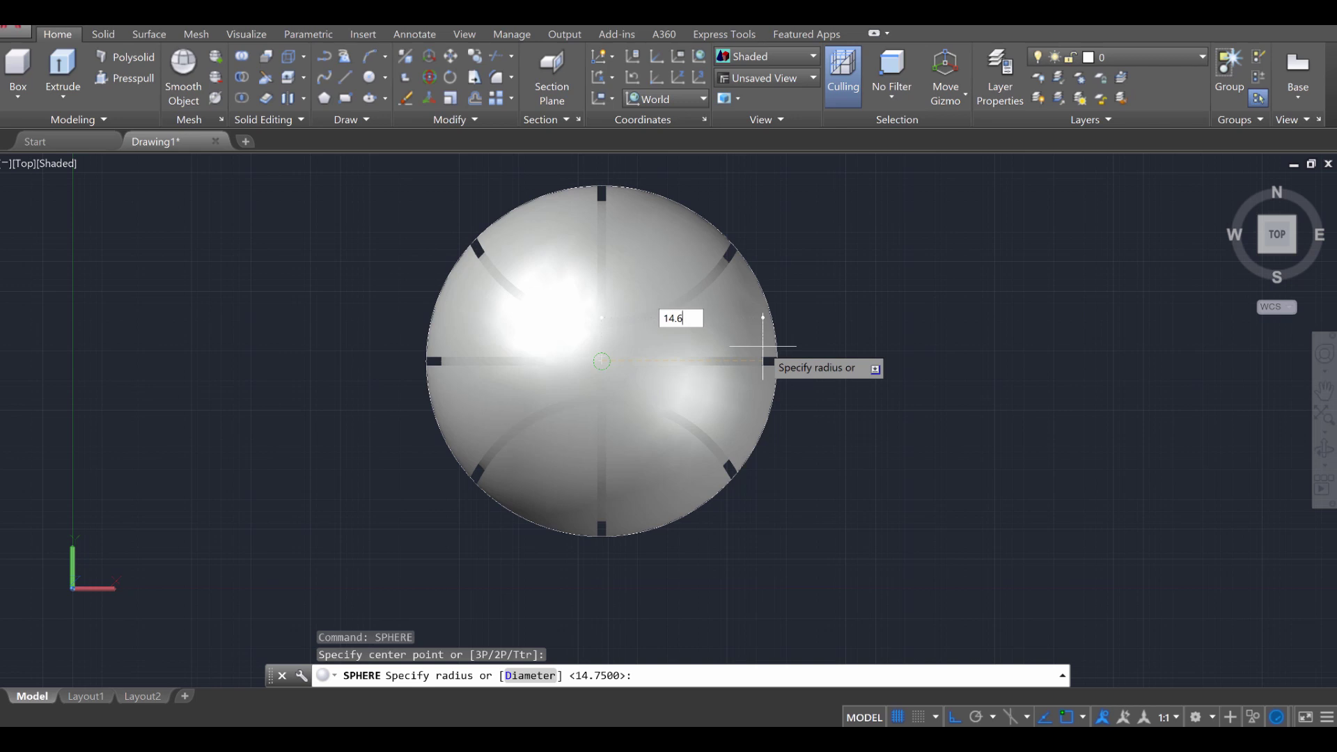
pyautogui.press('Return')
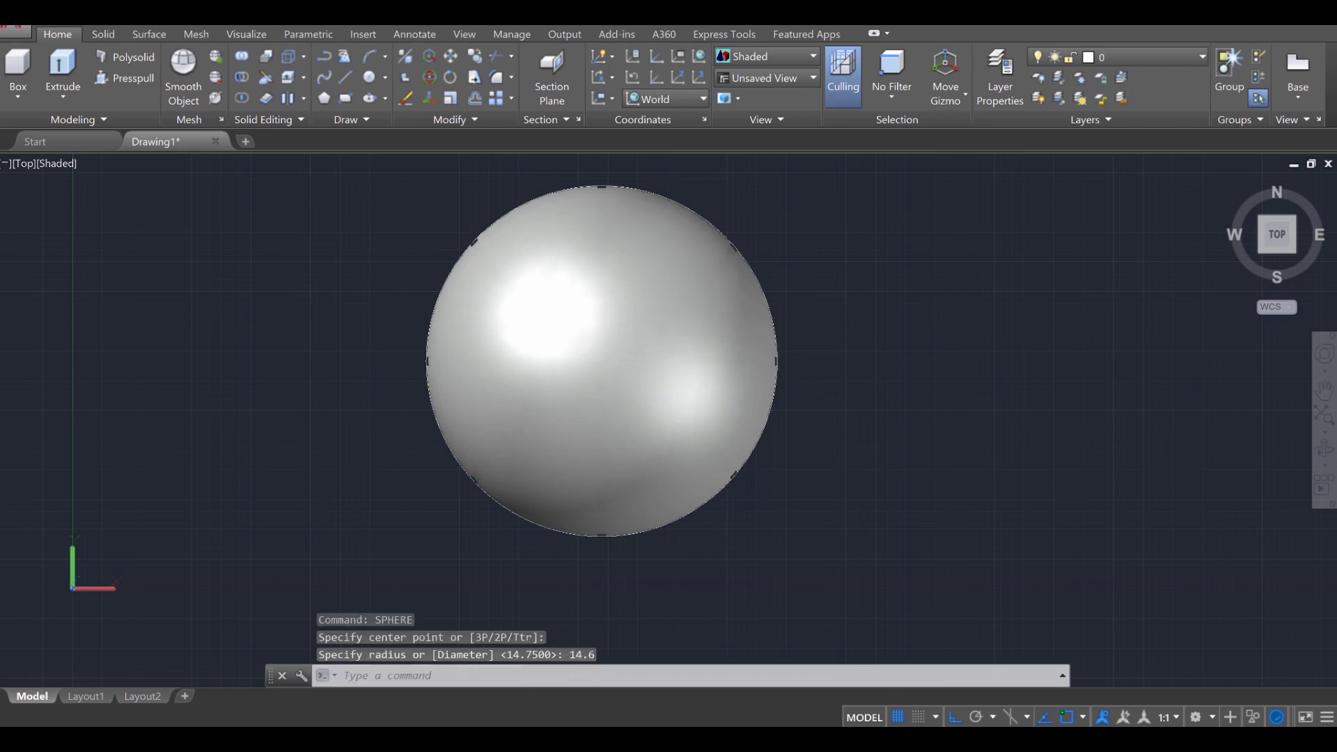
pyautogui.press('Escape')
pyautogui.press('Escape')
# - Change the color of the inner sphere seen through the grooves to black in its properties, then deselect it
pyautogui.keyDown('shift'); pyautogui.moveTo(746, 245); pyautogui.dragTo(738, 285, button='middle'); pyautogui.keyUp('shift')
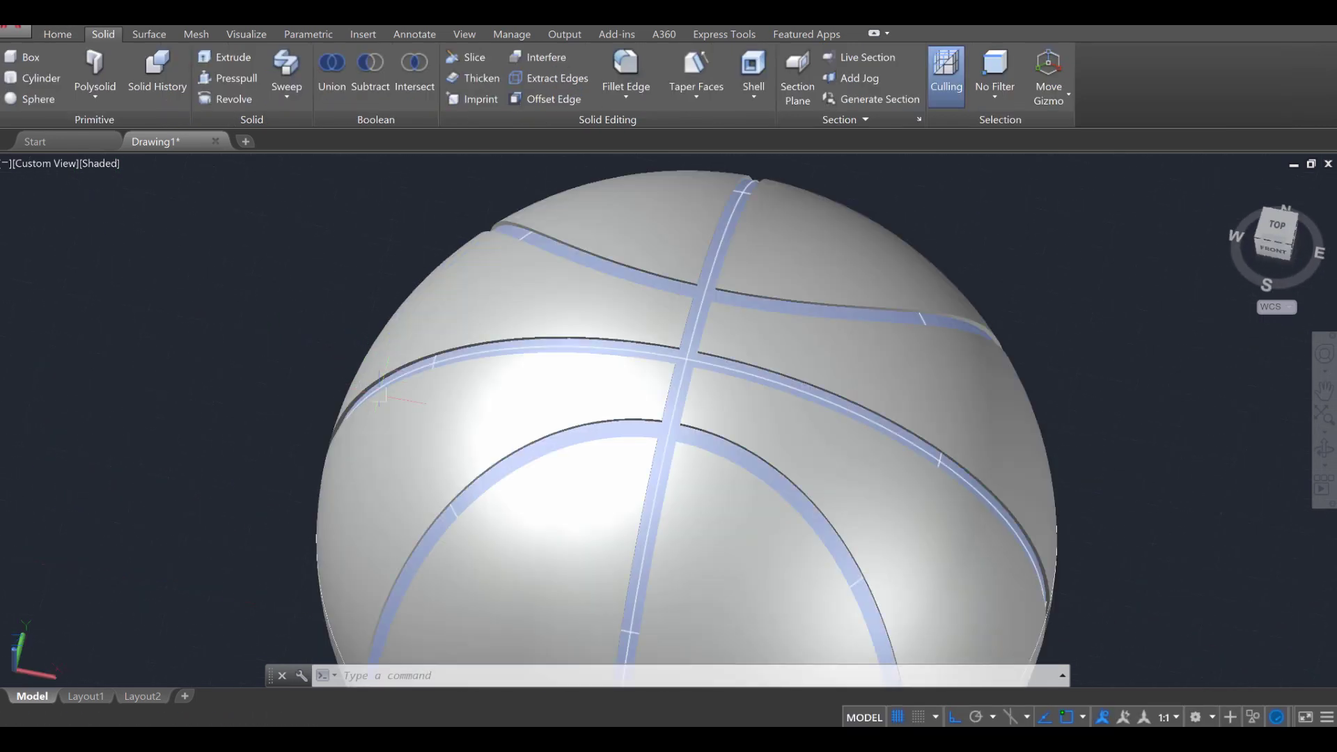
pyautogui.scroll(6, 425, 327)
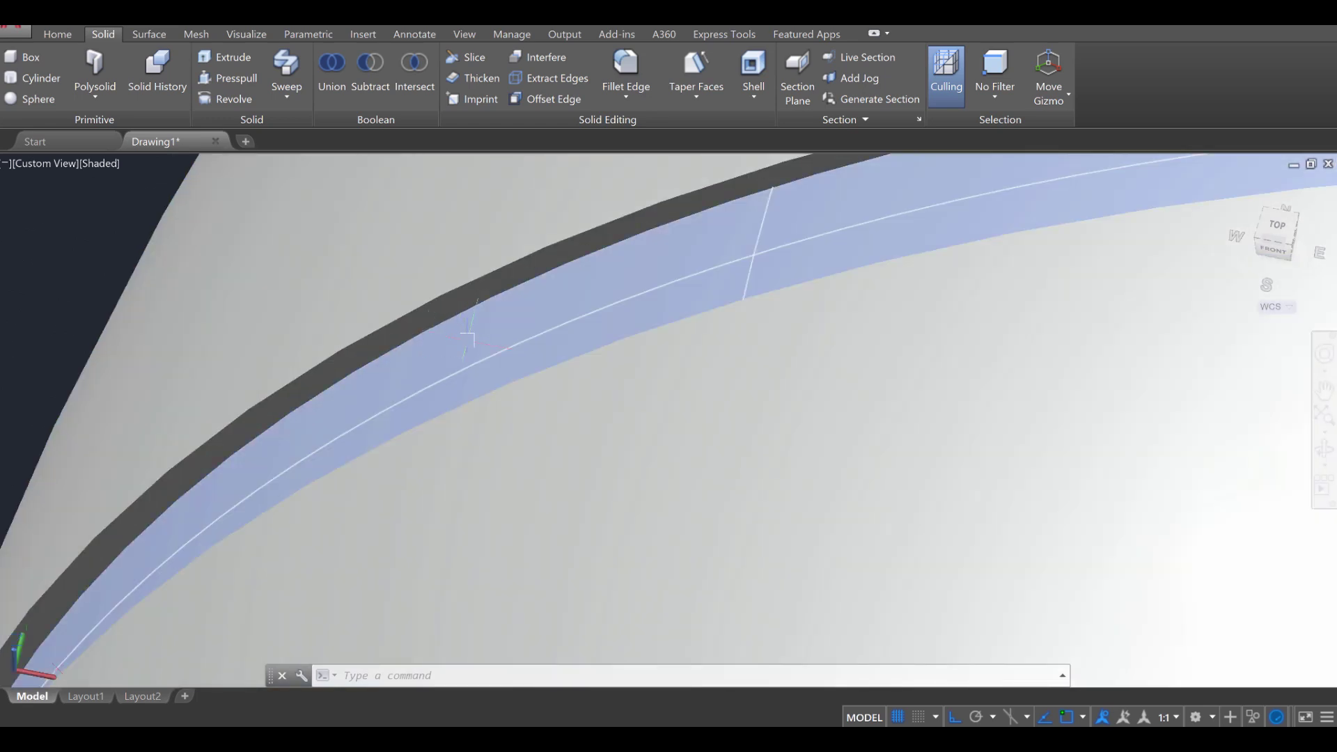
pyautogui.click(467, 339)
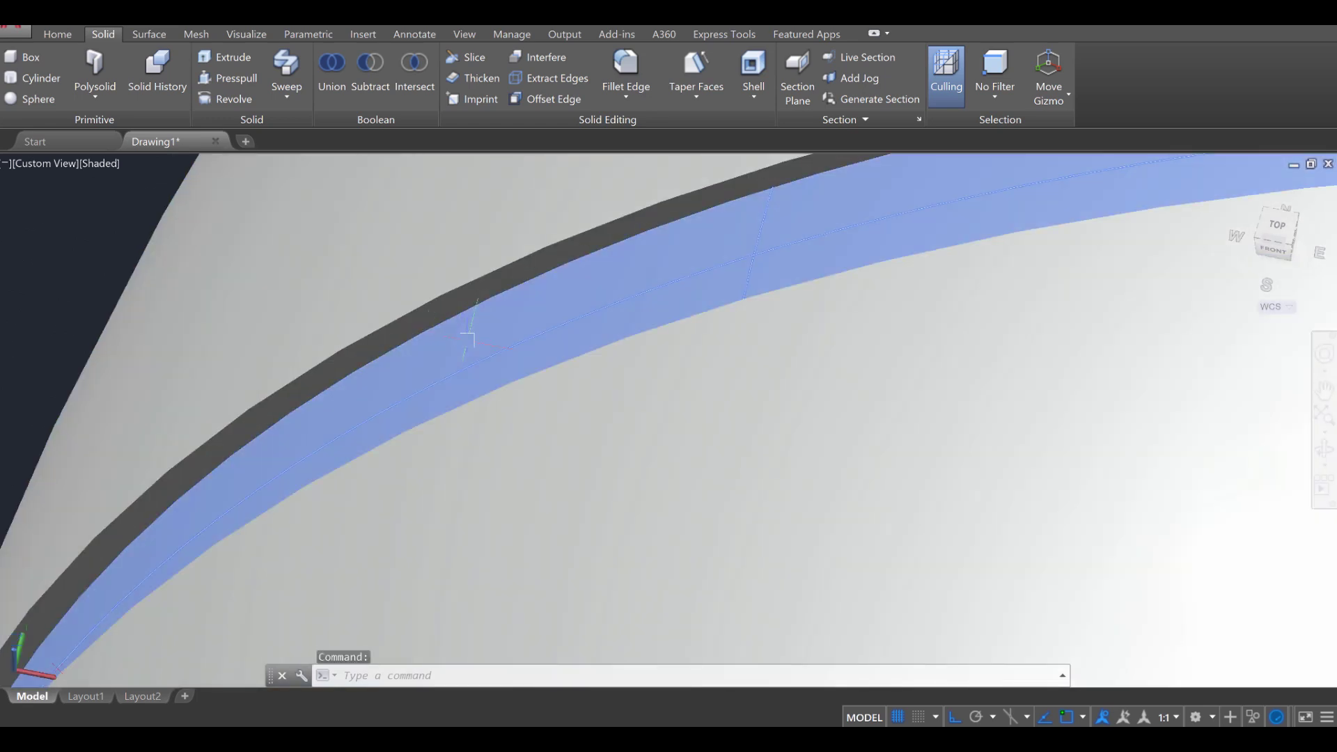
pyautogui.rightClick(467, 340)
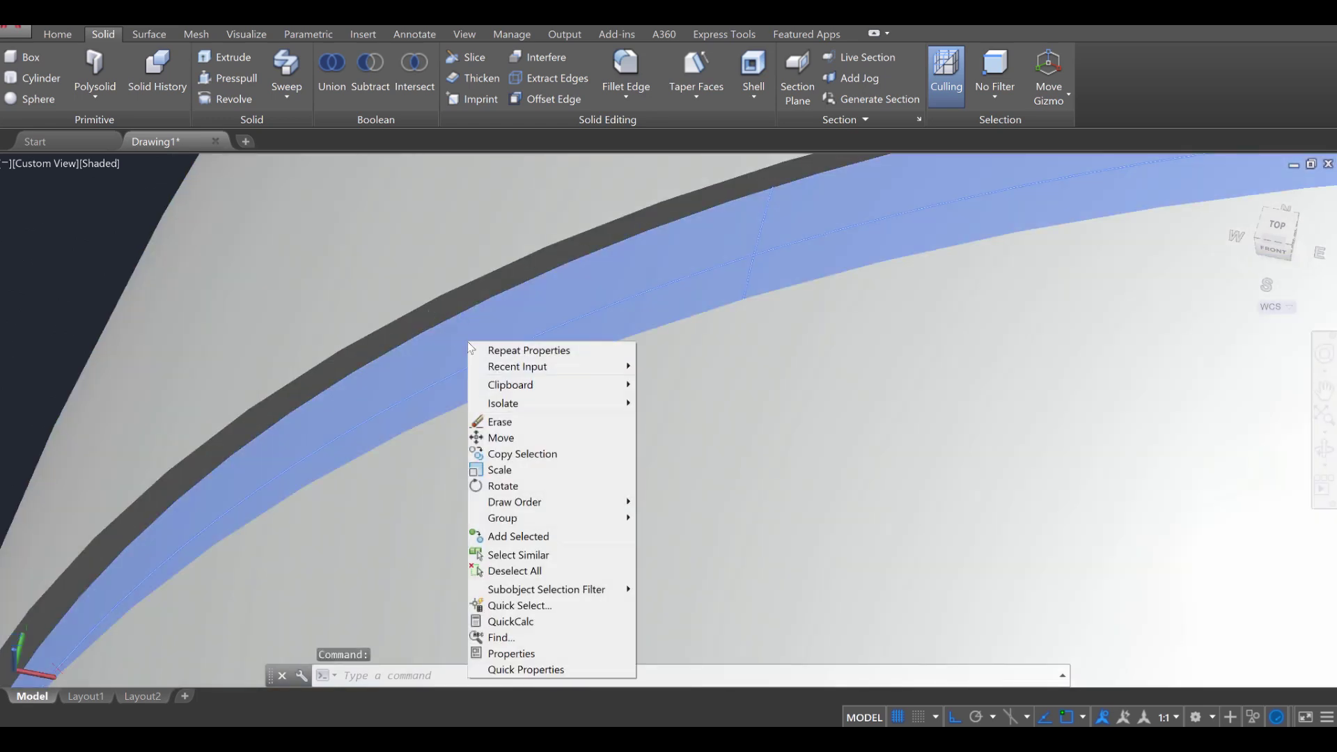
pyautogui.click(527, 653)
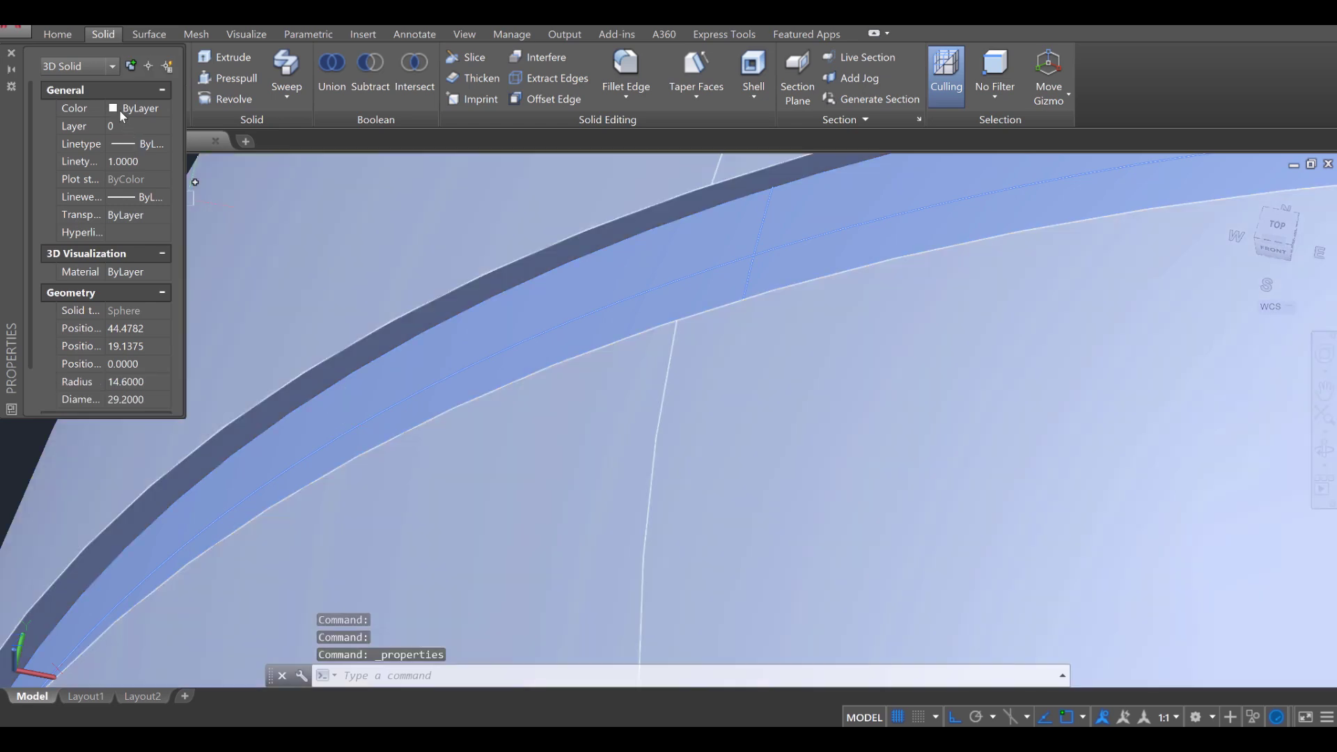
pyautogui.click(121, 114)
pyautogui.click(162, 108)
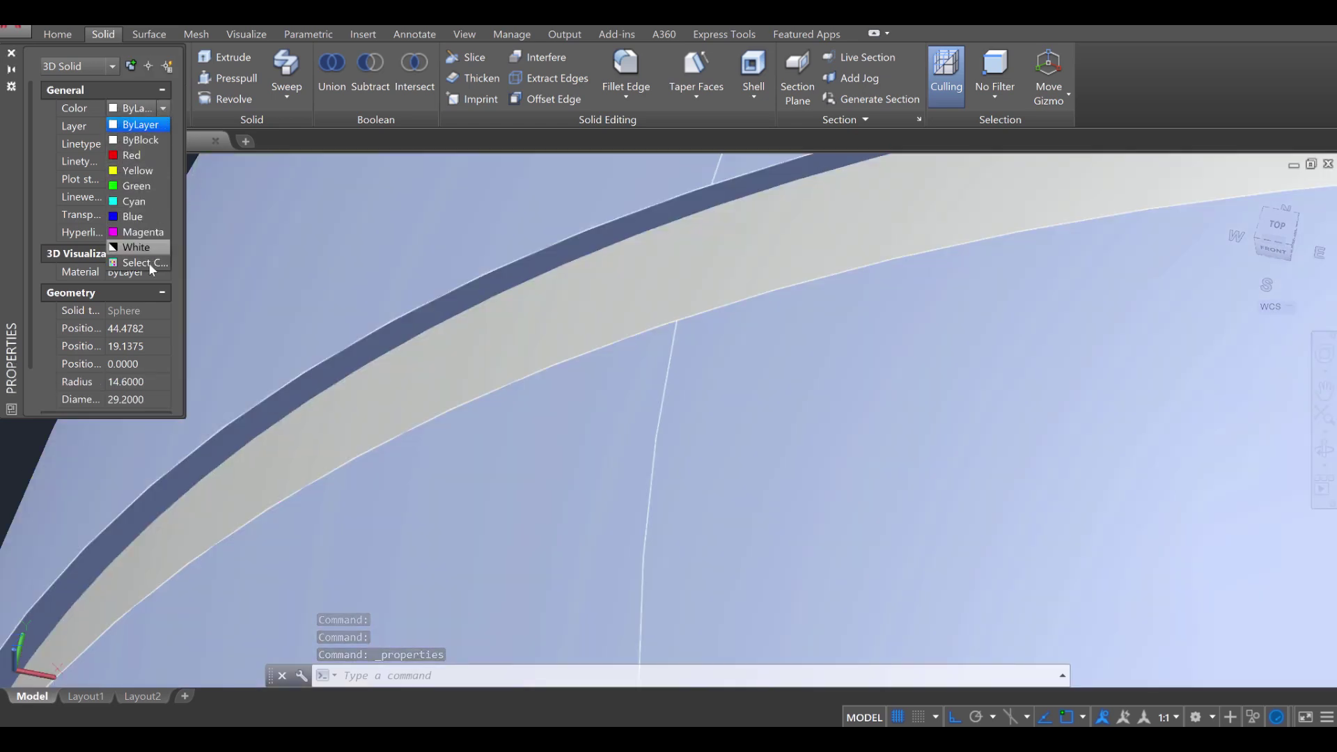
pyautogui.click(148, 262)
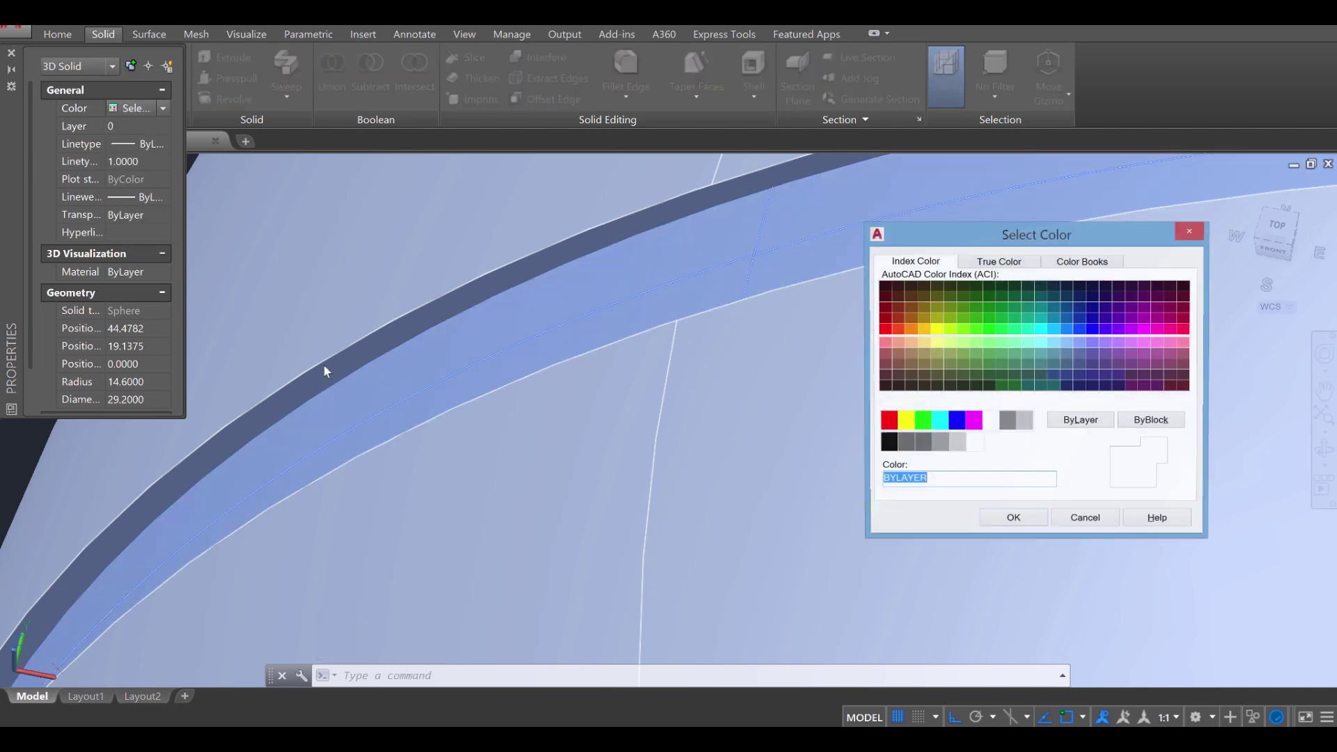
pyautogui.click(888, 443)
pyautogui.click(1013, 519)
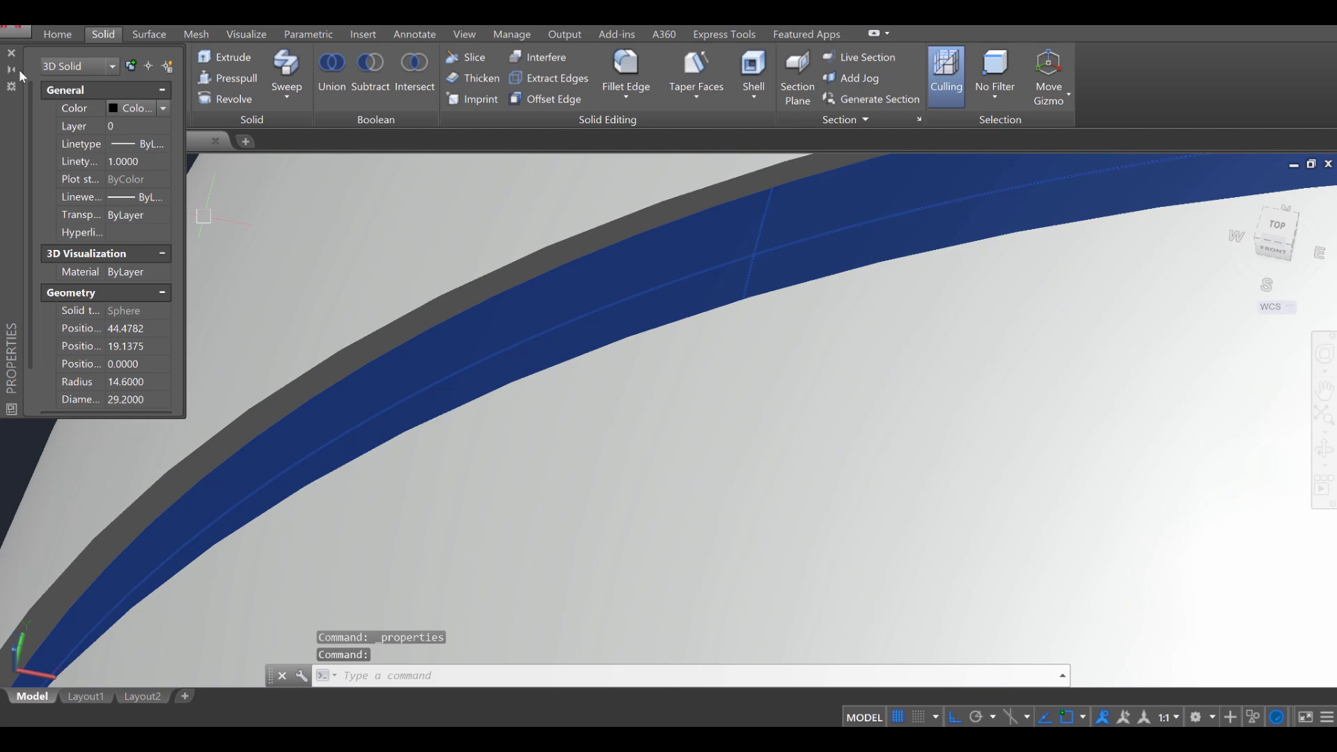
pyautogui.click(11, 56)
pyautogui.scroll(-10, 242, 301)
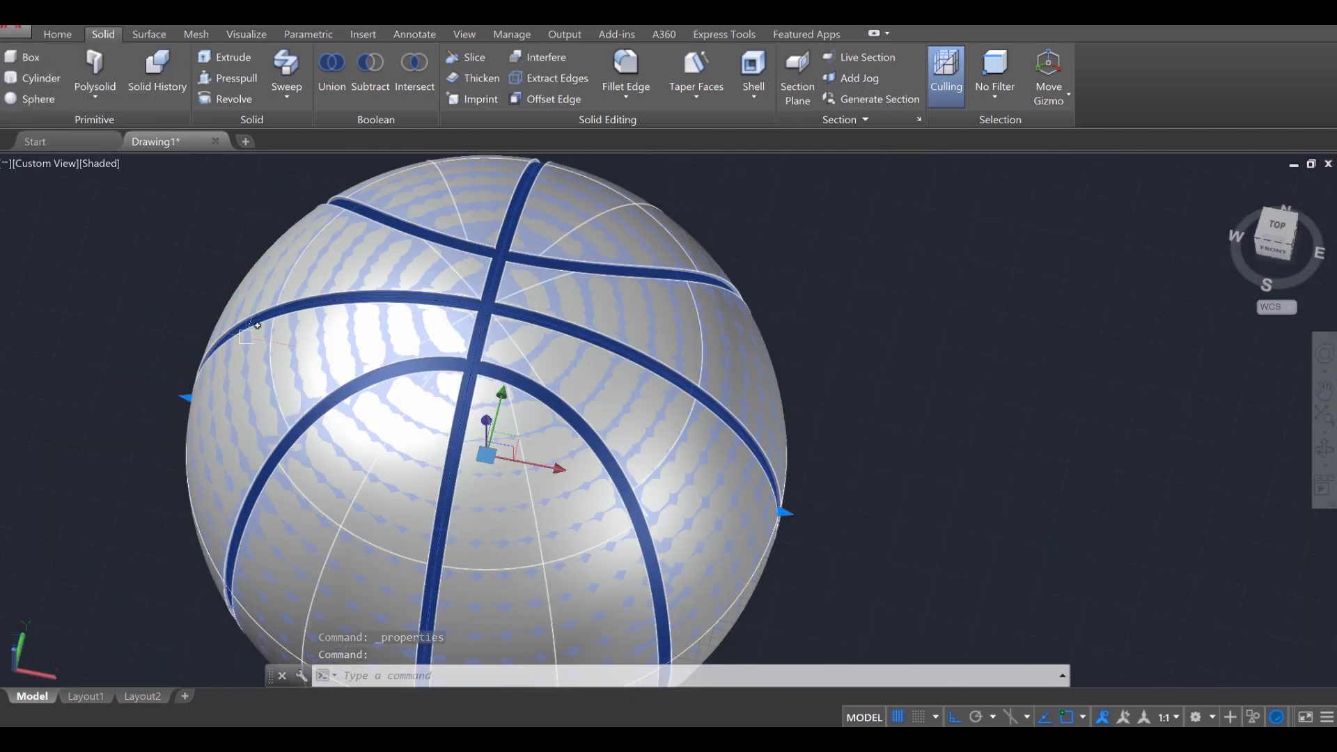
pyautogui.press('Escape')
pyautogui.press('Escape')
pyautogui.click(738, 314)
pyautogui.press('Escape')
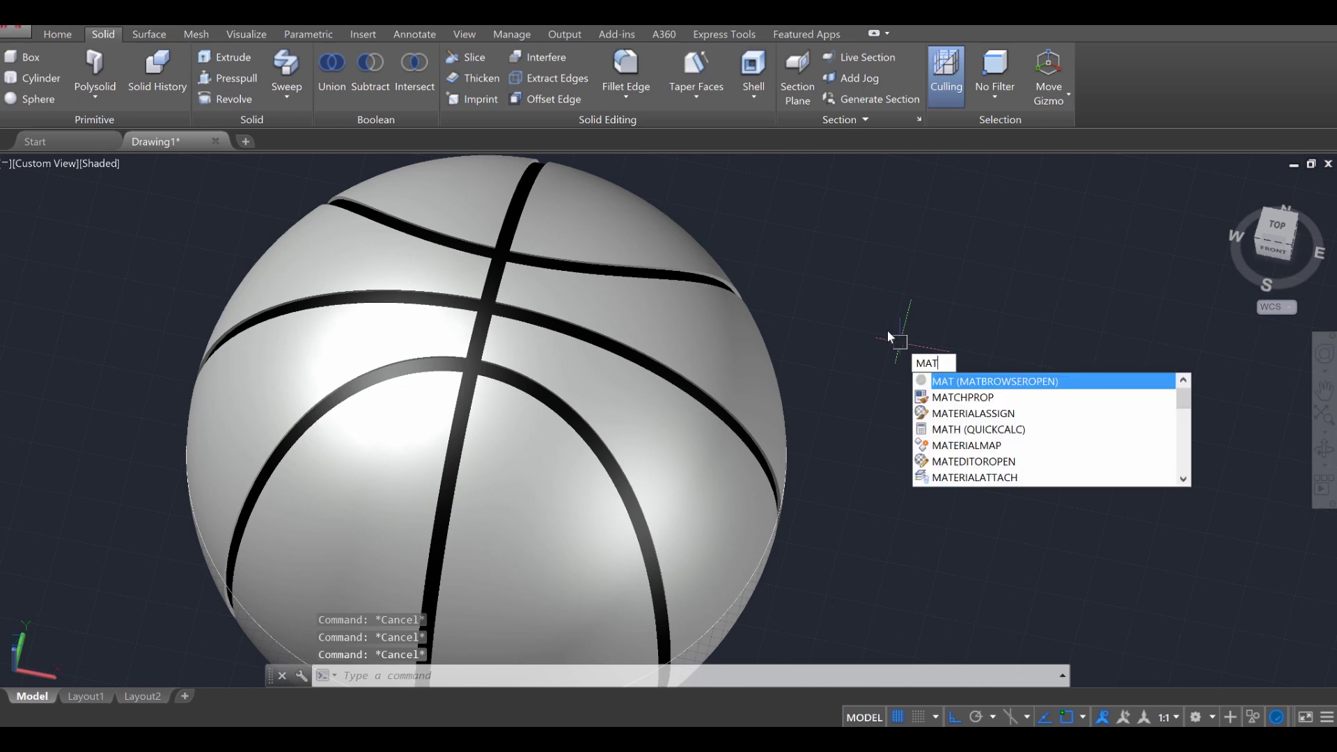
# - Create a new generic material and assign basketball texture file.jpg as its image
pyautogui.press('Return')
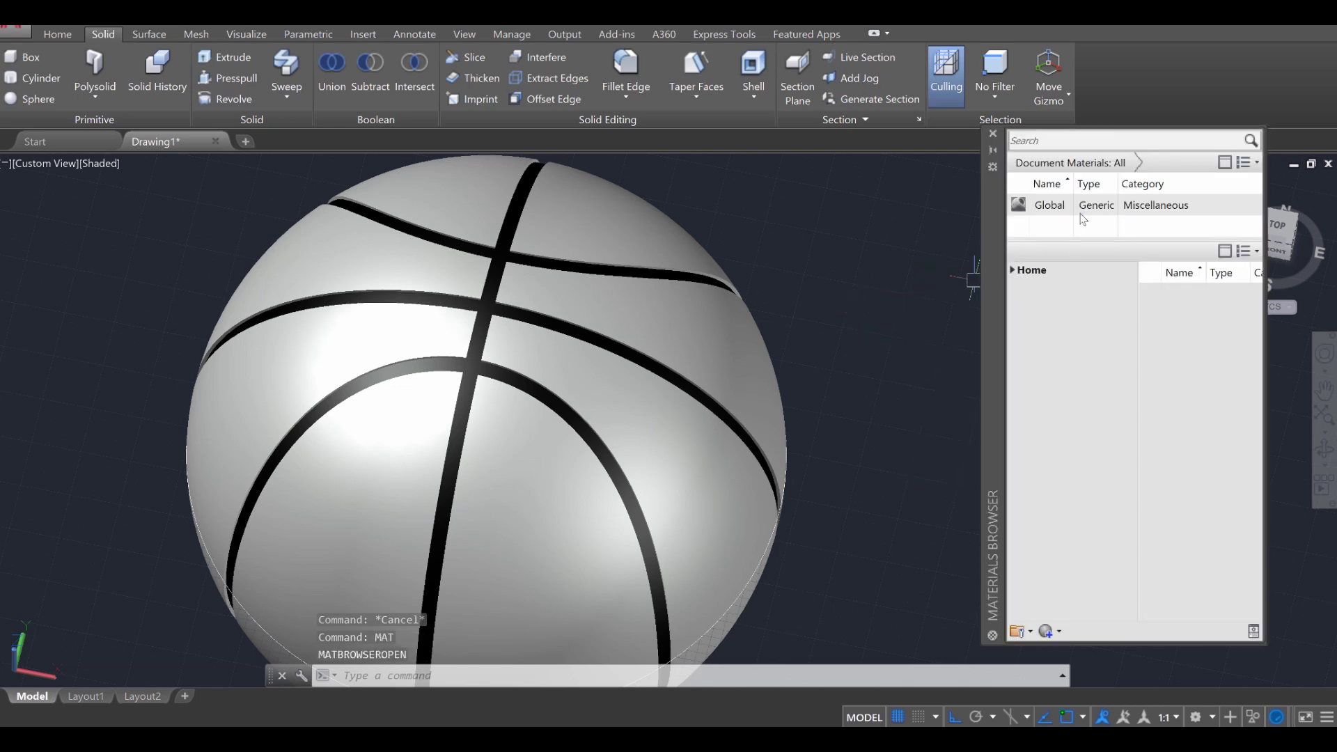
pyautogui.click(1056, 635)
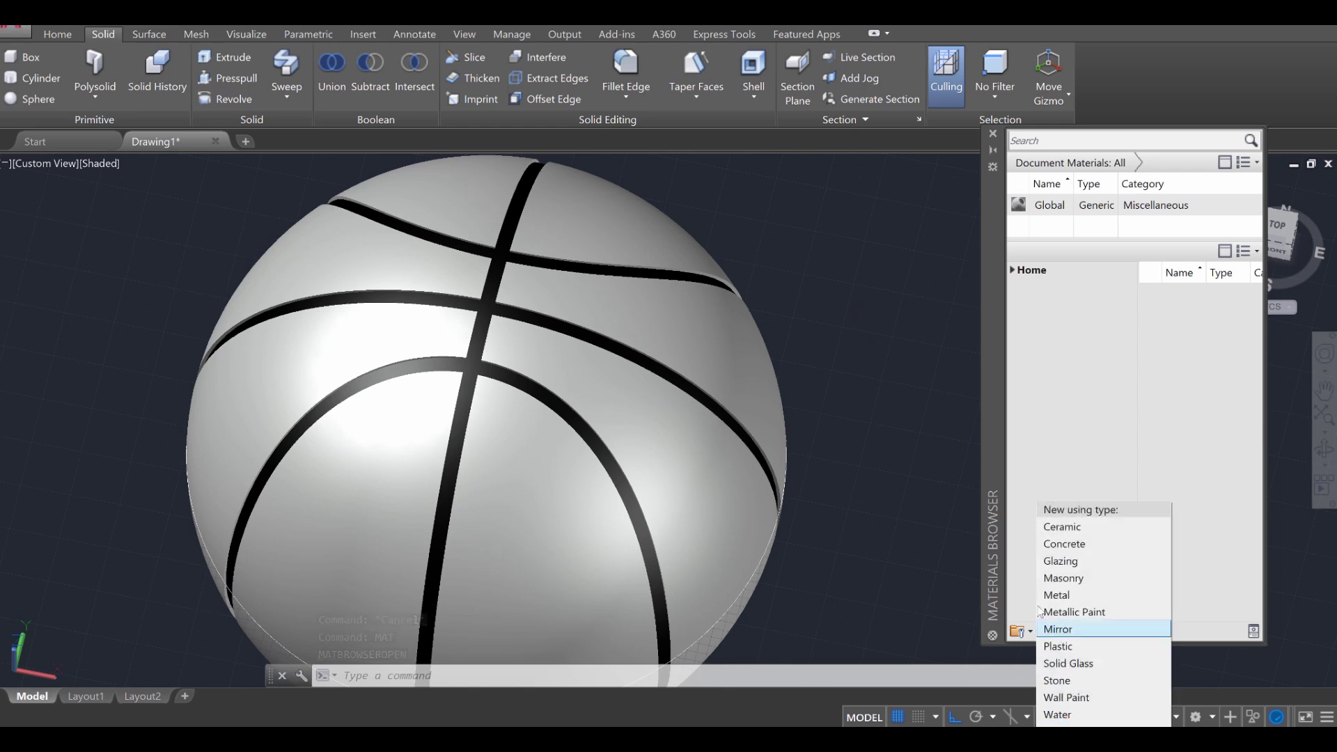
pyautogui.click(994, 131)
pyautogui.moveTo(992, 202); pyautogui.dragTo(945, 61)
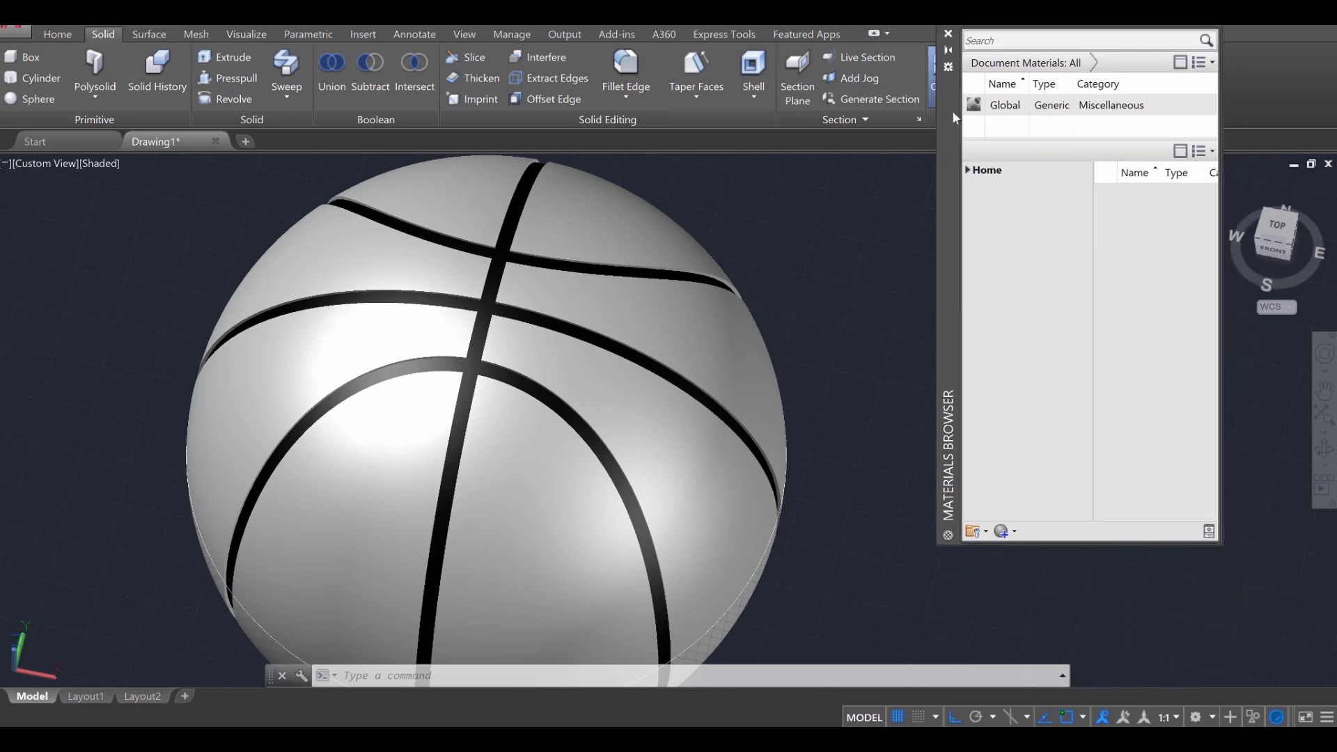
pyautogui.click(1015, 531)
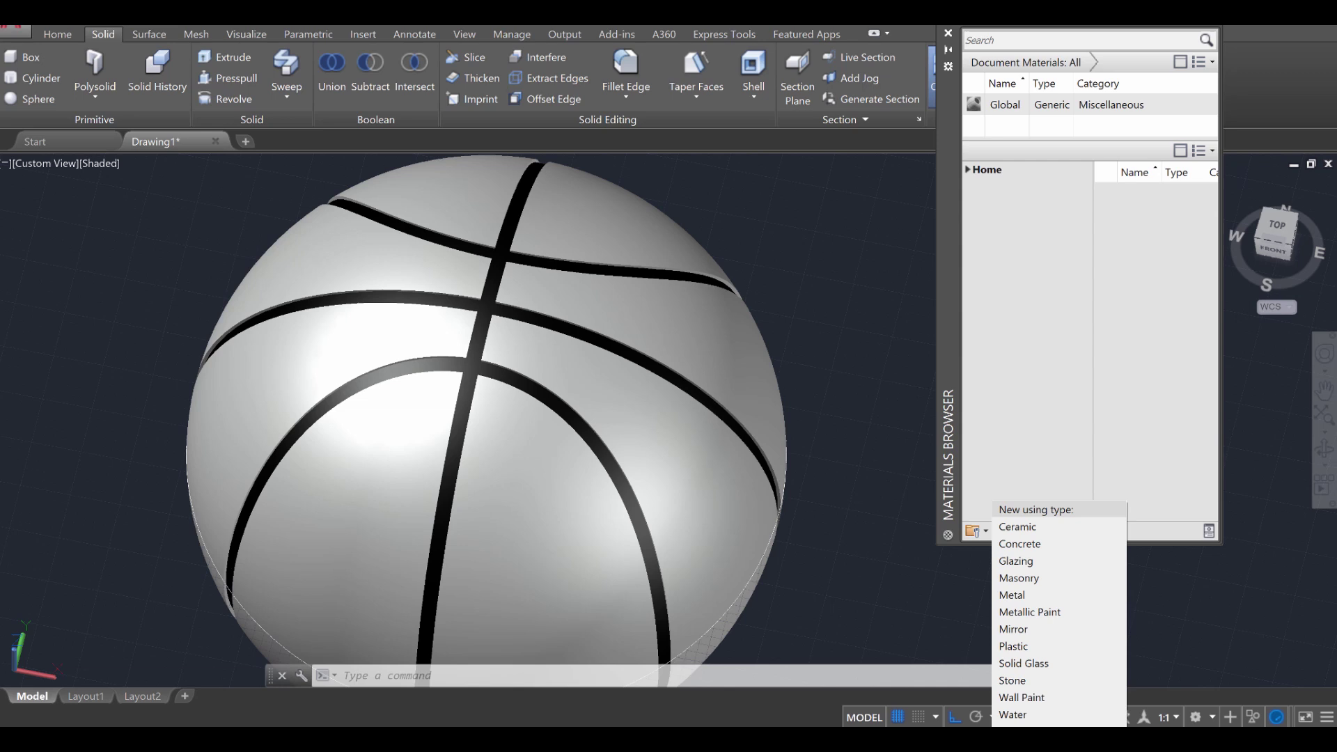
pyautogui.click(972, 531)
pyautogui.moveTo(95, 293); pyautogui.dragTo(585, 251)
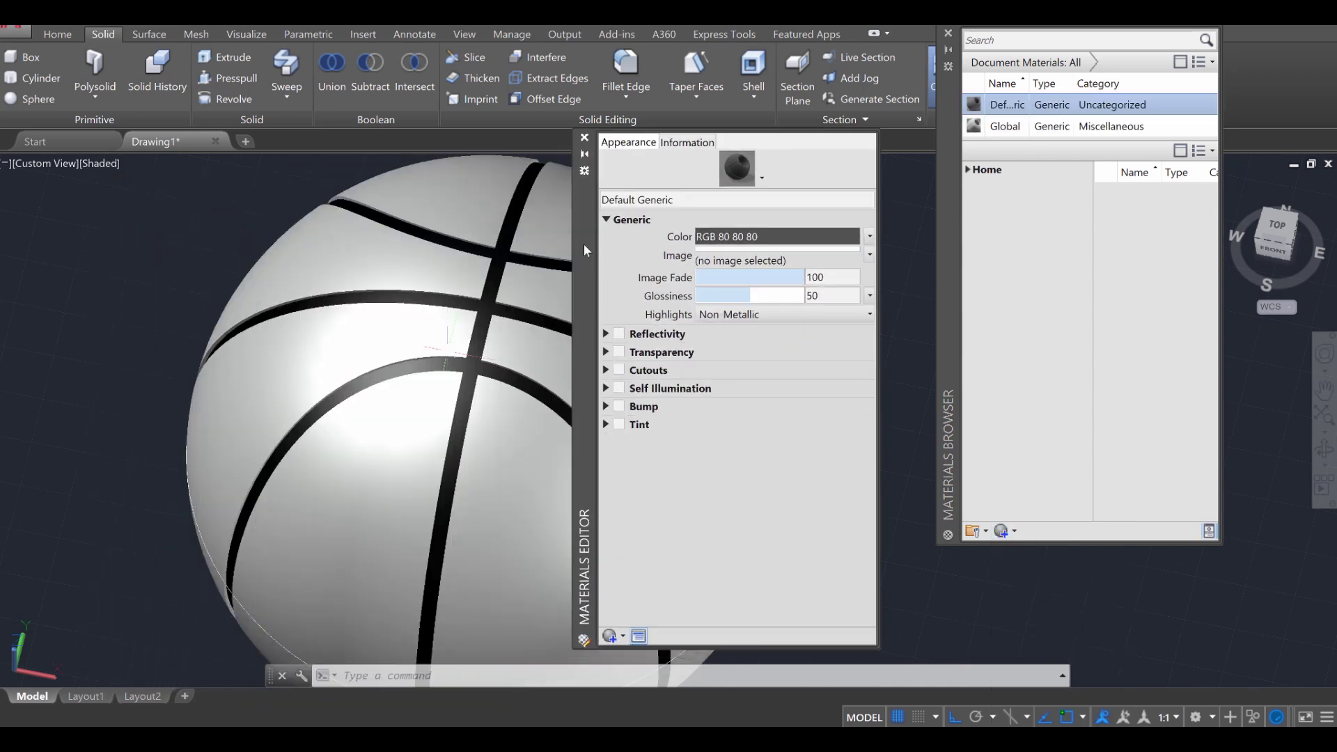
pyautogui.click(713, 255)
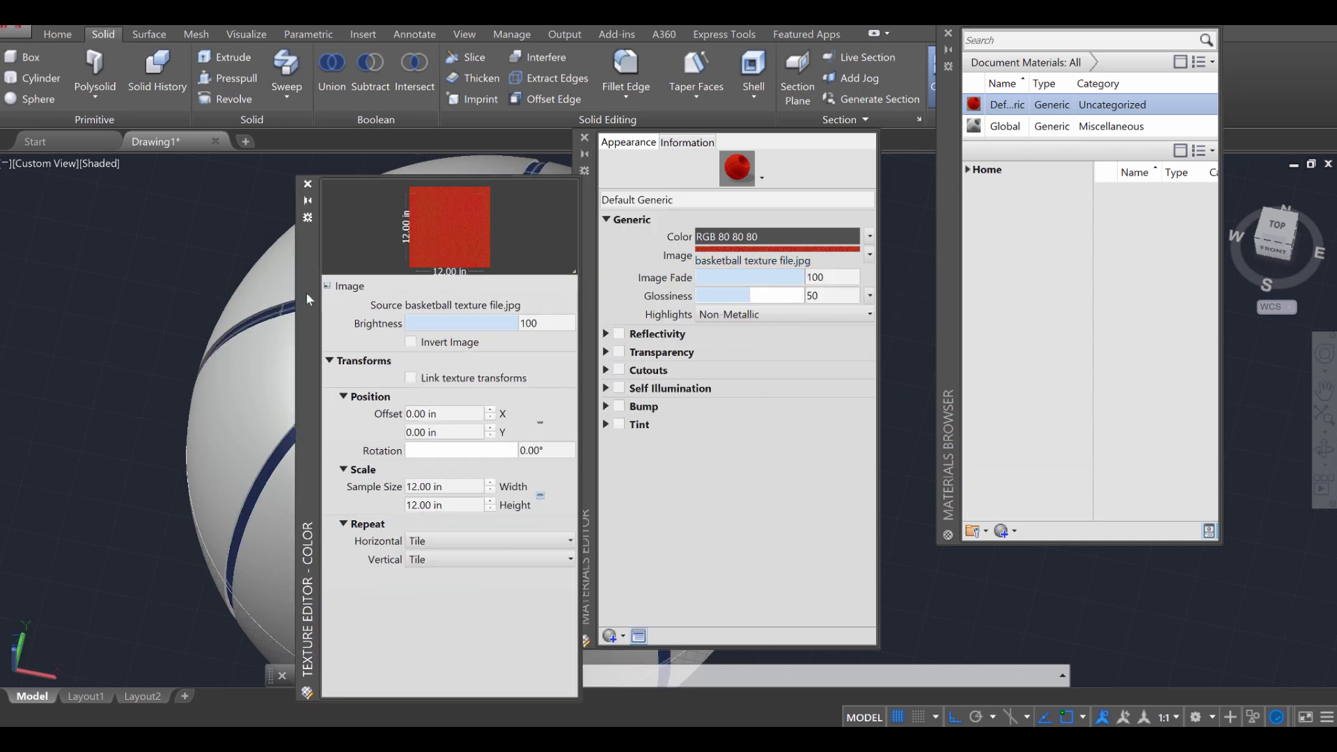
# - Close the texture and materials editors, apply the new basketball texture material to the grooved outer sphere, and clear the selection
pyautogui.click(307, 185)
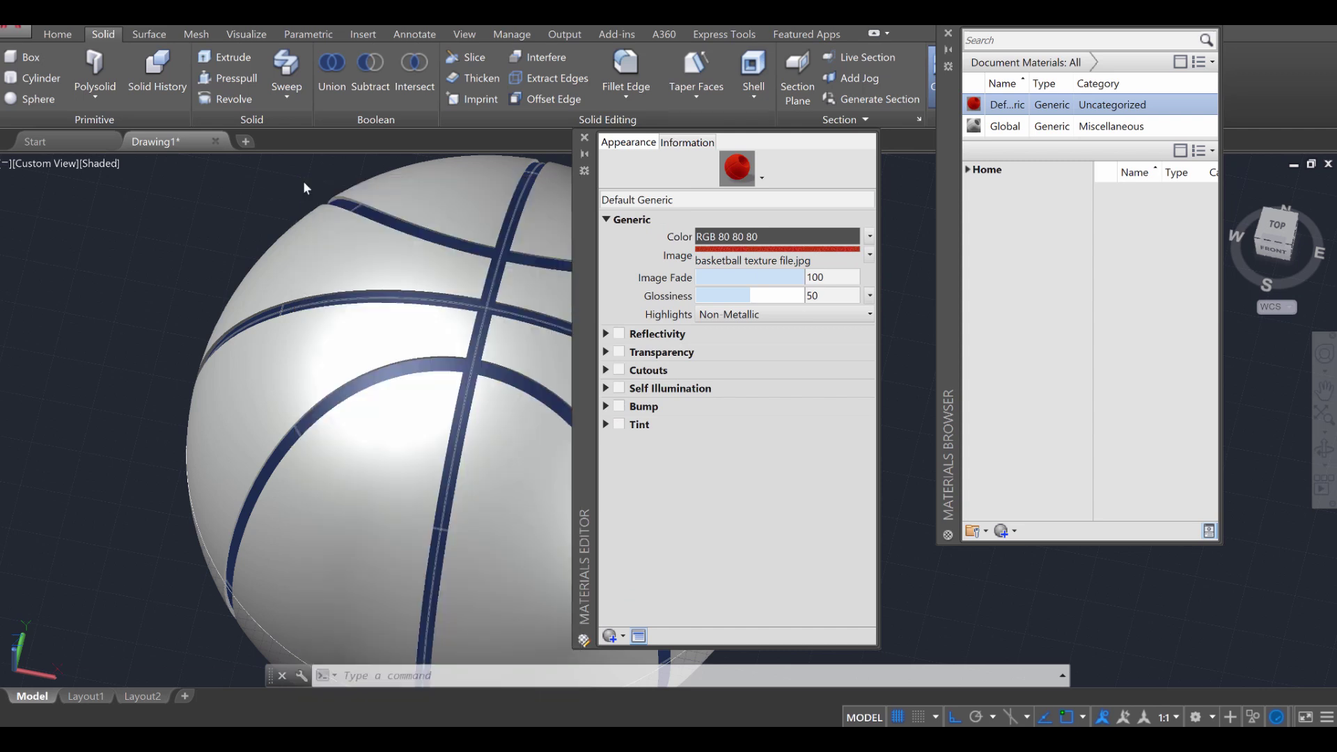
pyautogui.click(584, 139)
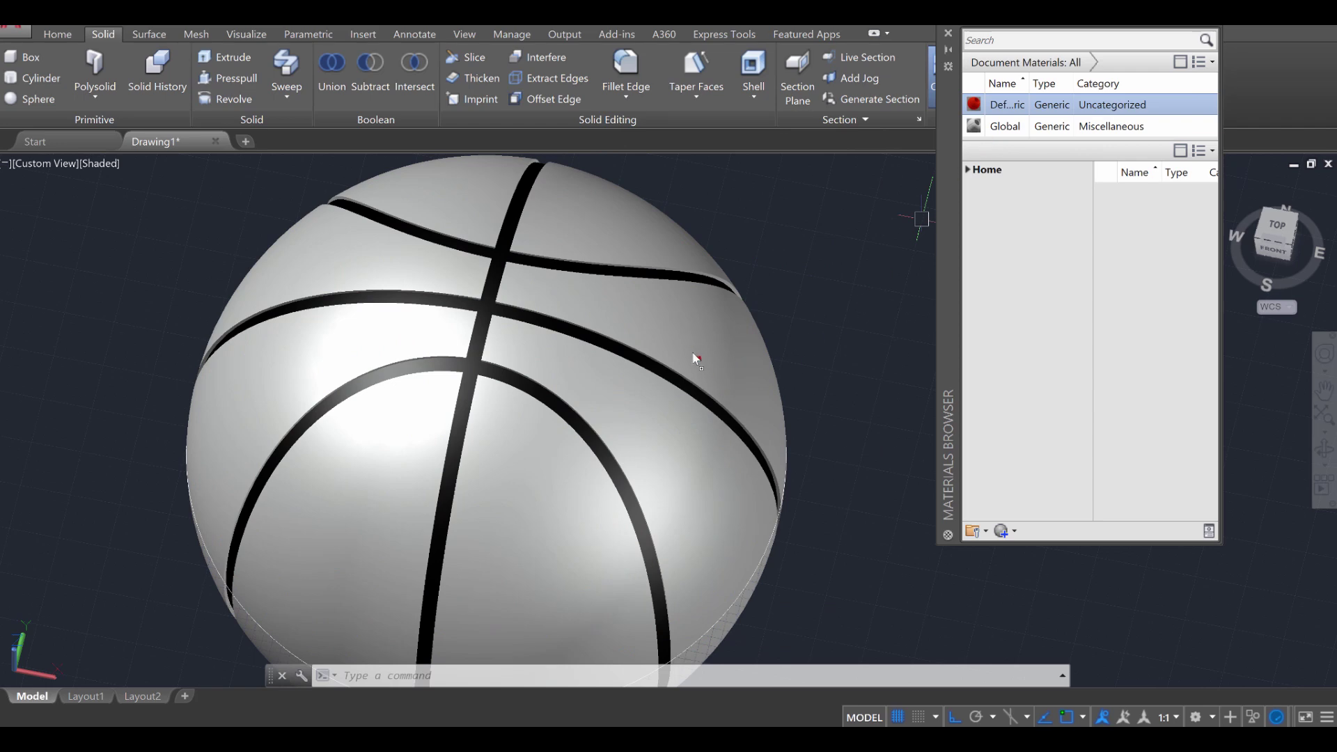
pyautogui.click(677, 331)
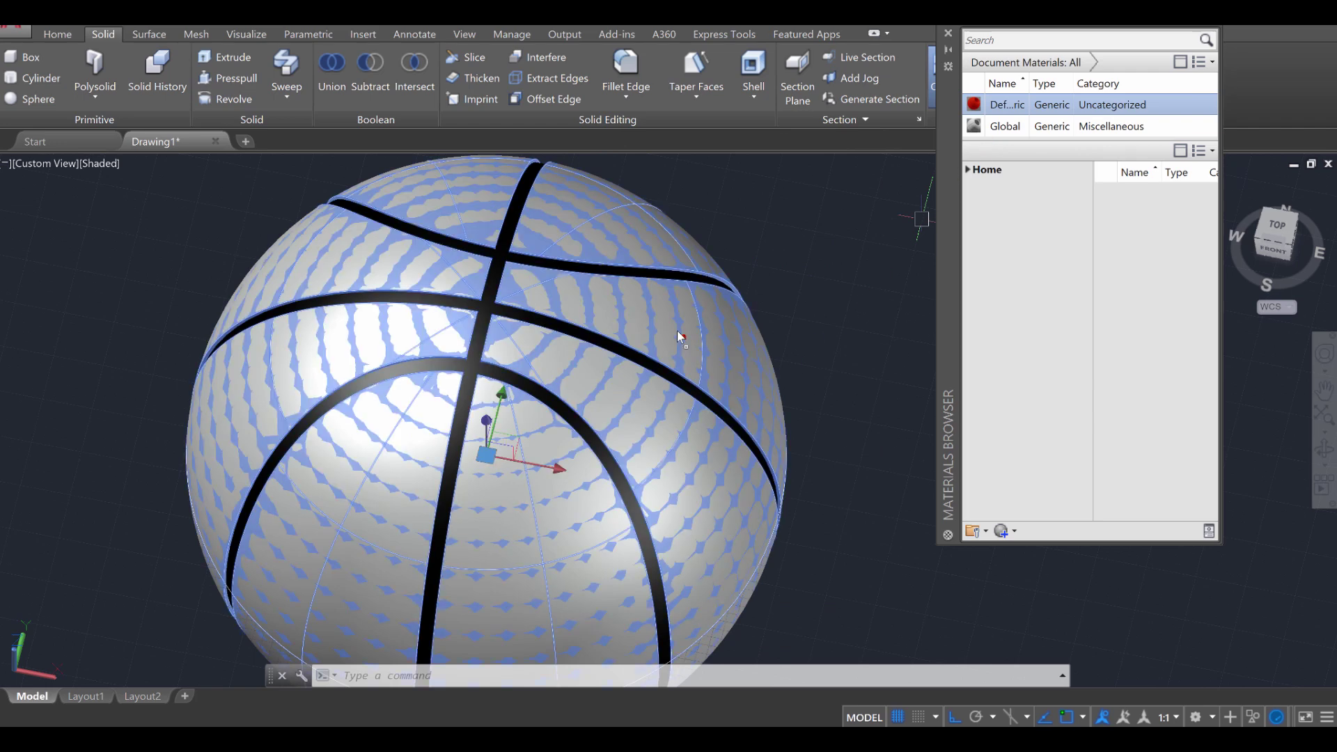
pyautogui.press('Escape')
pyautogui.press('Escape')
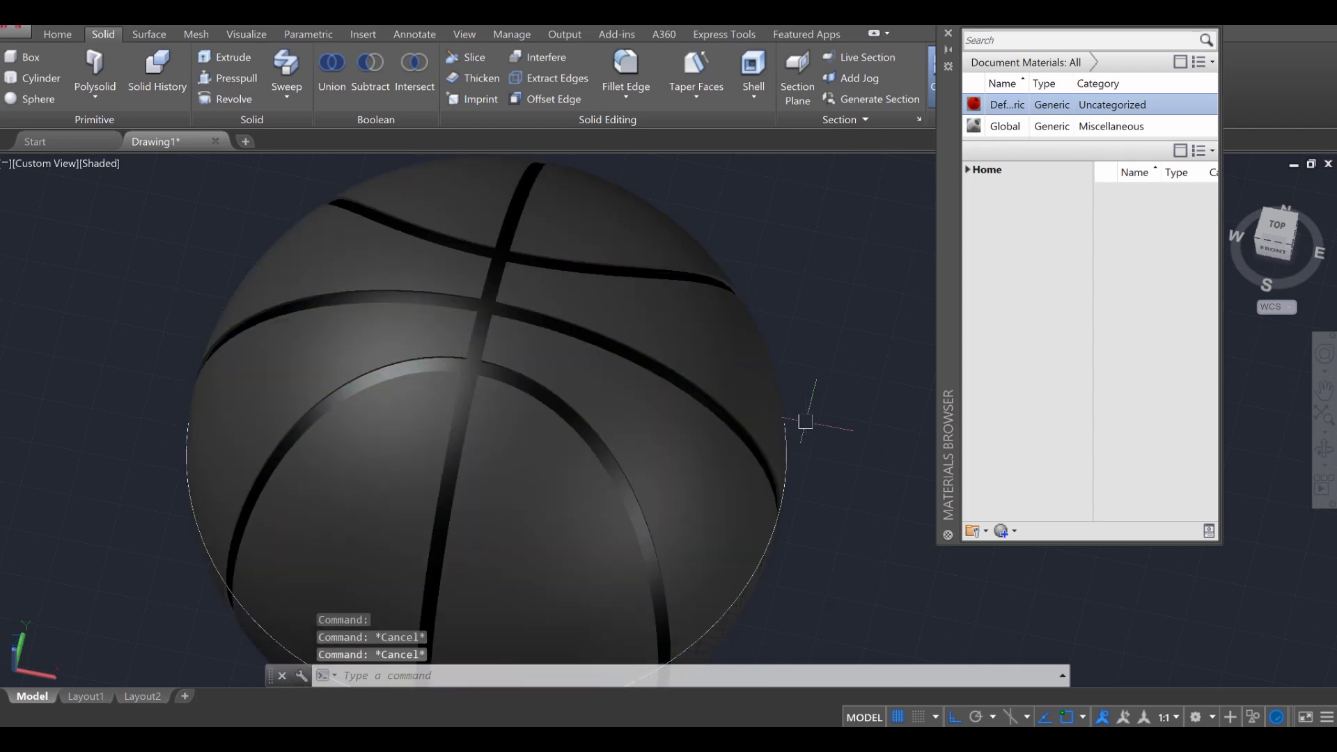
# - Delete the leftover construction circle running around the outside of the ball
pyautogui.scroll(-2, 801, 418)
pyautogui.keyDown('shift'); pyautogui.moveTo(801, 420); pyautogui.dragTo(740, 588, button='middle'); pyautogui.keyUp('shift')
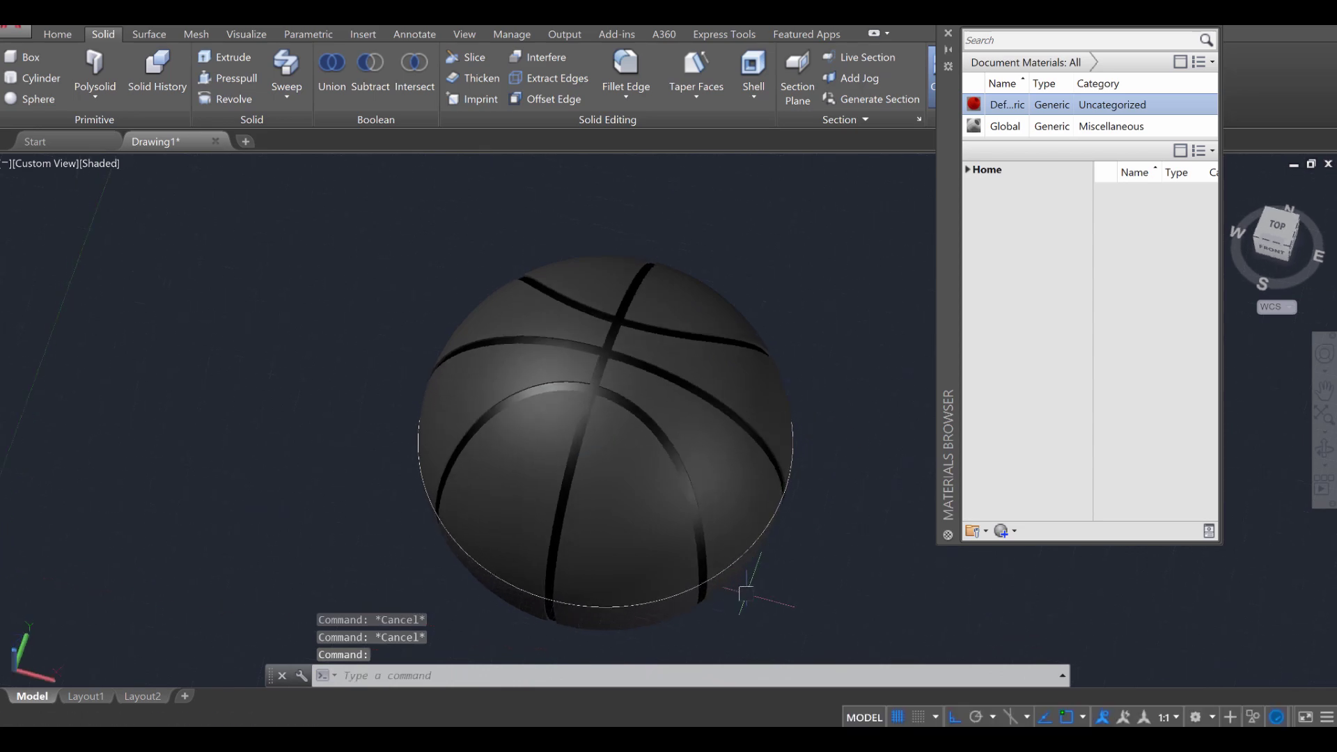
pyautogui.scroll(5, 696, 606)
pyautogui.click(664, 571)
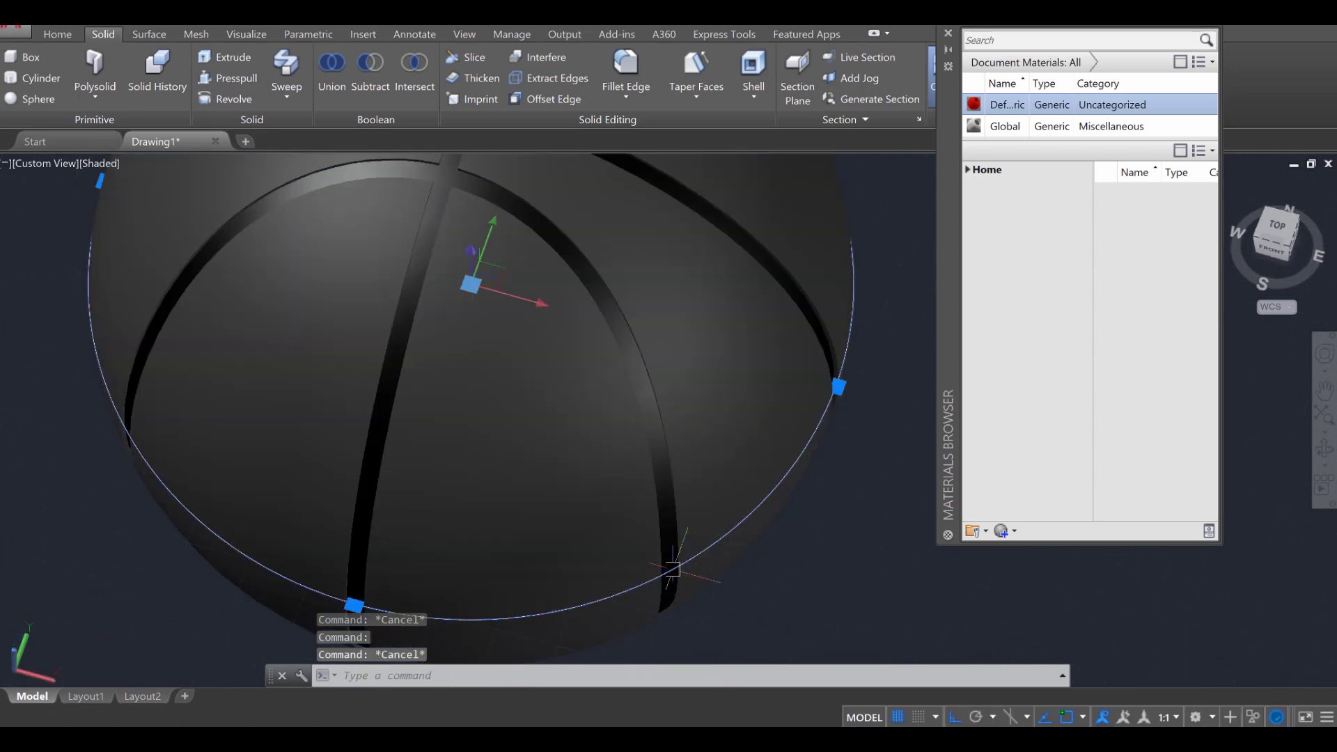
pyautogui.press('Delete')
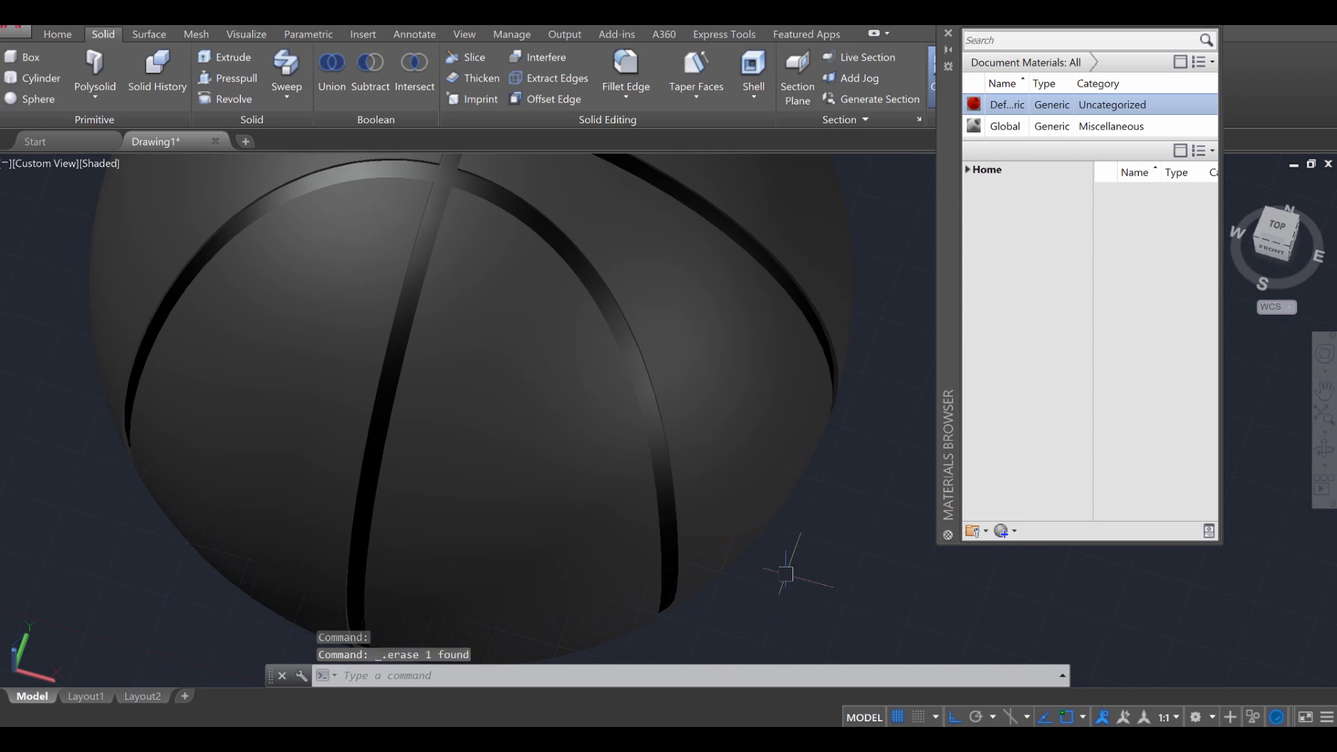
pyautogui.scroll(-5, 780, 546)
pyautogui.moveTo(731, 478)
pyautogui.keyDown('shift'); pyautogui.mouseDown(button='middle')
pyautogui.moveTo(738, 503)
pyautogui.moveTo(772, 459)
pyautogui.mouseUp(button='middle'); pyautogui.keyUp('shift')
pyautogui.scroll(2, 774, 460)
pyautogui.press('Escape')
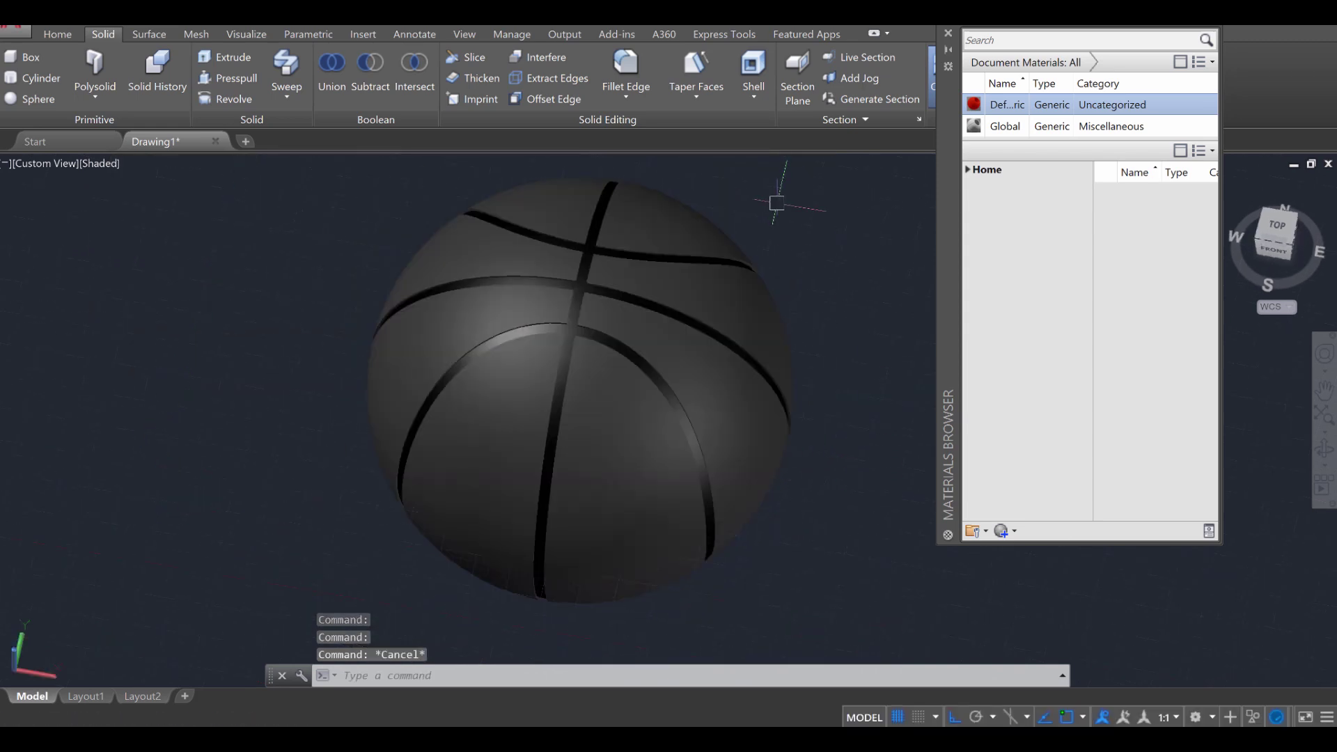
# - Close the Materials Browser, set the viewport display to Materials / Textures On, and inspect the textured ball
pyautogui.click(947, 34)
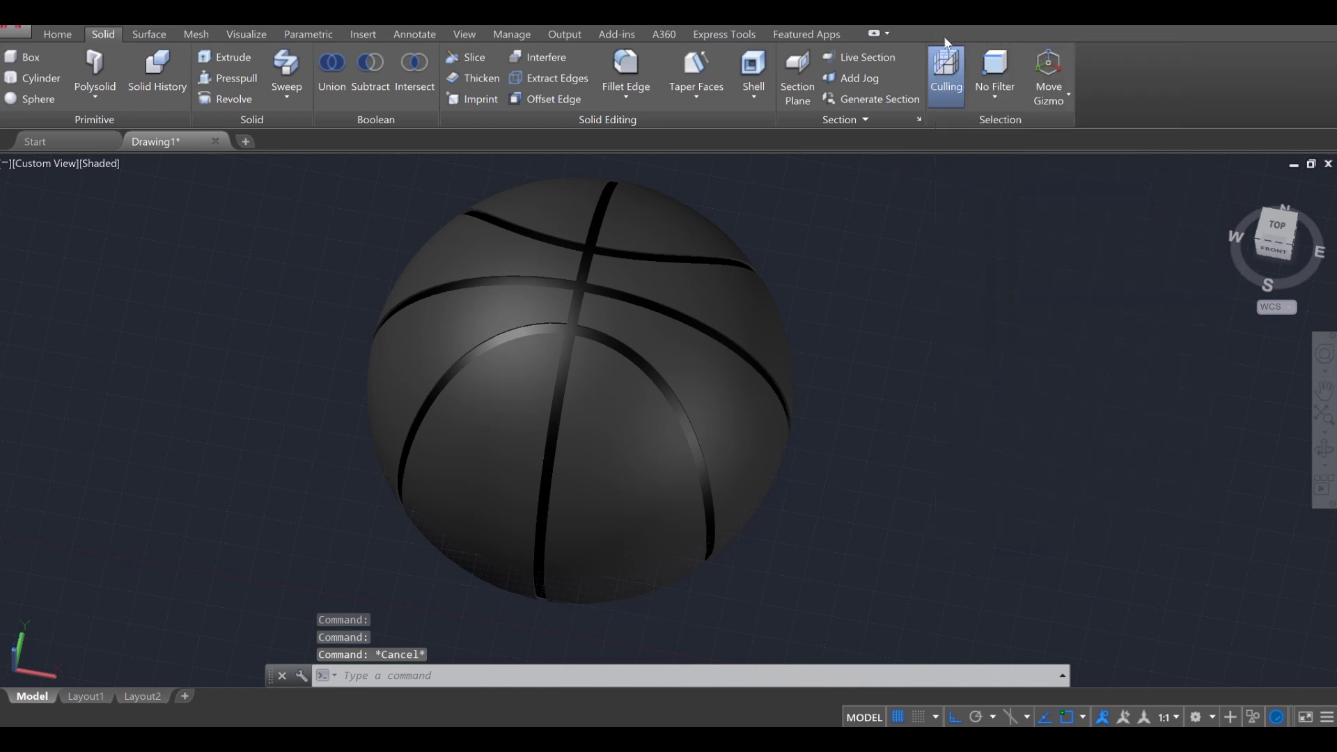
pyautogui.click(259, 34)
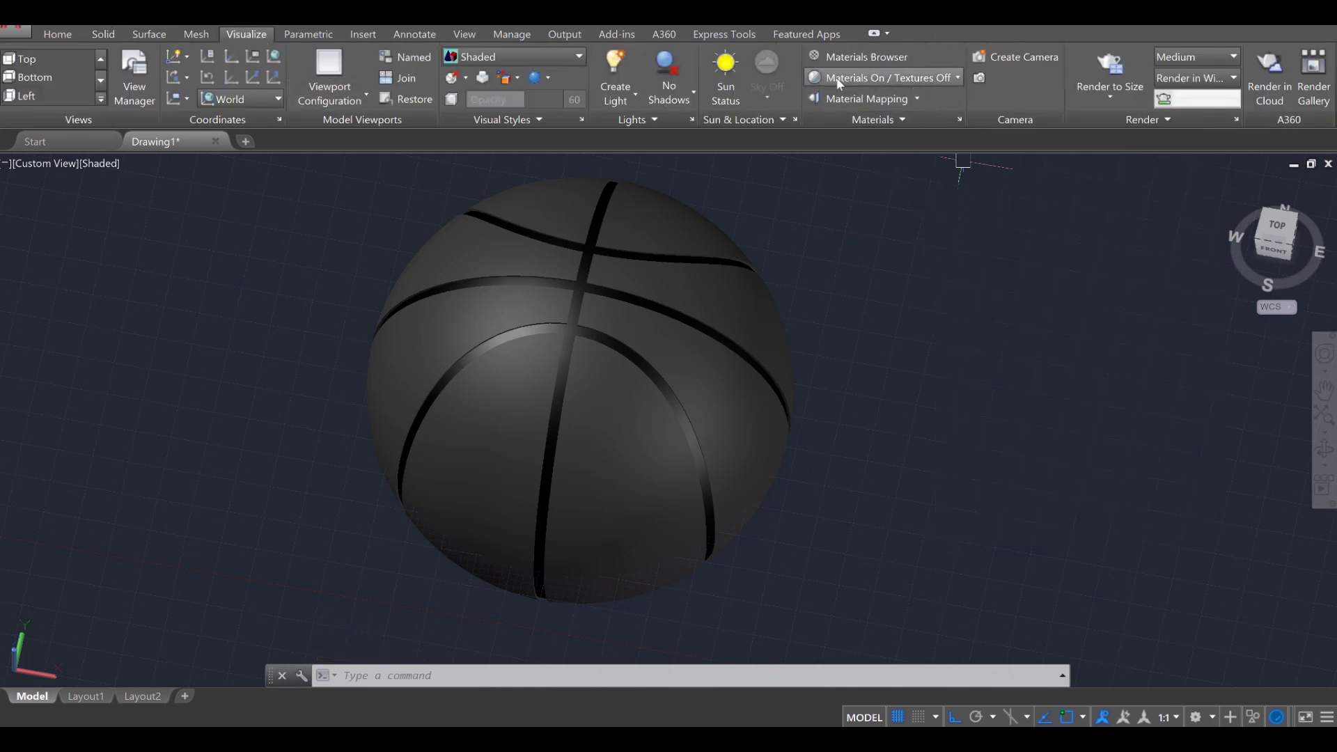
pyautogui.click(958, 77)
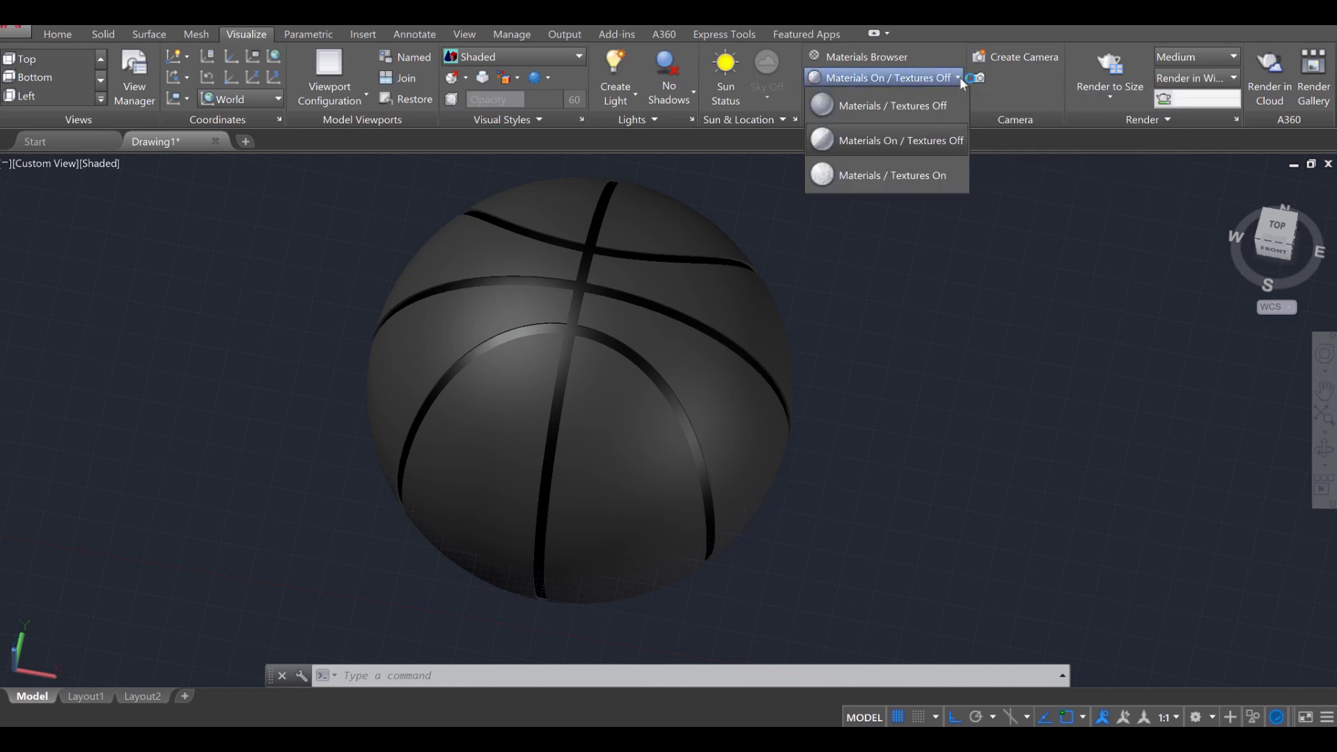
pyautogui.click(936, 178)
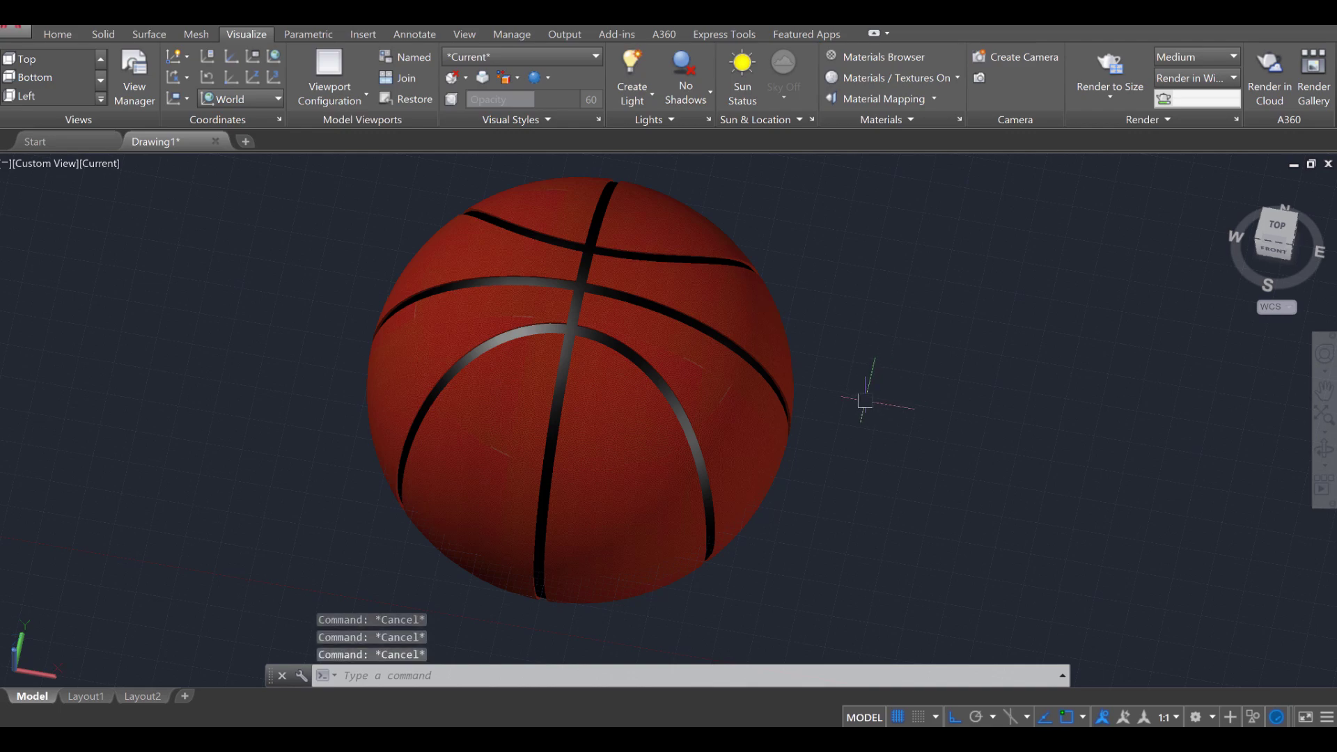
pyautogui.scroll(6, 621, 402)
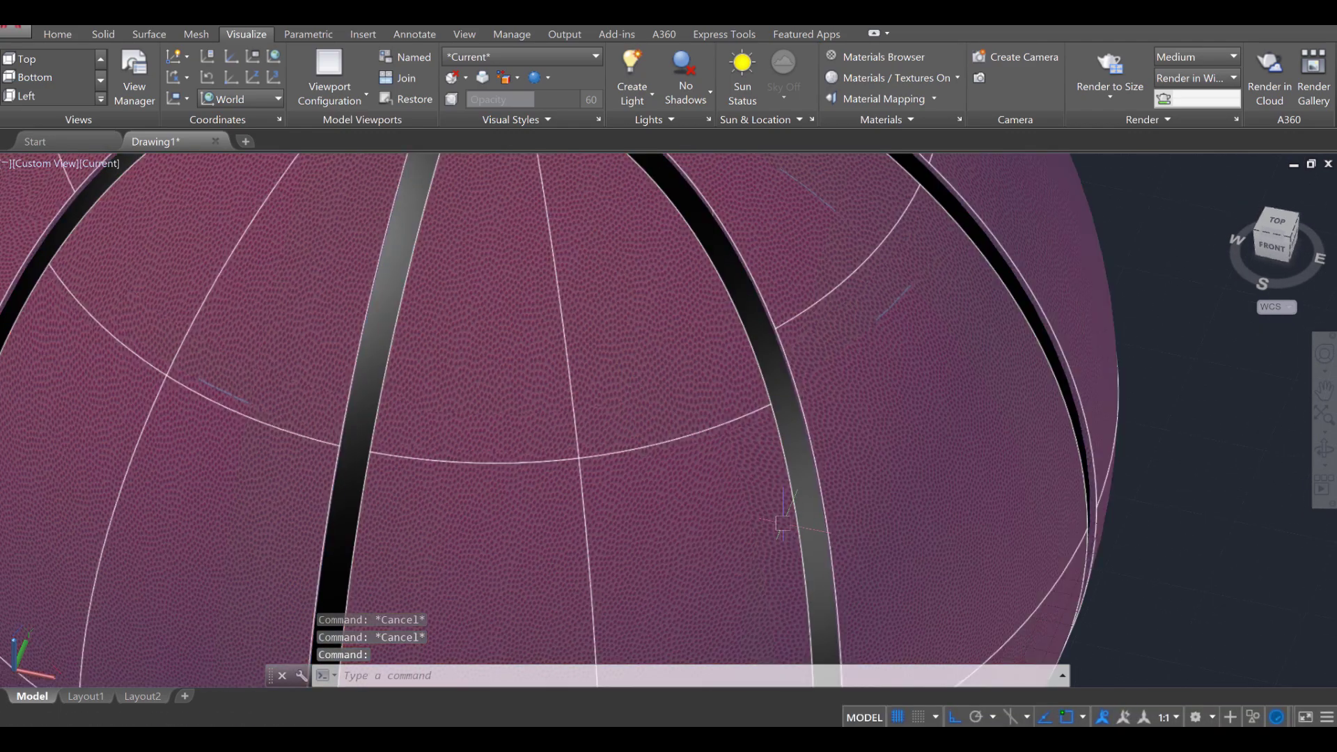
pyautogui.scroll(-6, 780, 521)
pyautogui.keyDown('shift'); pyautogui.moveTo(751, 486); pyautogui.dragTo(759, 451, button='middle'); pyautogui.keyUp('shift')
pyautogui.moveTo(675, 397)
pyautogui.keyDown('shift'); pyautogui.mouseDown(button='middle')
pyautogui.moveTo(704, 417)
pyautogui.moveTo(633, 379)
pyautogui.moveTo(615, 322)
pyautogui.moveTo(591, 453)
pyautogui.moveTo(629, 480)
pyautogui.moveTo(657, 479)
pyautogui.moveTo(650, 448)
pyautogui.moveTo(659, 467)
pyautogui.mouseUp(button='middle'); pyautogui.keyUp('shift')
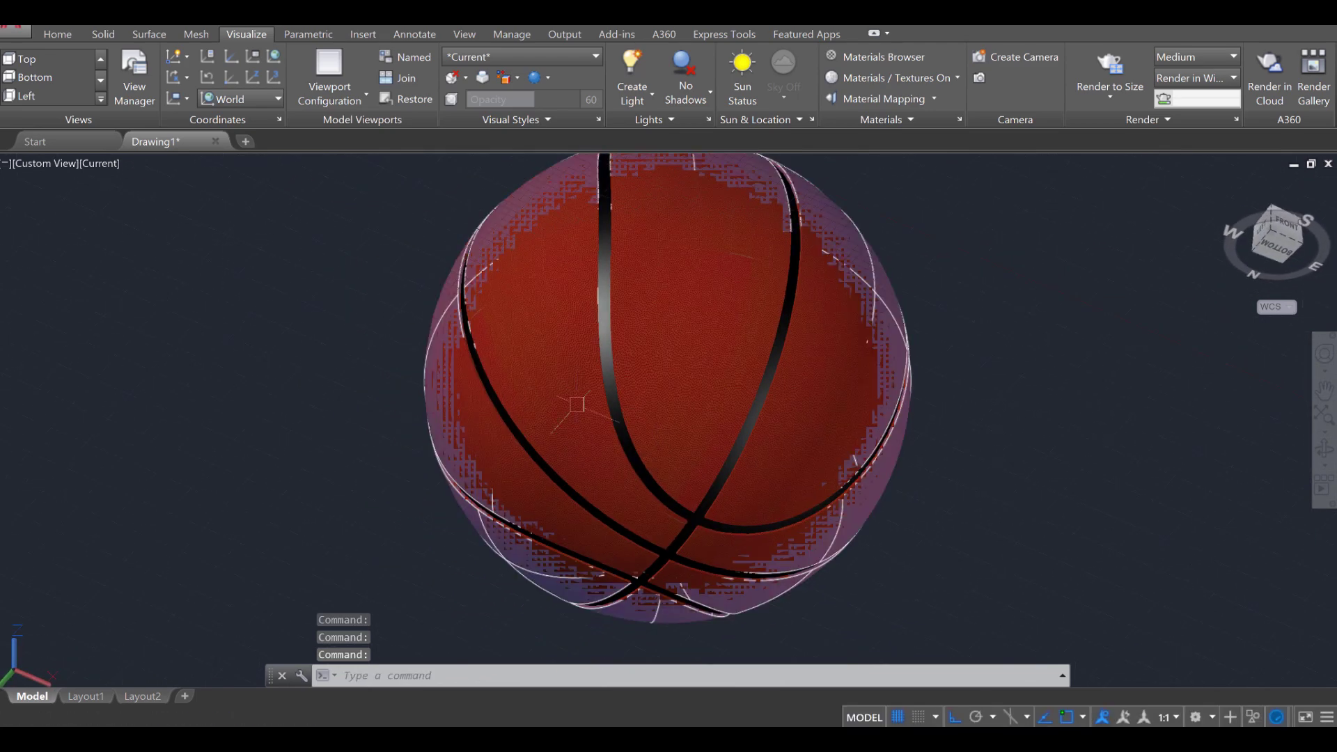